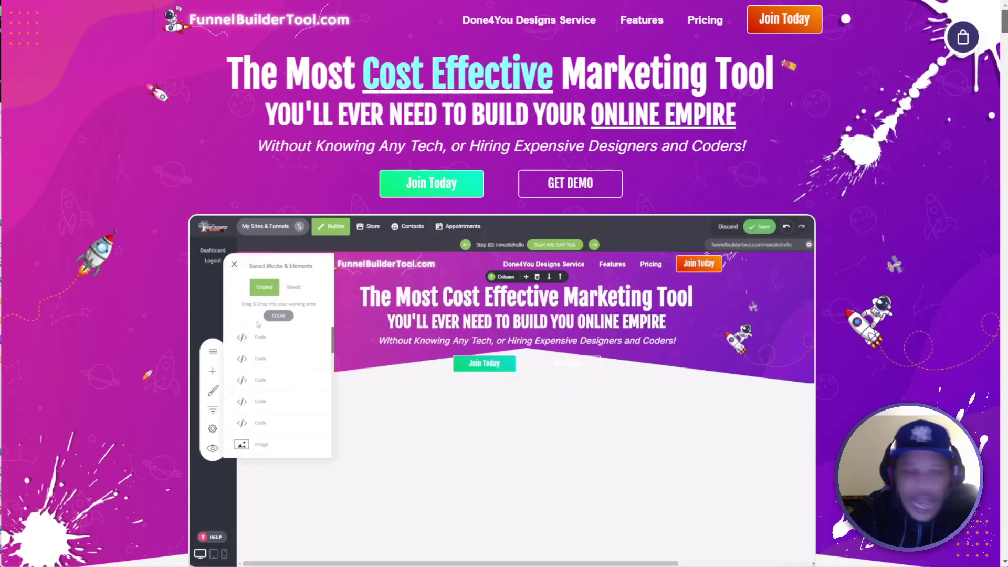
# Examine the FunnelBuilderTool.com sales page, from the drag-and-drop builder through analytics, checkouts, upsells, scheduling and CRM to the community section
pyautogui.scroll(-3, 504, 283)
pyautogui.scroll(-12, 1004, 51)
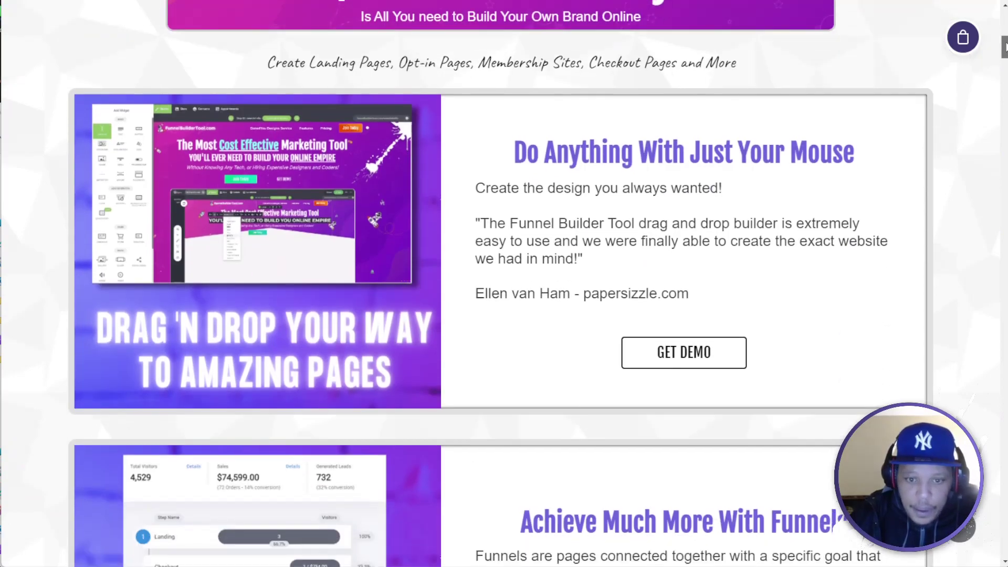
pyautogui.scroll(-3, 1004, 51)
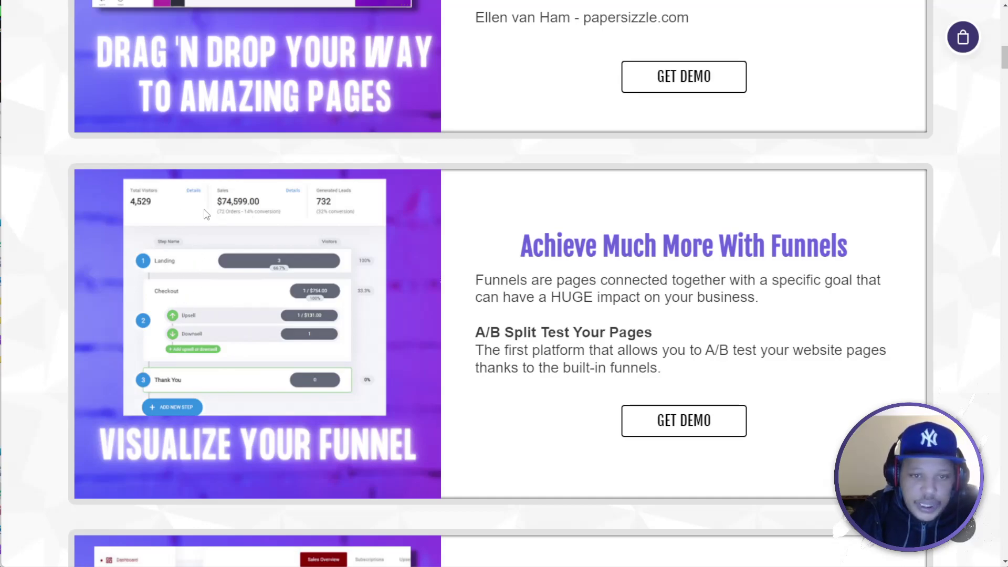
pyautogui.scroll(-7, 414, 290)
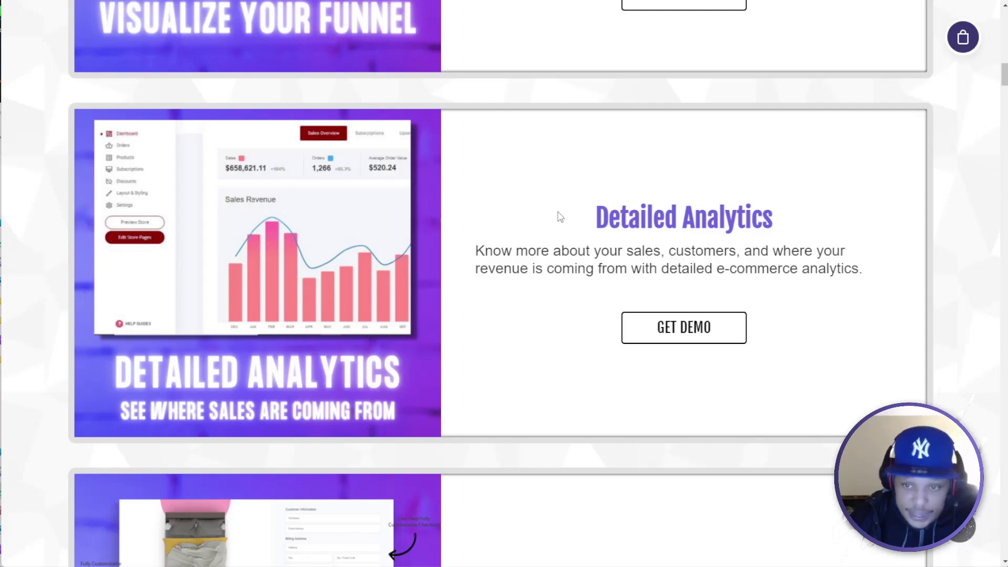
pyautogui.scroll(-4, 656, 332)
pyautogui.scroll(-1, 655, 335)
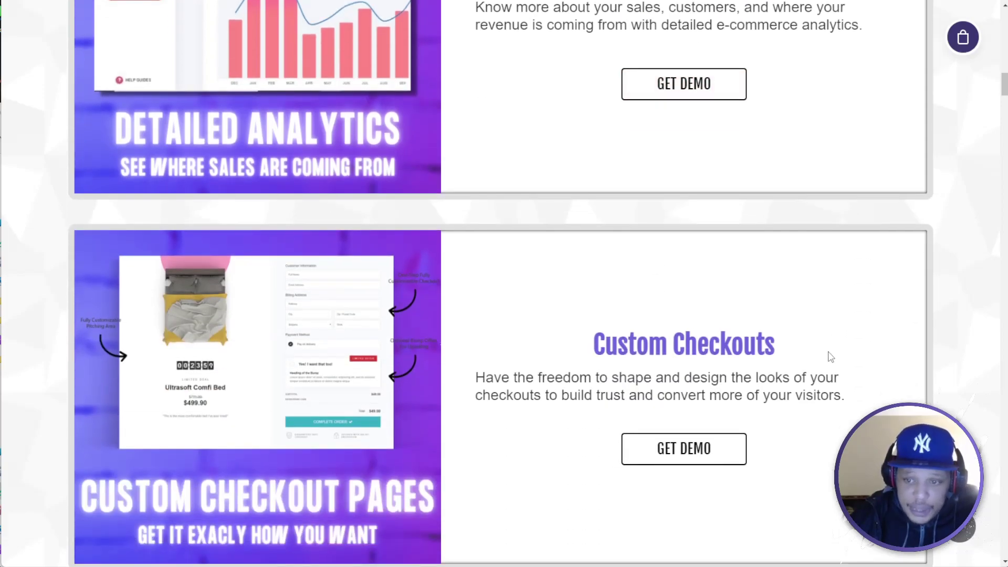
pyautogui.scroll(-6, 788, 355)
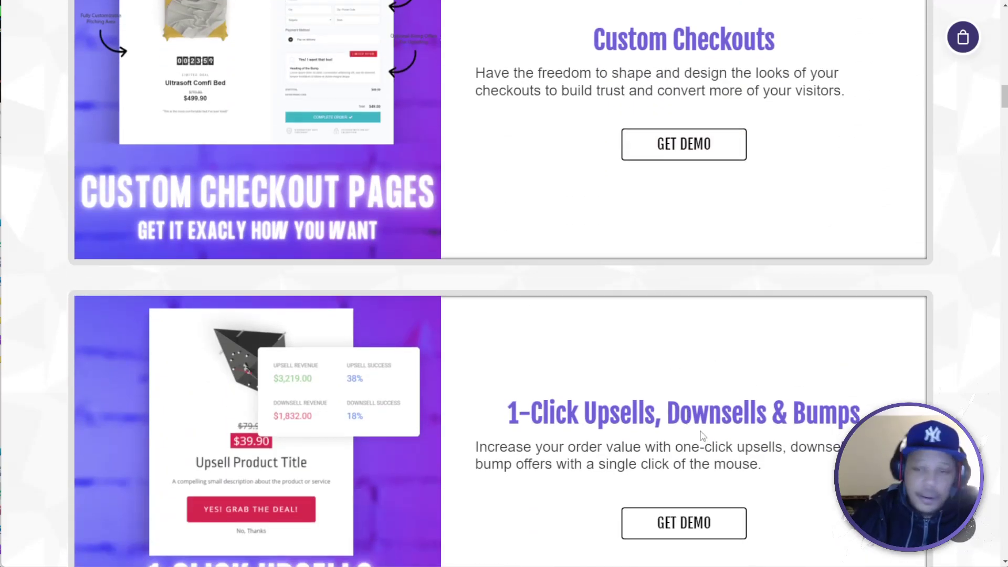
pyautogui.scroll(-8, 610, 407)
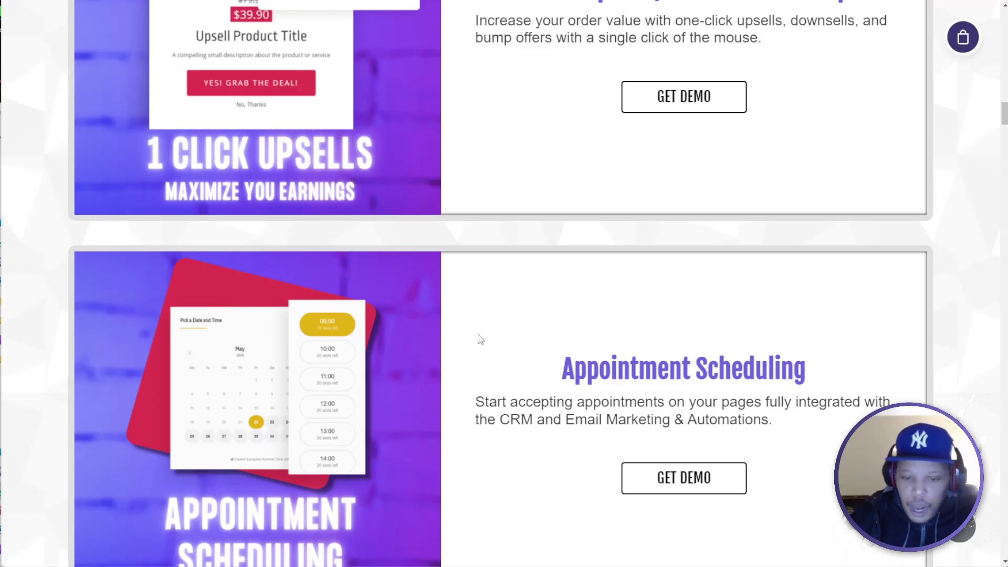
pyautogui.scroll(-8, 480, 339)
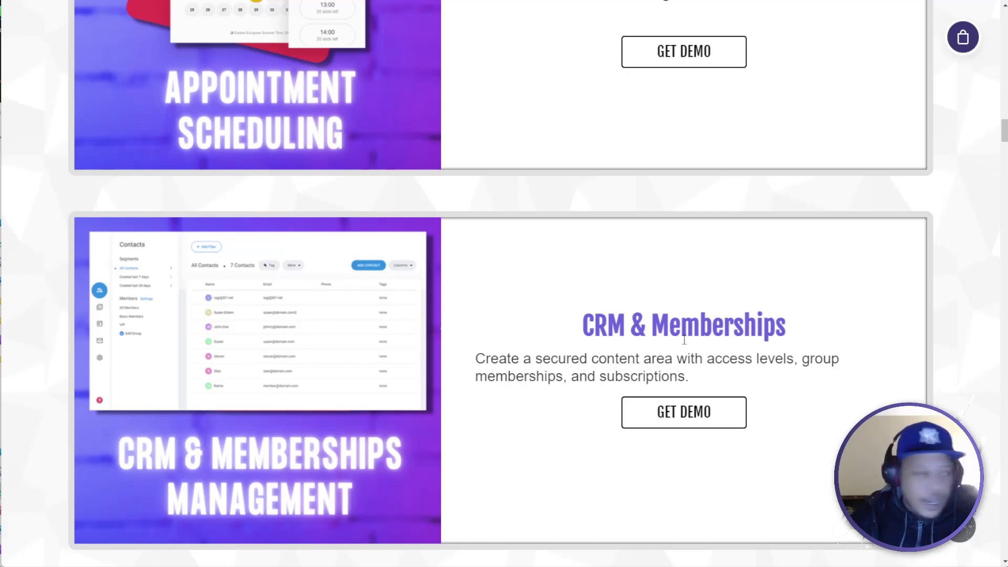
pyautogui.moveTo(1004, 131); pyautogui.dragTo(1003, 488)
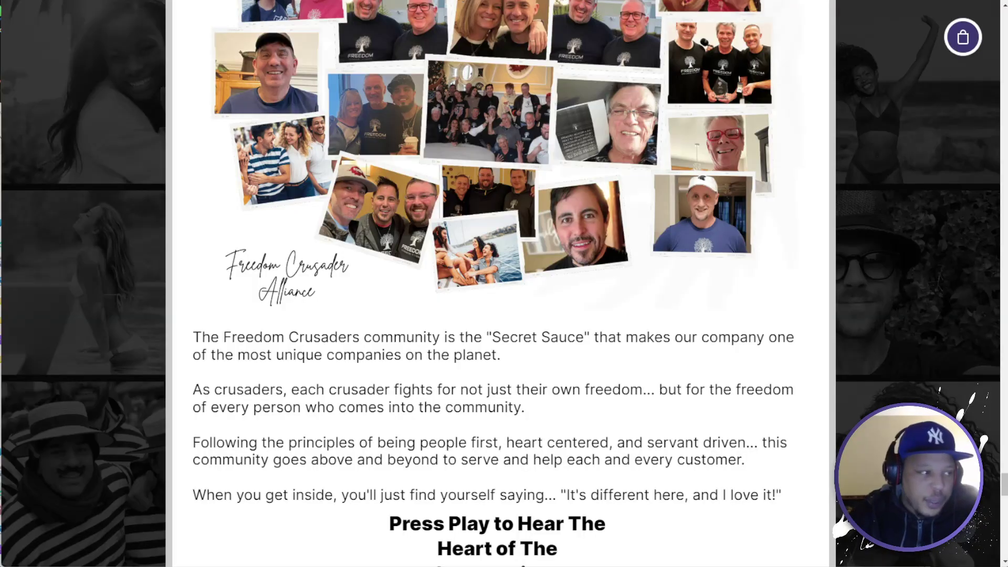
pyautogui.moveTo(1005, 485); pyautogui.dragTo(1005, 21)
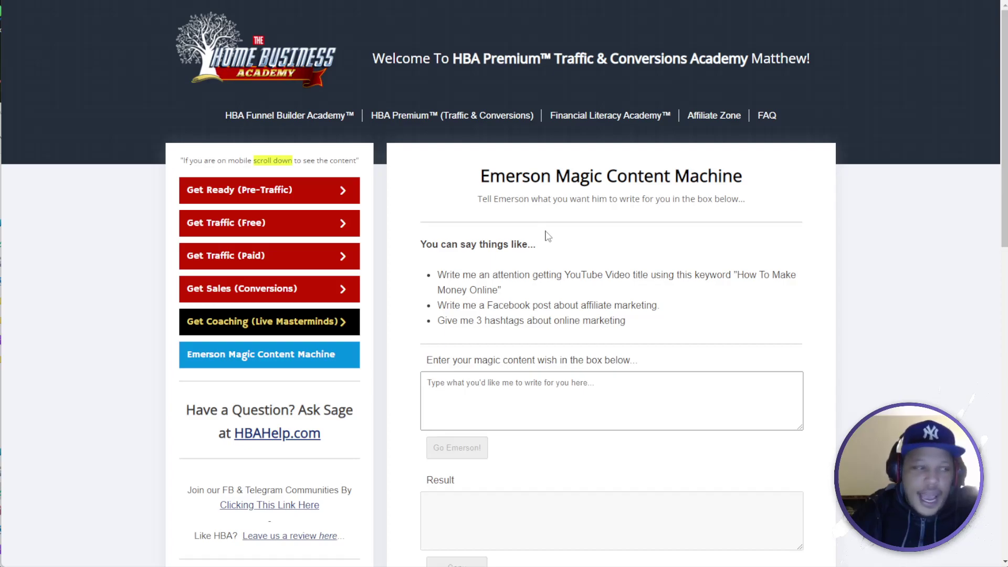
# Have Emerson Magic Content Machine answer the copied sample prompt "Write me a Facebook post about affiliate marketing." and select the generated text
pyautogui.moveTo(283, 226)
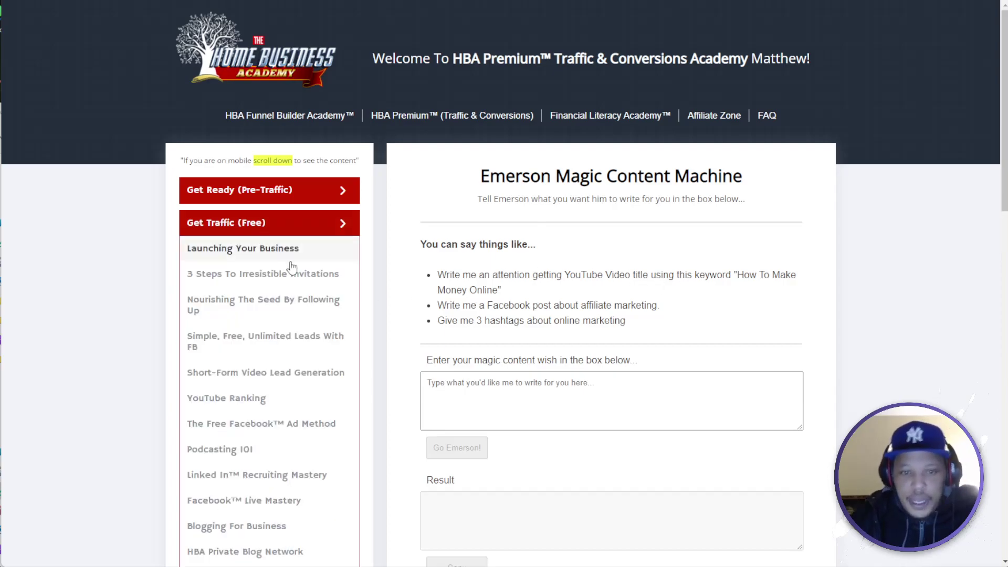
pyautogui.moveTo(347, 339)
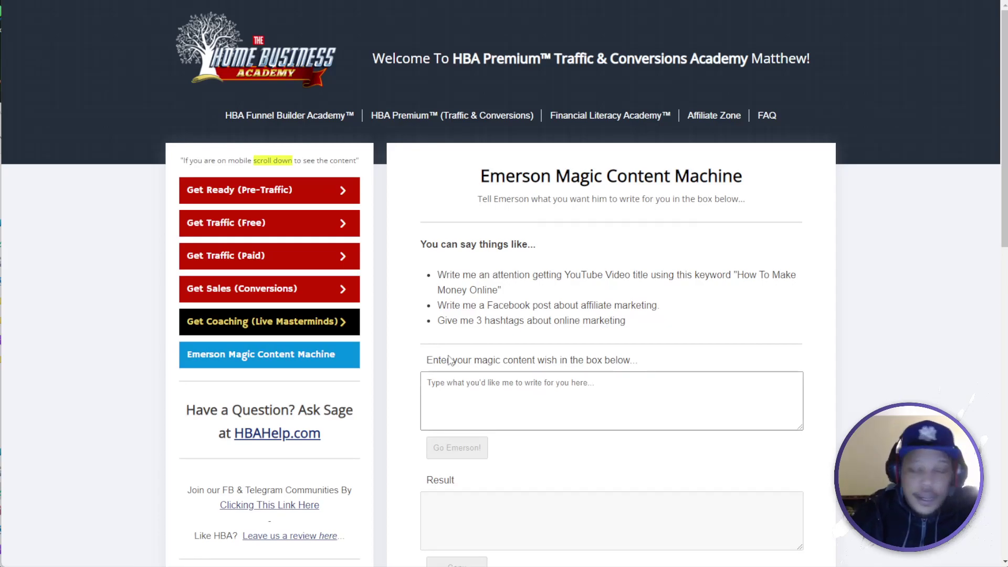
pyautogui.tripleClick(522, 306)
pyautogui.rightClick(490, 305)
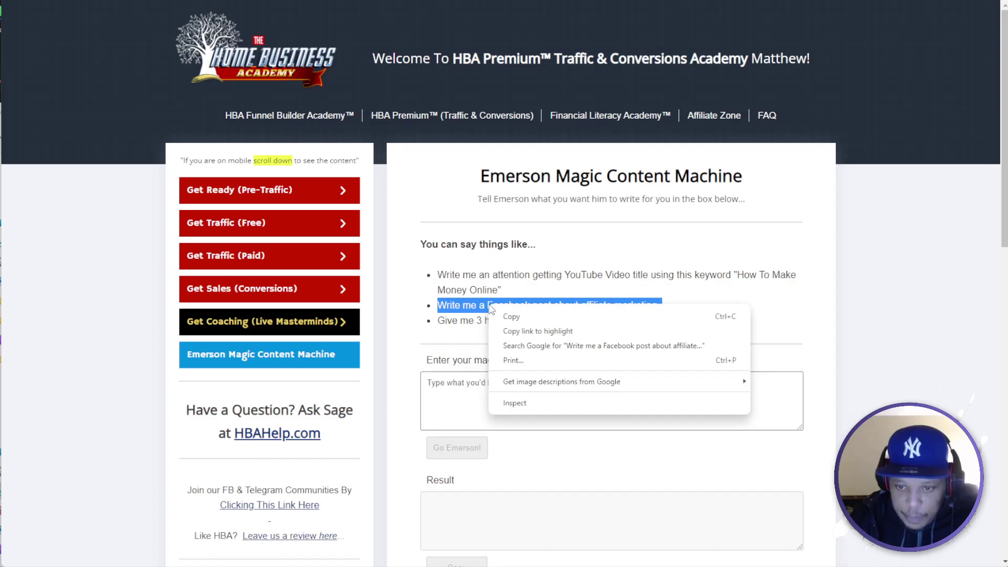
pyautogui.click(505, 317)
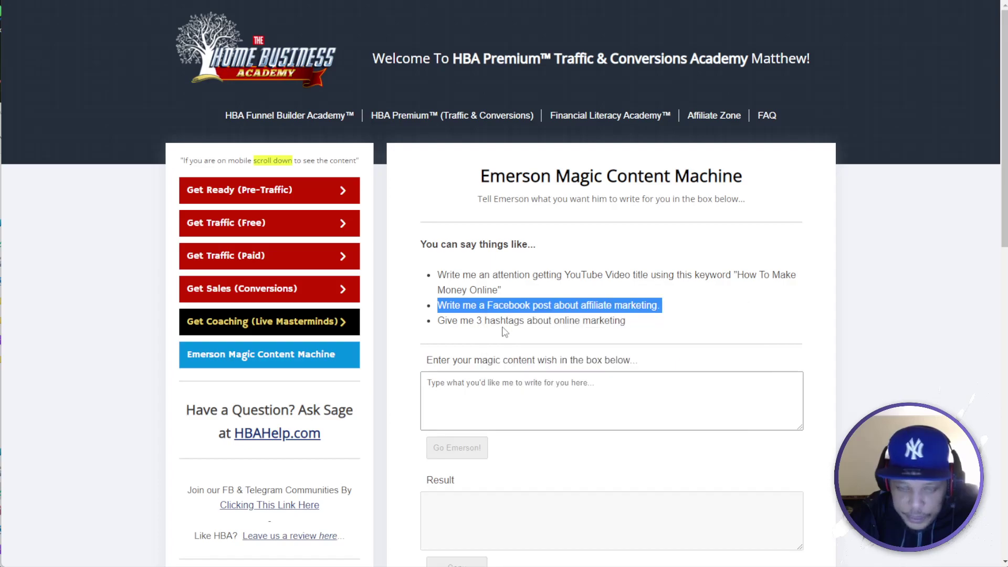
pyautogui.click(464, 321)
pyautogui.click(479, 388)
pyautogui.hotkey('ctrl', 'v')
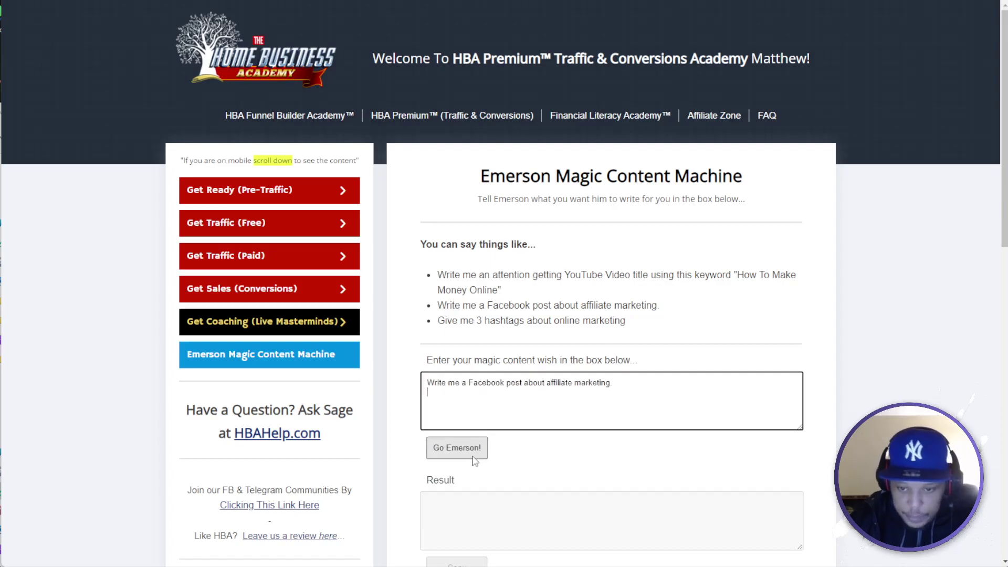
pyautogui.click(457, 447)
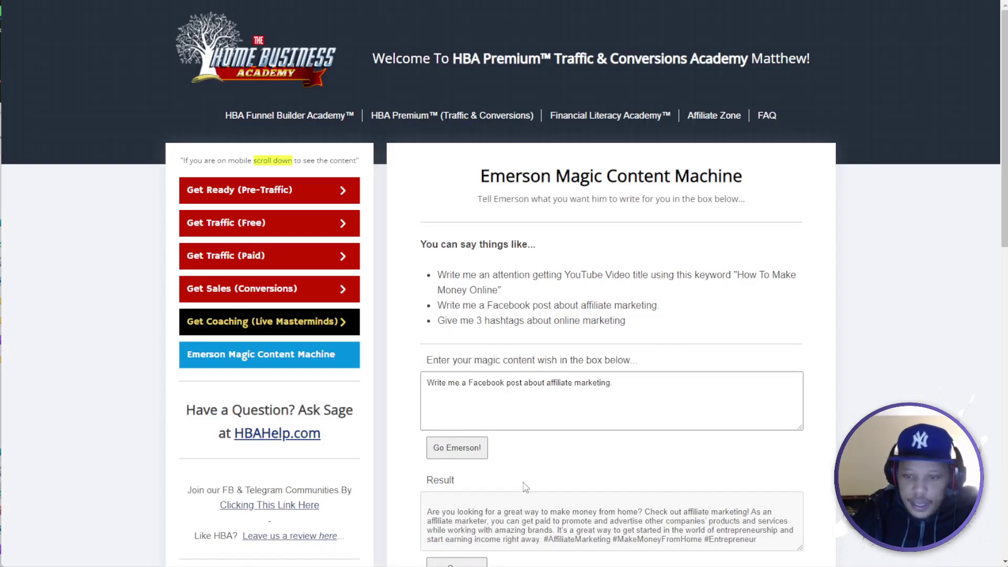
pyautogui.scroll(-3, 737, 520)
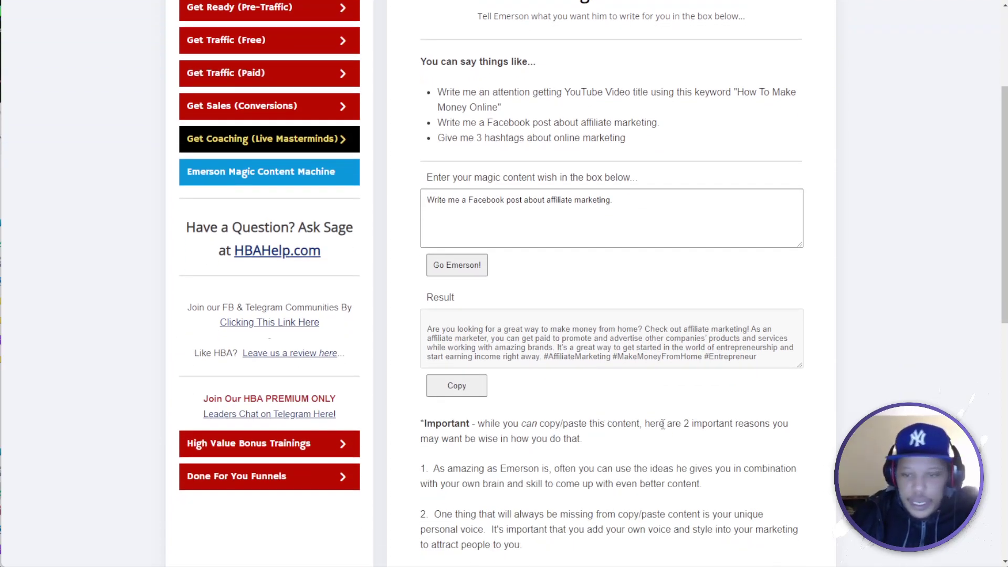
pyautogui.tripleClick(542, 344)
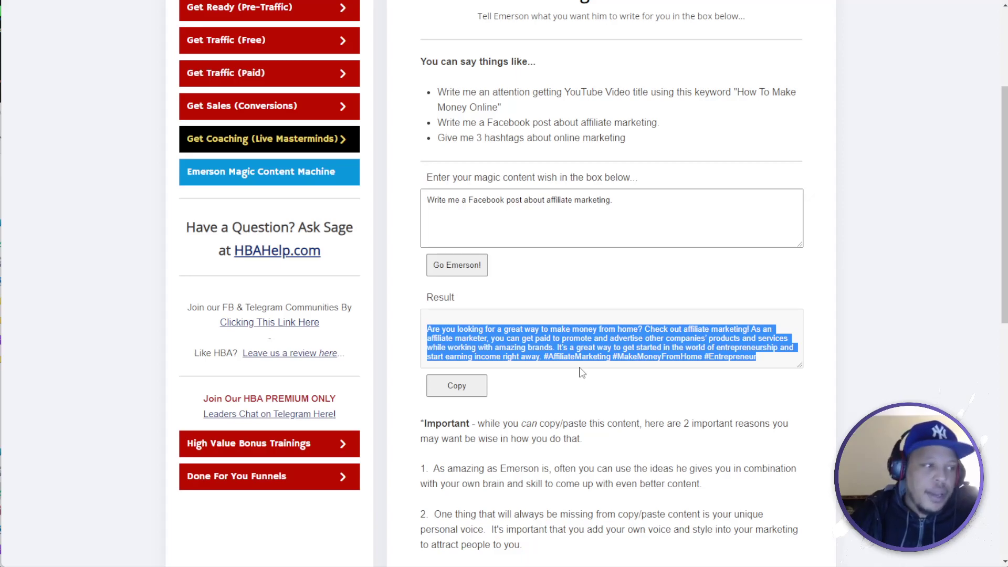
# Examine the videooptin step in the funnel builder and its live page, down to the appointment calendar template
pyautogui.scroll(4, 582, 372)
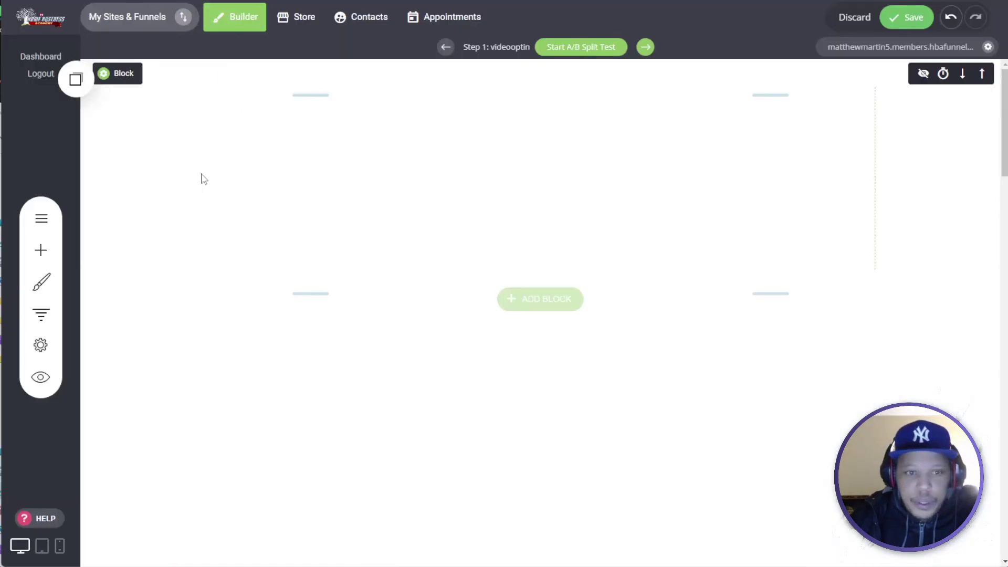
pyautogui.scroll(-5, 338, 215)
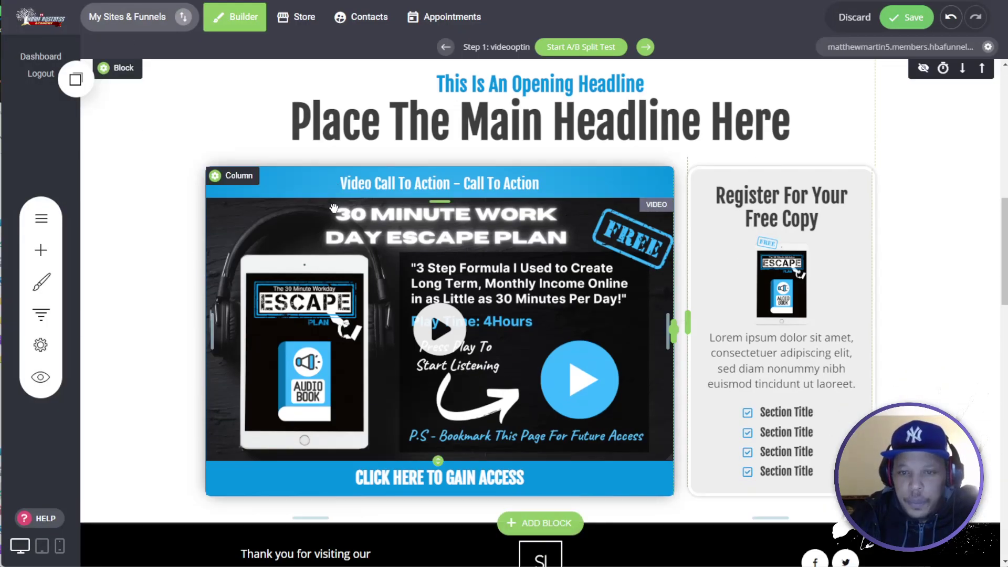
pyautogui.click(900, 46)
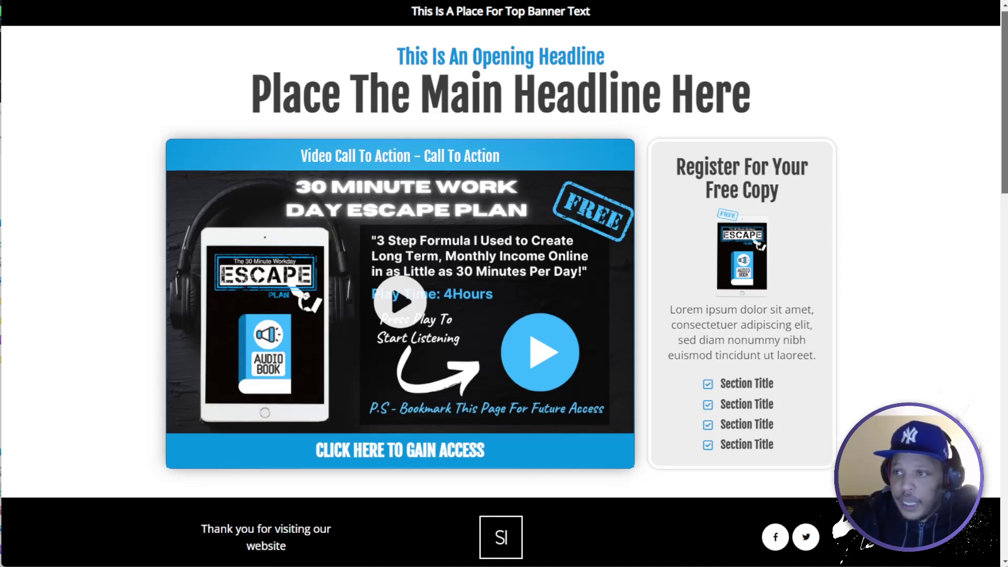
pyautogui.scroll(-10, 971, 210)
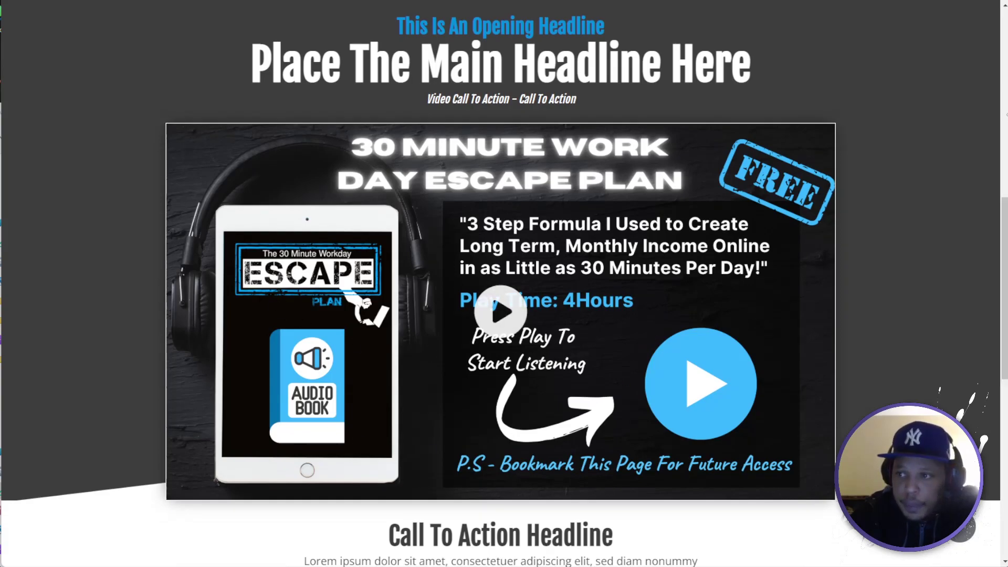
pyautogui.moveTo(1000, 236); pyautogui.dragTo(995, 389)
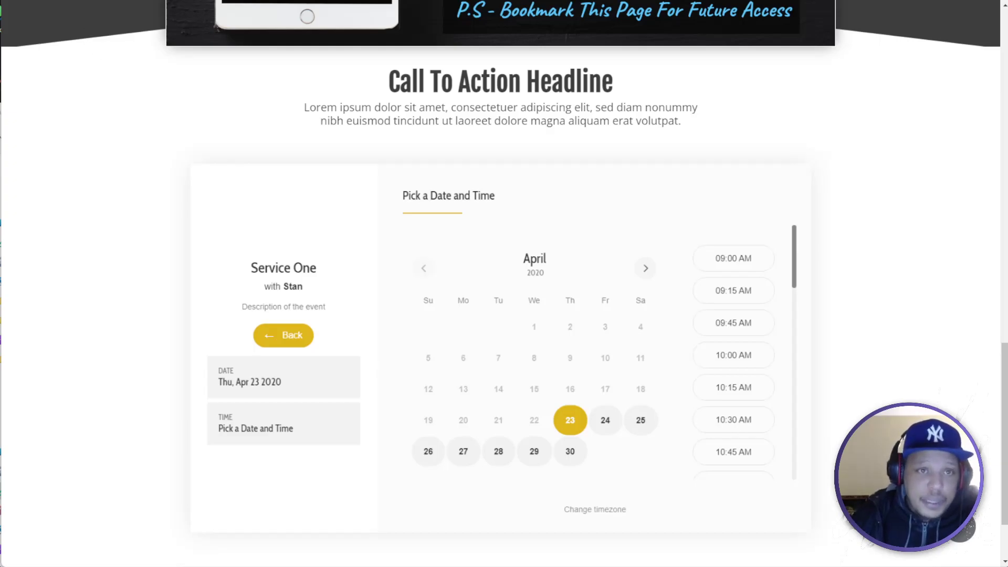
# Return to the builder to look over the videooptin blocks, and reopen the live page at its first headline section
pyautogui.click(168, 1)
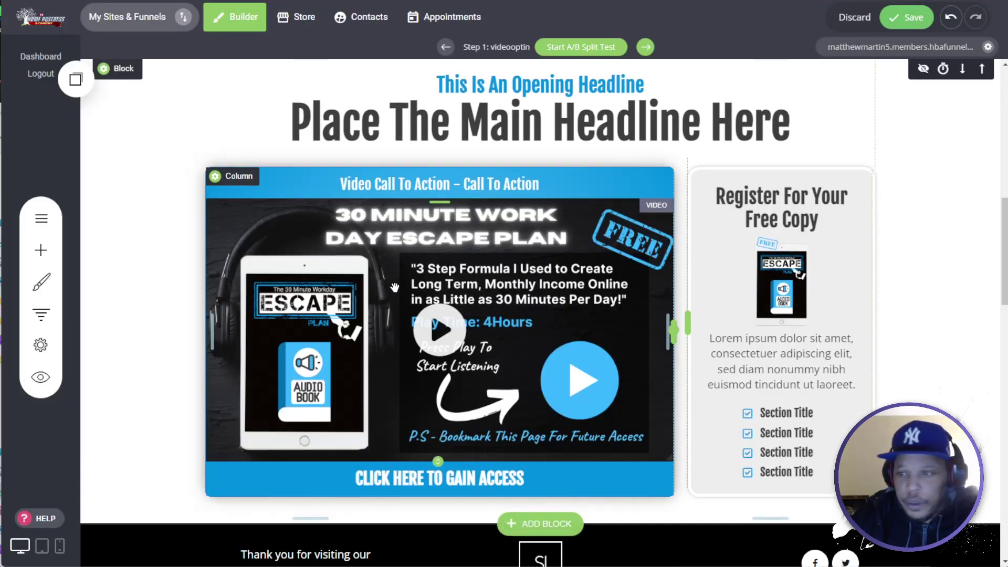
pyautogui.scroll(-6, 395, 288)
pyautogui.scroll(1, 395, 287)
pyautogui.scroll(-4, 389, 290)
pyautogui.scroll(4, 387, 291)
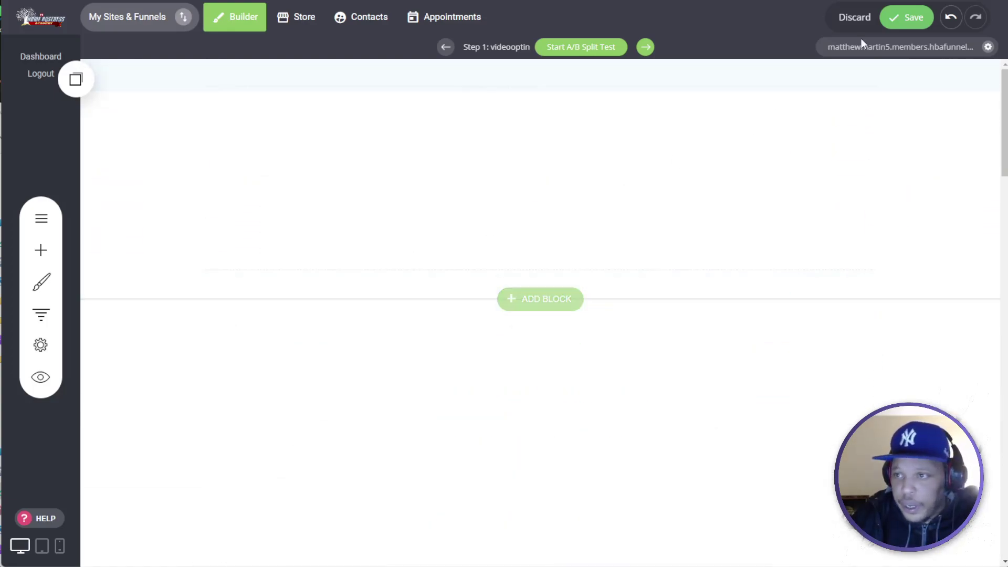
pyautogui.click(886, 48)
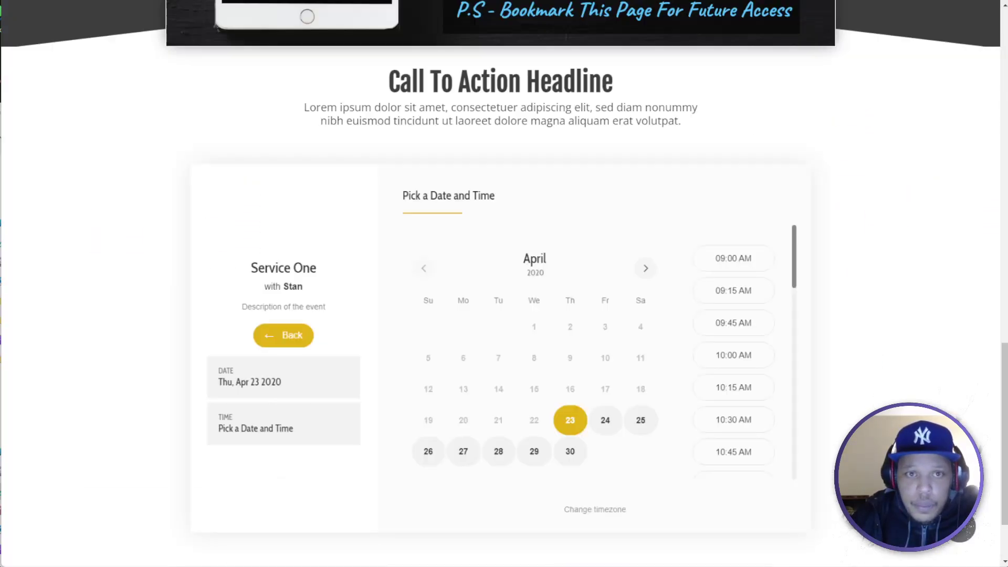
pyautogui.scroll(20, 572, 180)
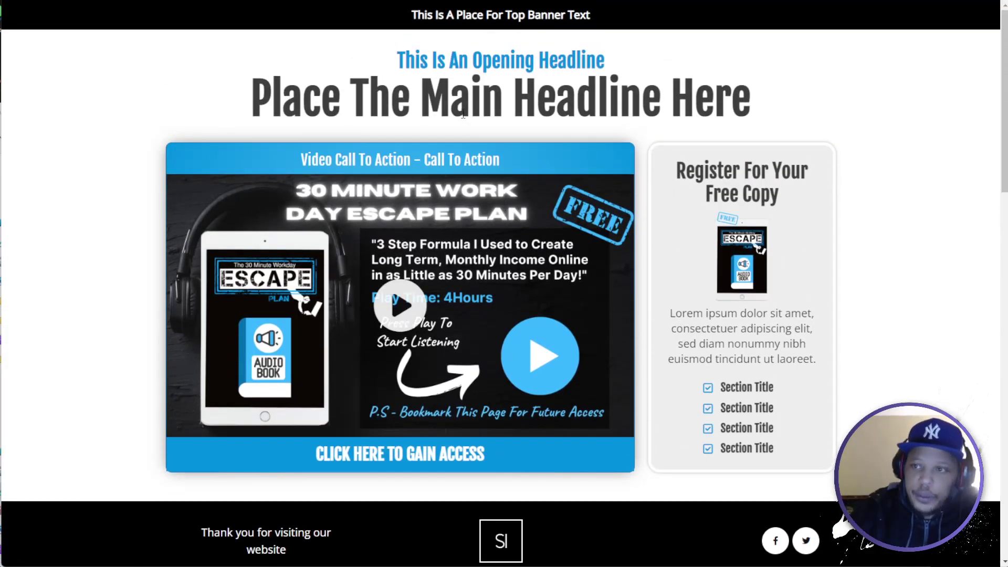
# Inspect the font details of the "Place The Main Headline Here" text with WhatFont
pyautogui.click(811, 2)
pyautogui.click(525, 35)
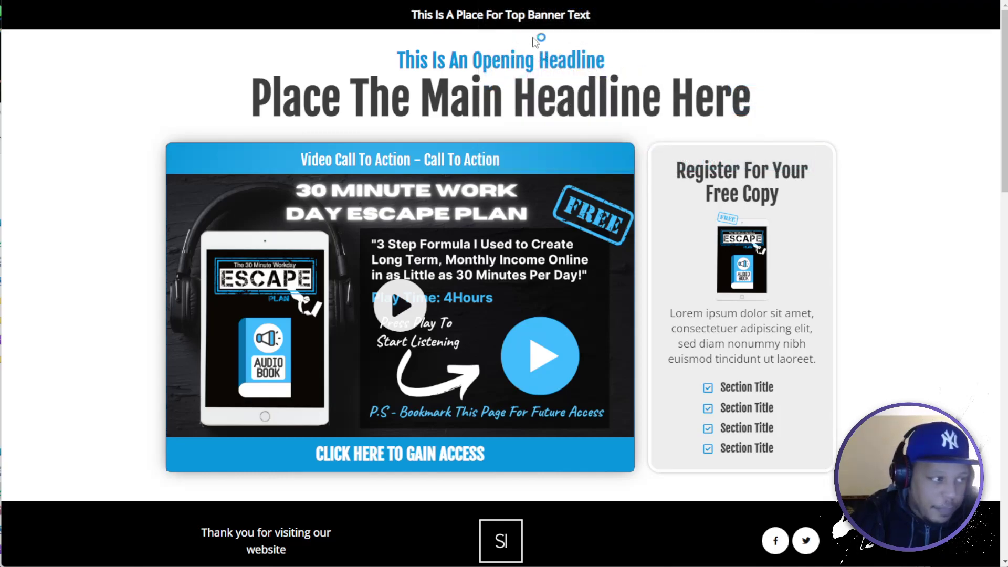
pyautogui.click(185, 171)
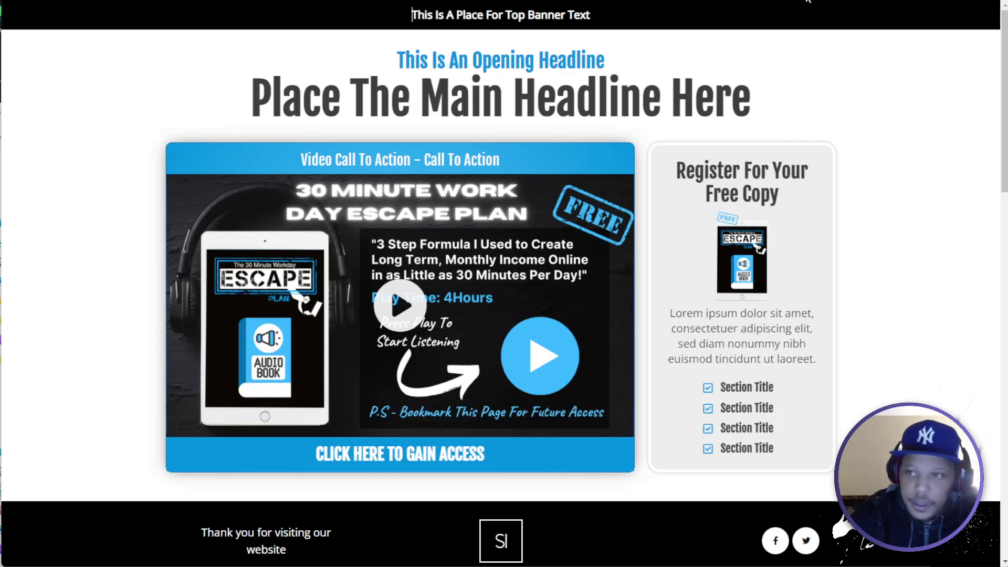
pyautogui.click(831, 2)
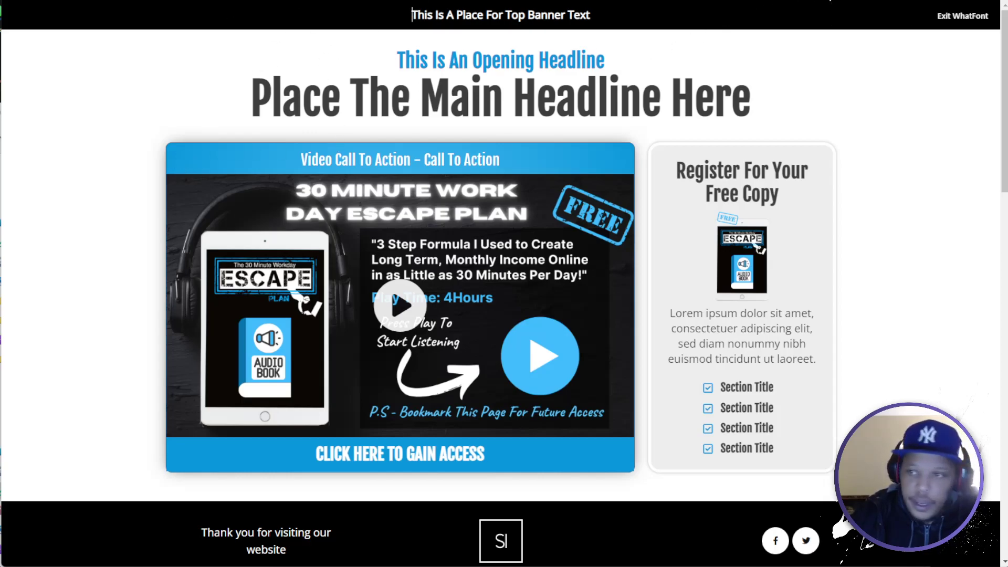
pyautogui.click(442, 99)
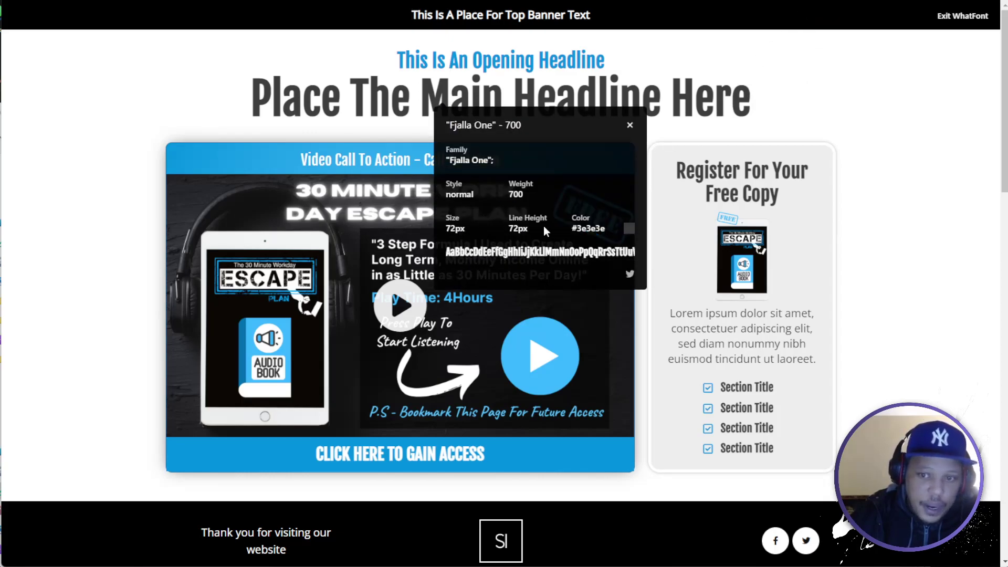
# Measure the video thumbnail's width and height with the page ruler, and close the ruler and font details
pyautogui.click(817, 2)
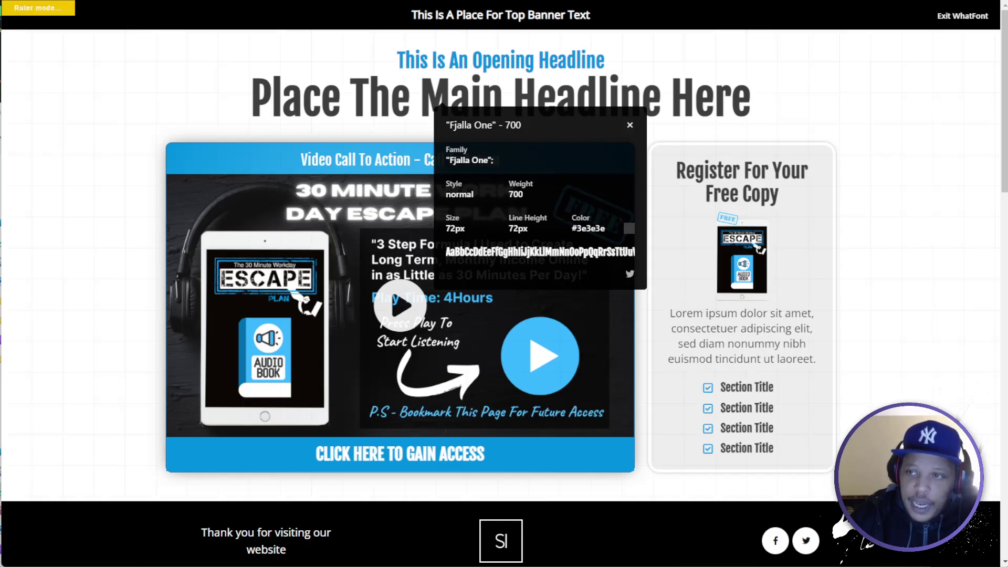
pyautogui.moveTo(166, 202); pyautogui.dragTo(638, 435)
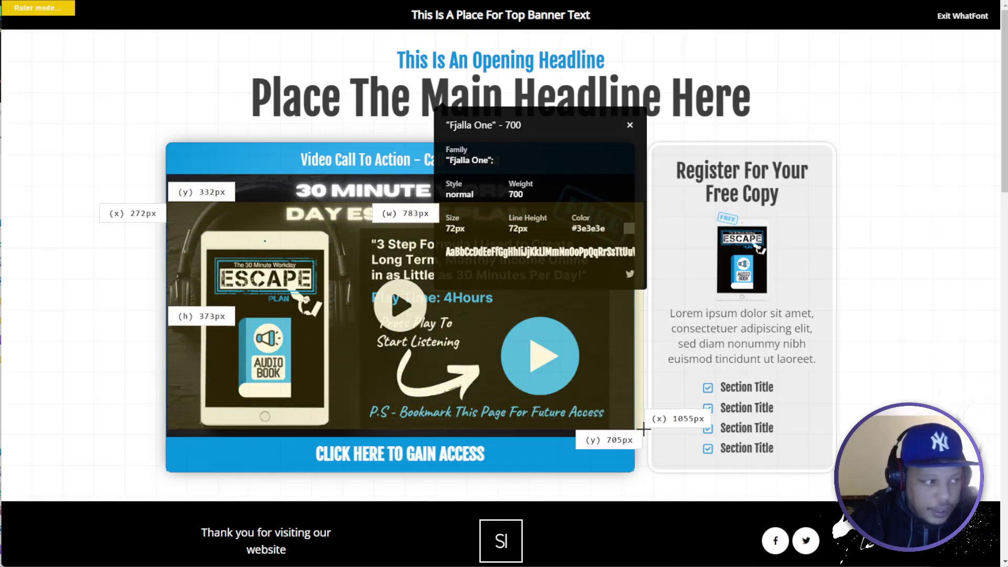
pyautogui.click(661, 146)
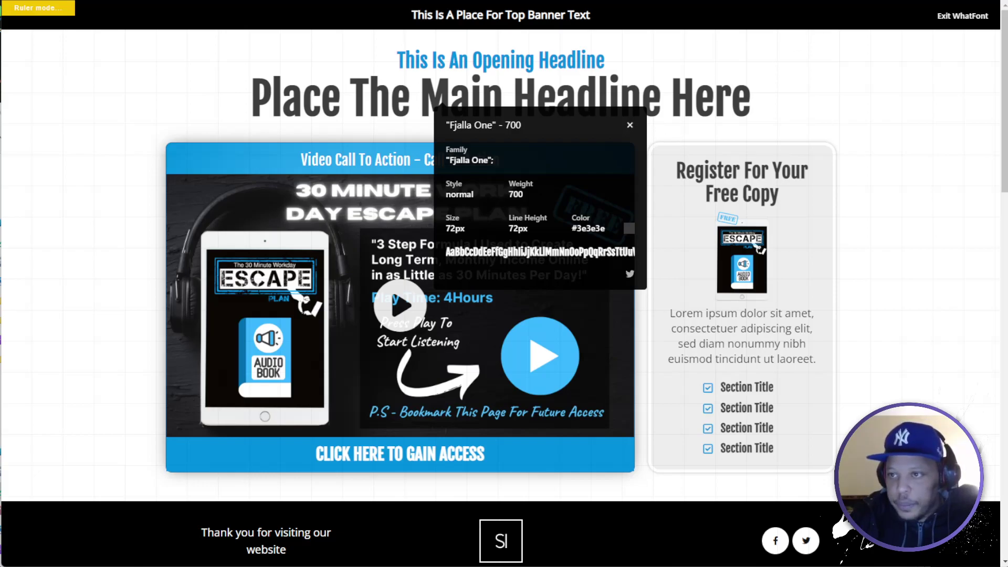
pyautogui.press('Escape')
pyautogui.click(628, 127)
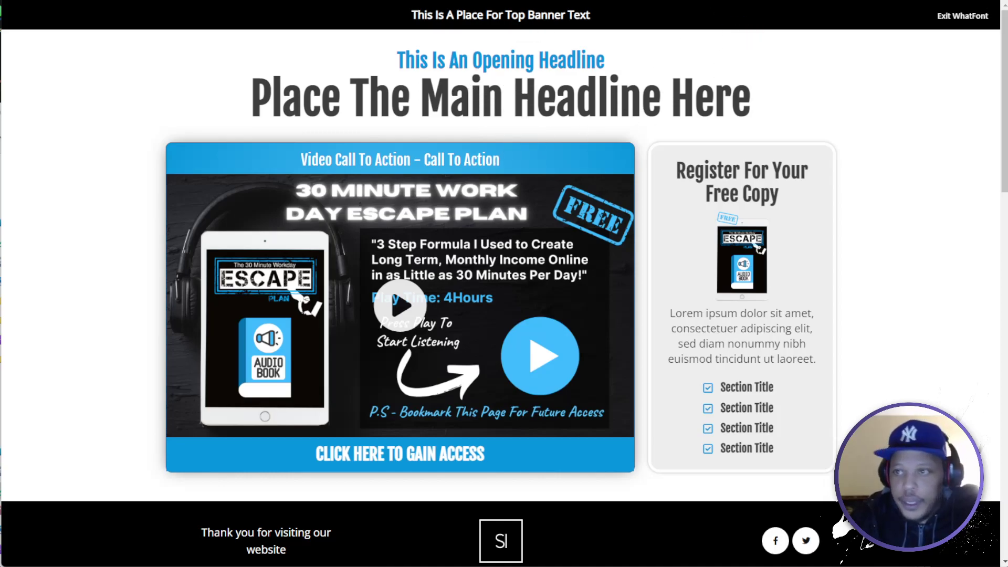
# Check the saved colour swatches in the eyedropper extension, and close the colour picker and the WhatFont overlay
pyautogui.click(812, 3)
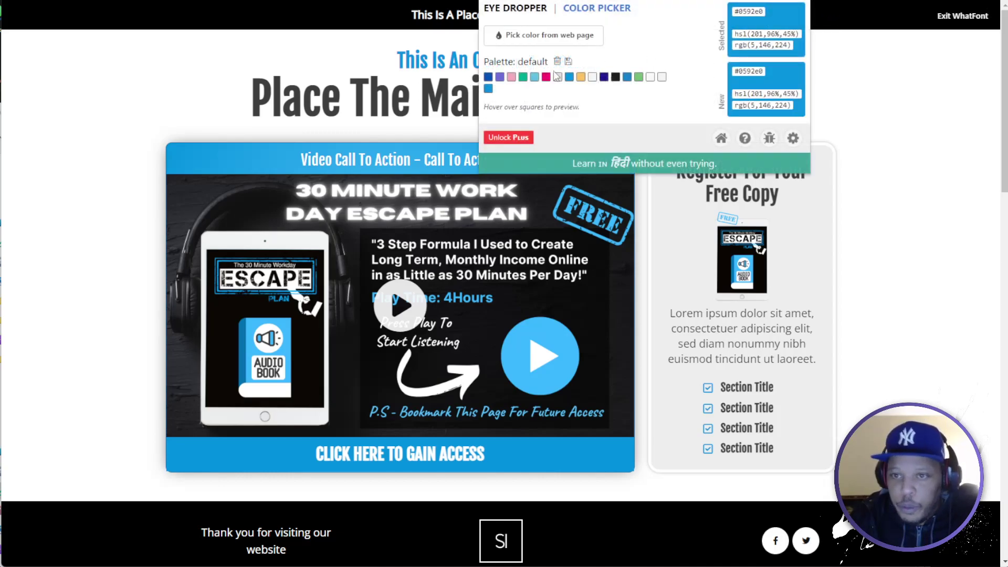
pyautogui.click(825, 63)
pyautogui.press('Escape')
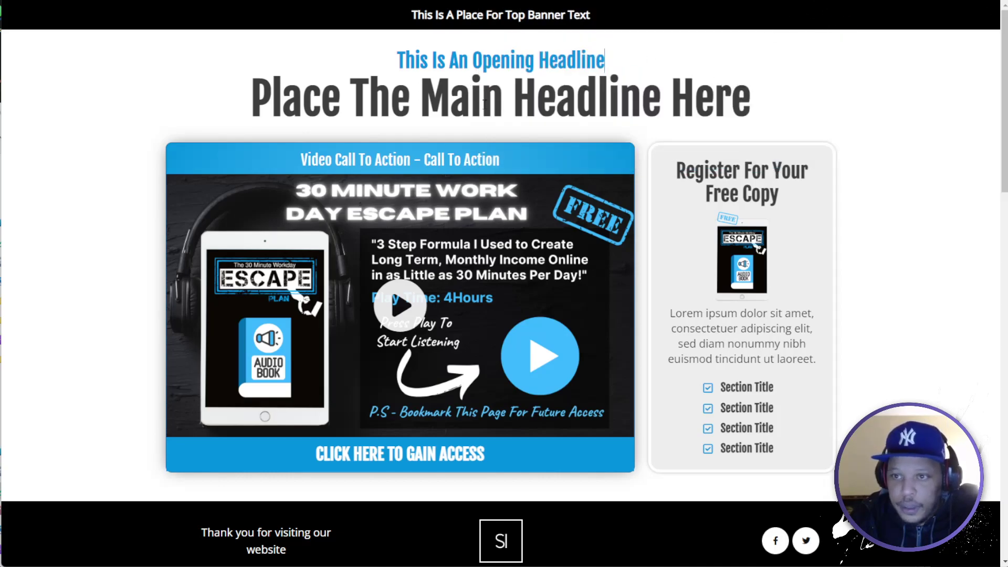
# Inspect the opening headline, video call to action, access button and registration paragraph fonts with WhatFont, and exit it
pyautogui.click(812, 1)
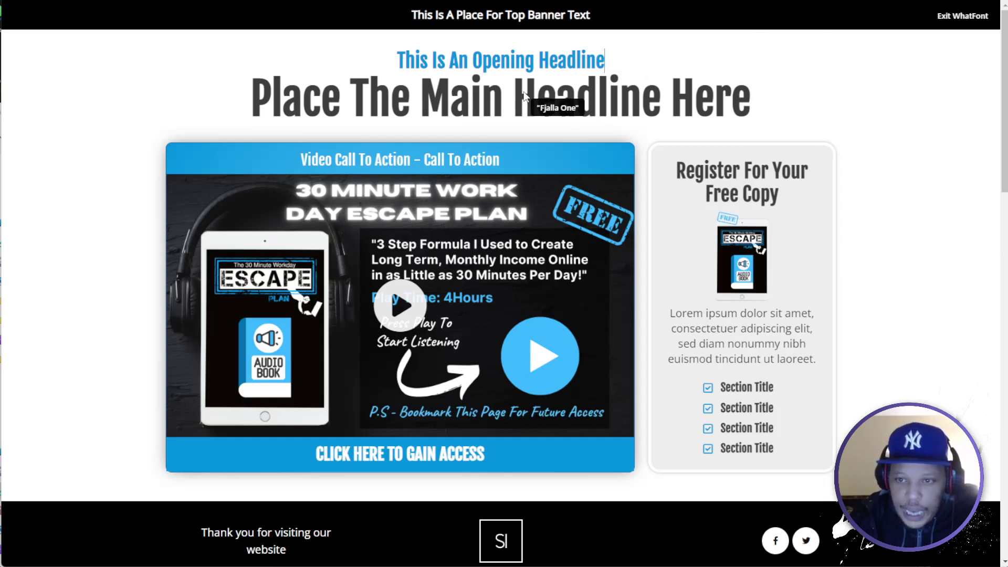
pyautogui.click(445, 59)
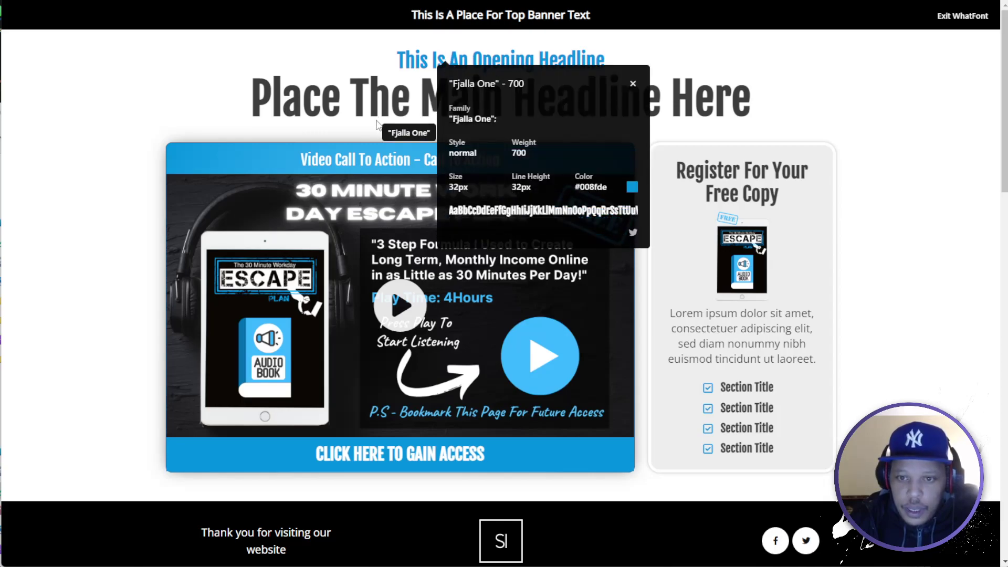
pyautogui.click(363, 159)
pyautogui.click(423, 454)
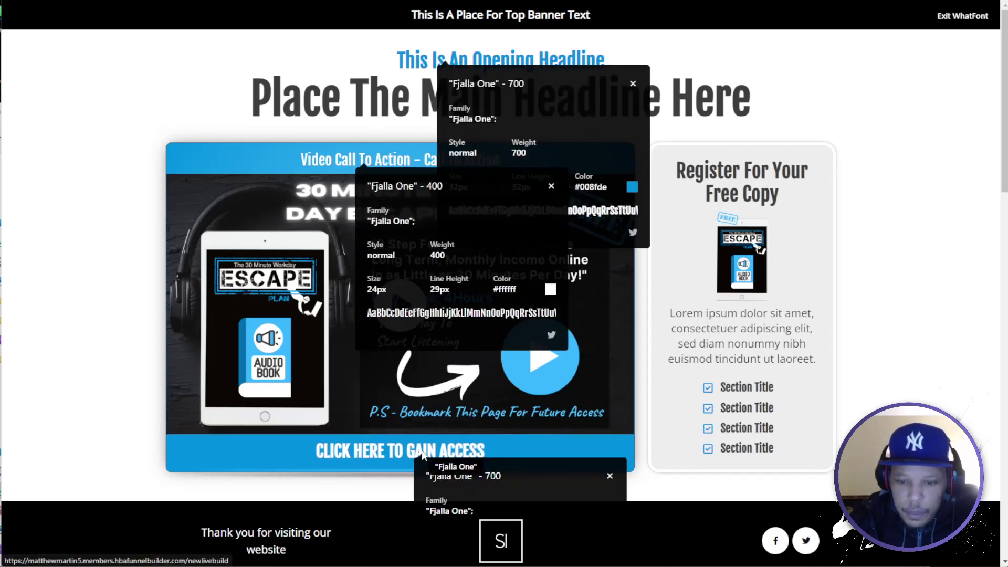
pyautogui.click(718, 336)
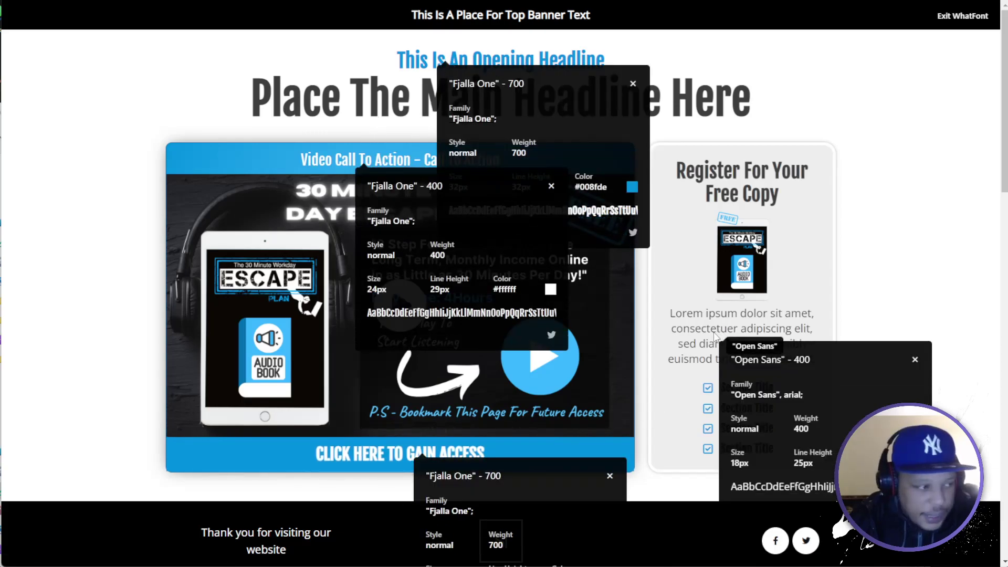
pyautogui.click(869, 275)
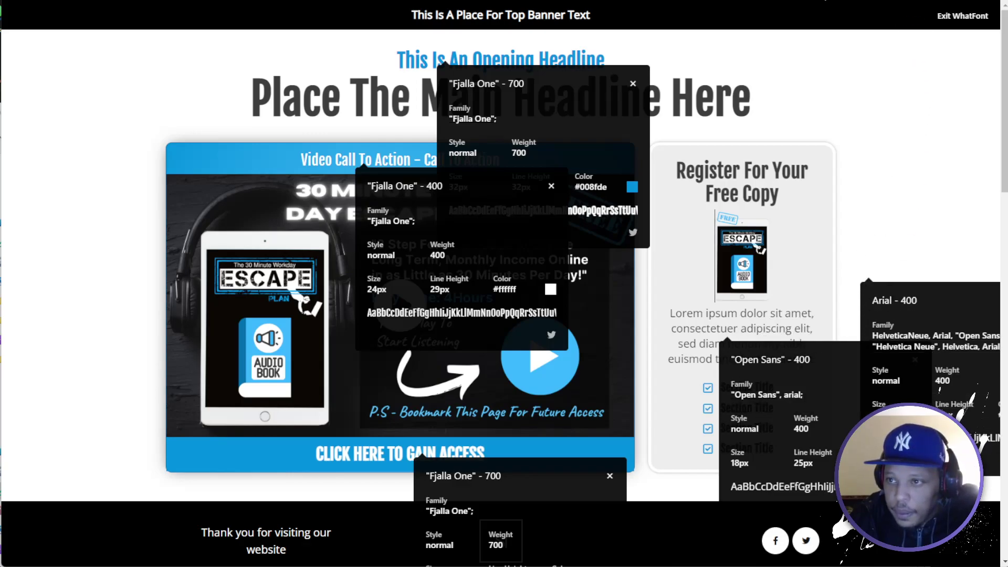
pyautogui.click(962, 16)
# Copy the "This Is A Place For Top Banner Text" line from the live page
pyautogui.tripleClick(488, 15)
pyautogui.hotkey('ctrl', 'c')
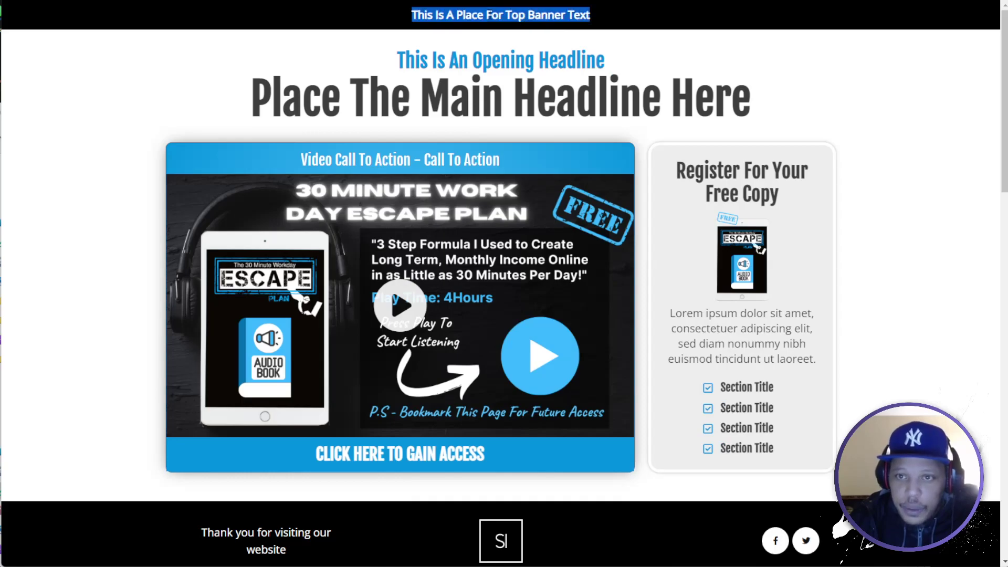
pyautogui.rightClick(488, 15)
pyautogui.click(504, 27)
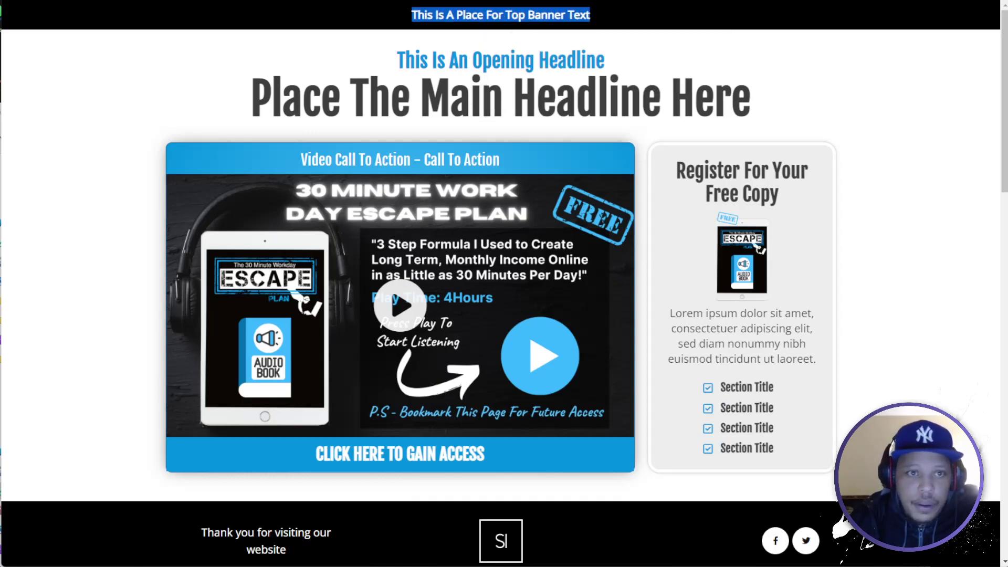
# Back in the funnel builder, add a one-column block at the start of the videooptin page with a black background
pyautogui.hotkey('alt', 'Tab')
pyautogui.click(41, 250)
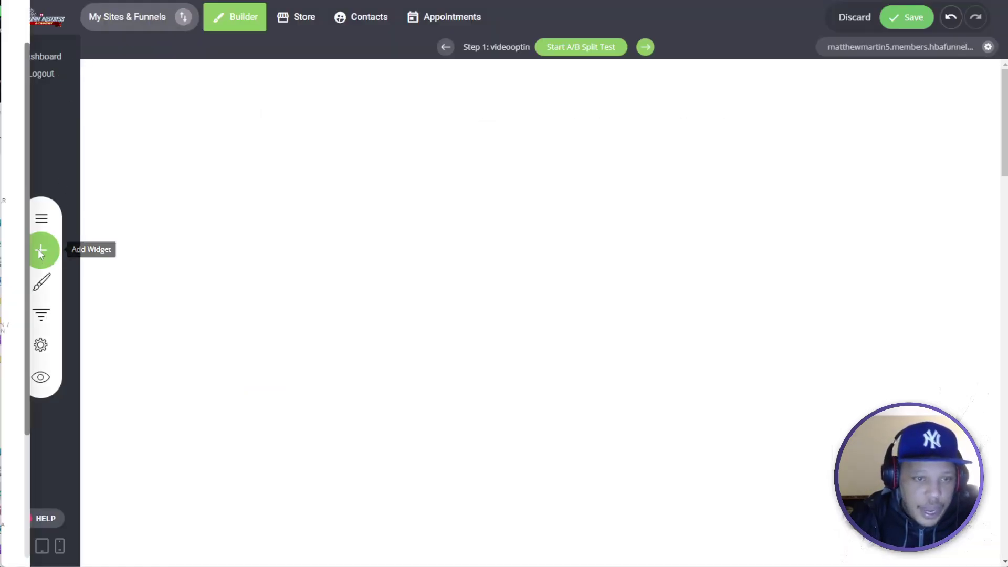
pyautogui.moveTo(43, 135); pyautogui.dragTo(499, 88)
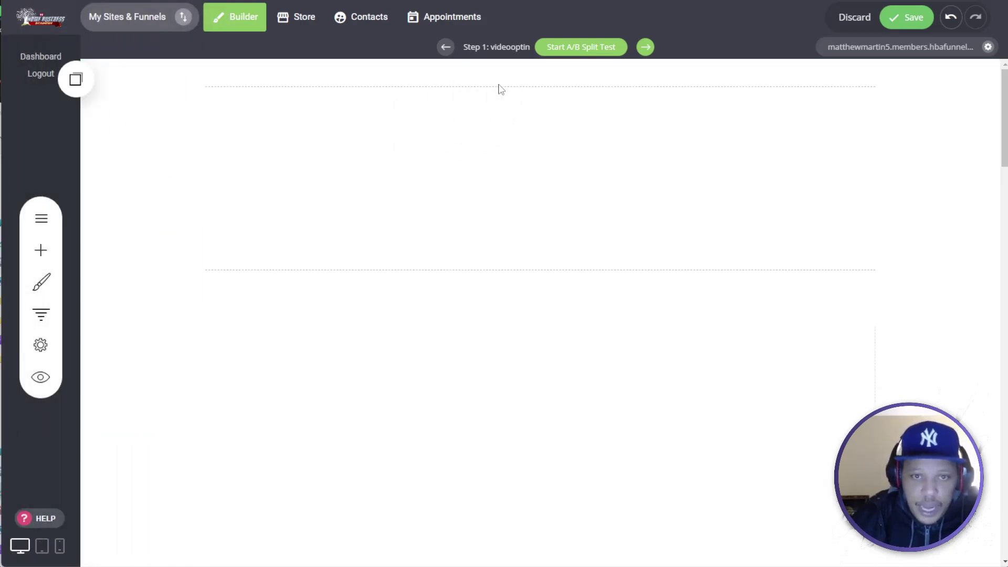
pyautogui.click(122, 74)
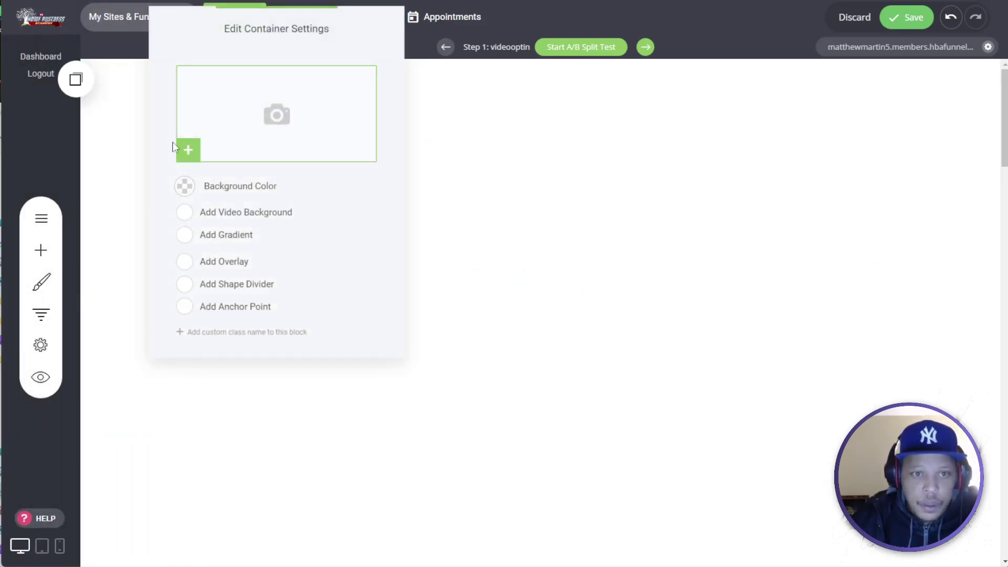
pyautogui.click(185, 186)
pyautogui.moveTo(239, 230); pyautogui.dragTo(95, 363)
pyautogui.click(106, 216)
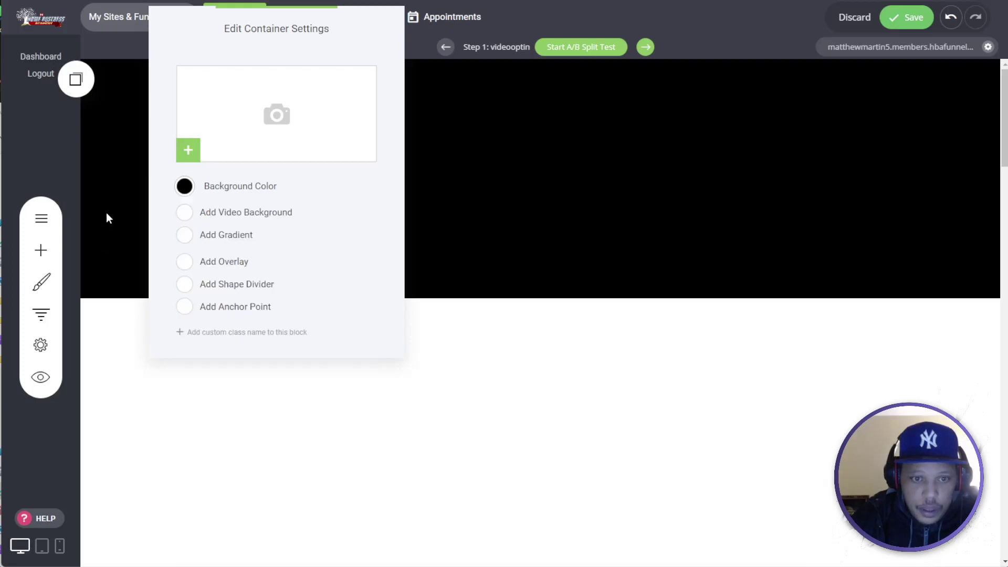
# Add a heading to the black block and replace its text with "This Is A Place For Top Banner Text"
pyautogui.click(40, 250)
pyautogui.moveTo(17, 87); pyautogui.dragTo(420, 165)
pyautogui.doubleClick(279, 110)
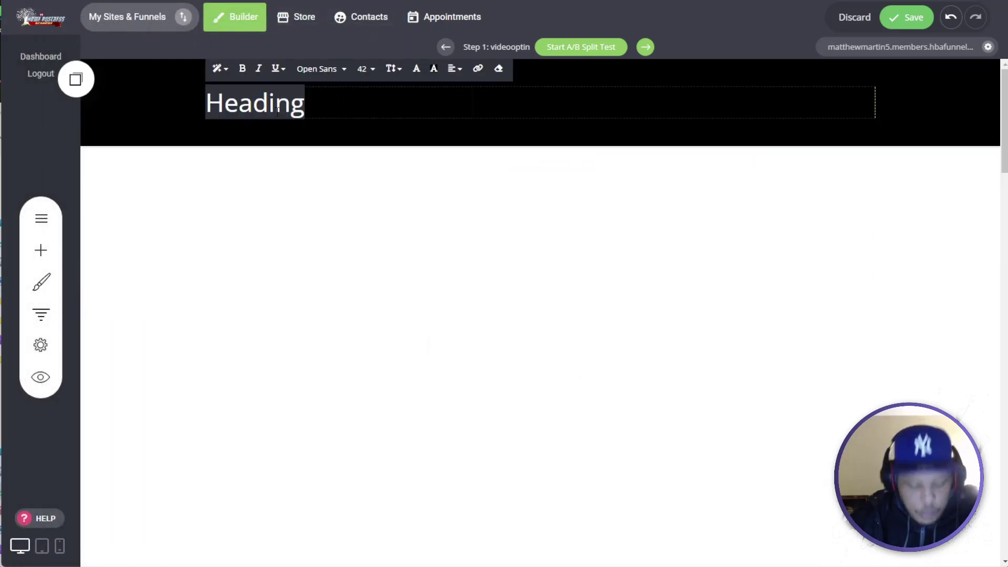
pyautogui.hotkey('ctrl', 'v')
pyautogui.hotkey('ctrl', 'a')
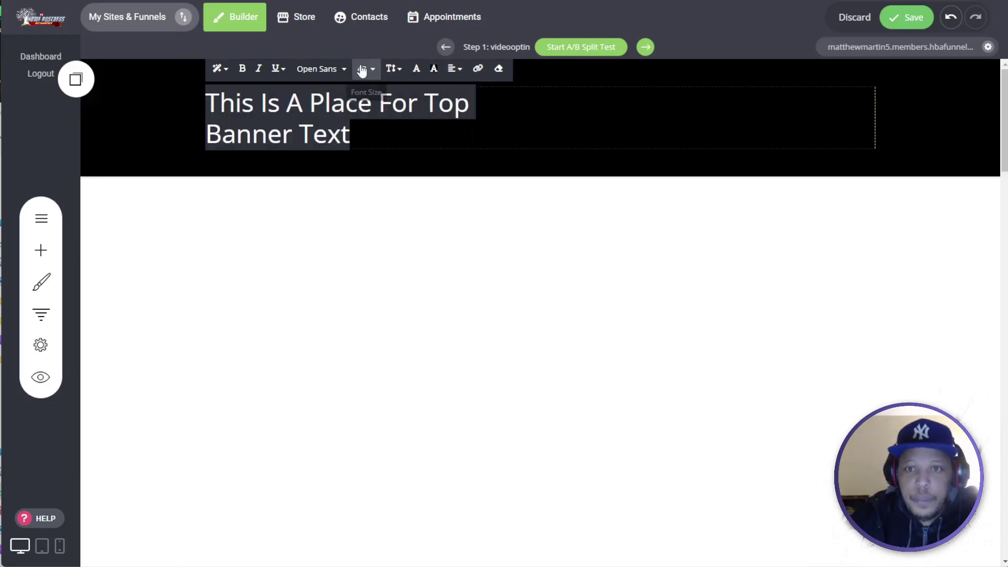
# Colour the banner heading text white and apply the Header 4 style to it
pyautogui.click(414, 75)
pyautogui.click(595, 270)
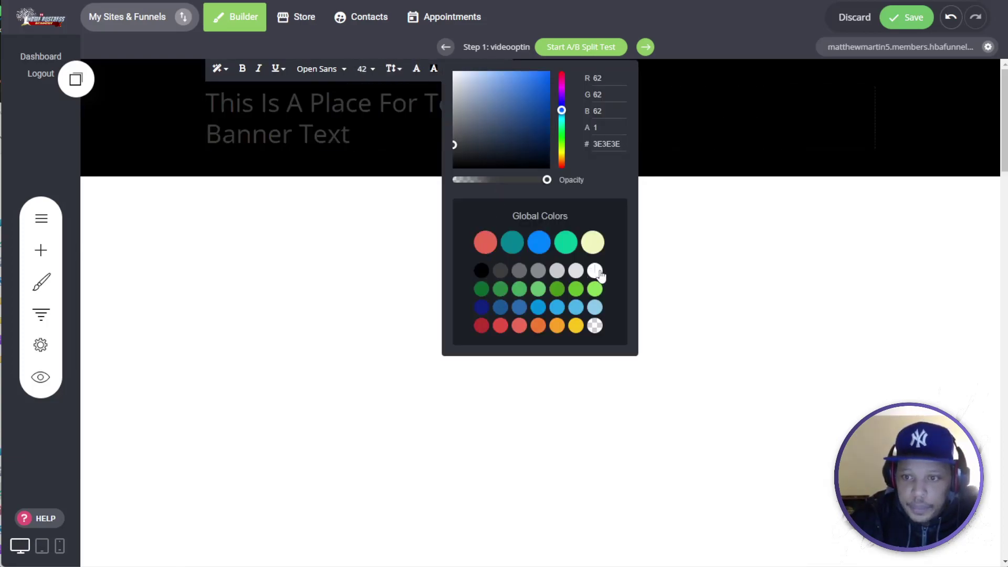
pyautogui.hotkey('ctrl', 'a')
pyautogui.click(216, 68)
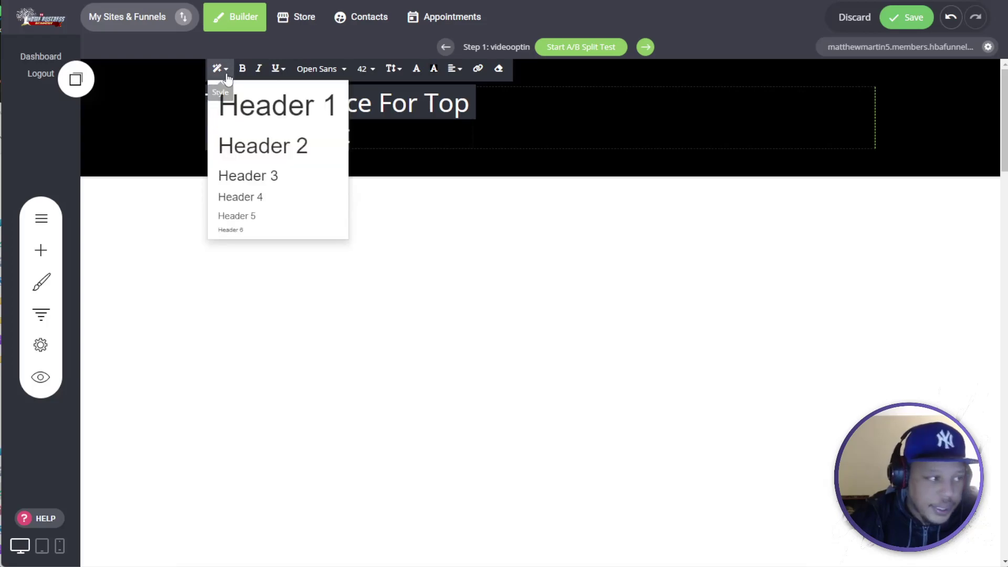
pyautogui.click(258, 197)
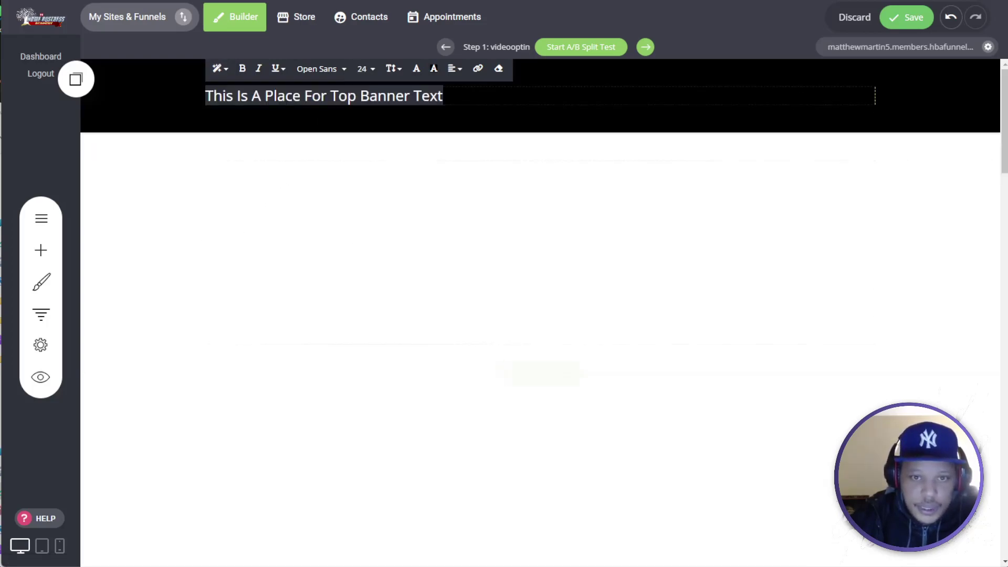
# Centre the banner heading text and apply the Header 5 style
pyautogui.click(226, 113)
pyautogui.click(293, 96)
pyautogui.hotkey('ctrl', 'a')
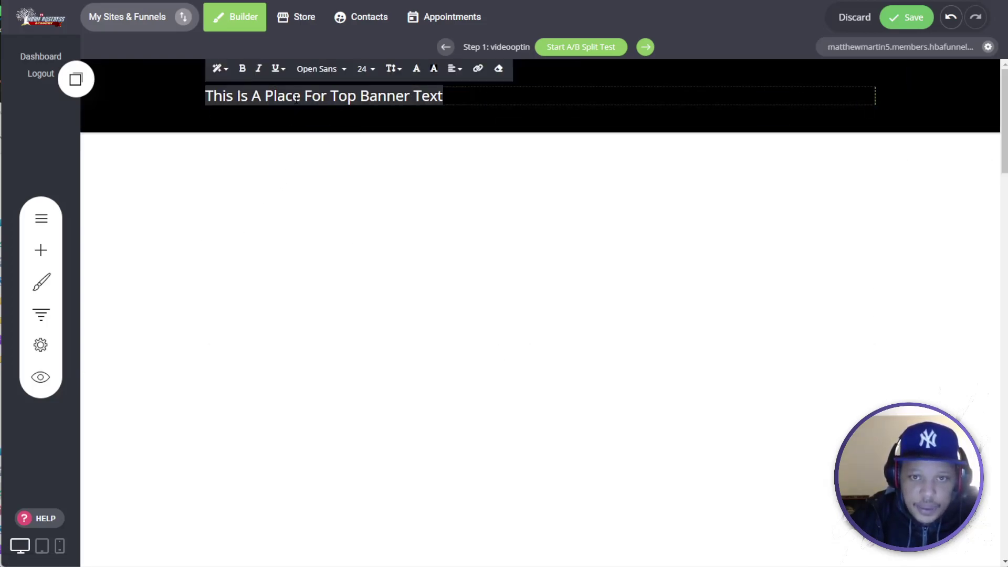
pyautogui.click(451, 70)
pyautogui.click(474, 95)
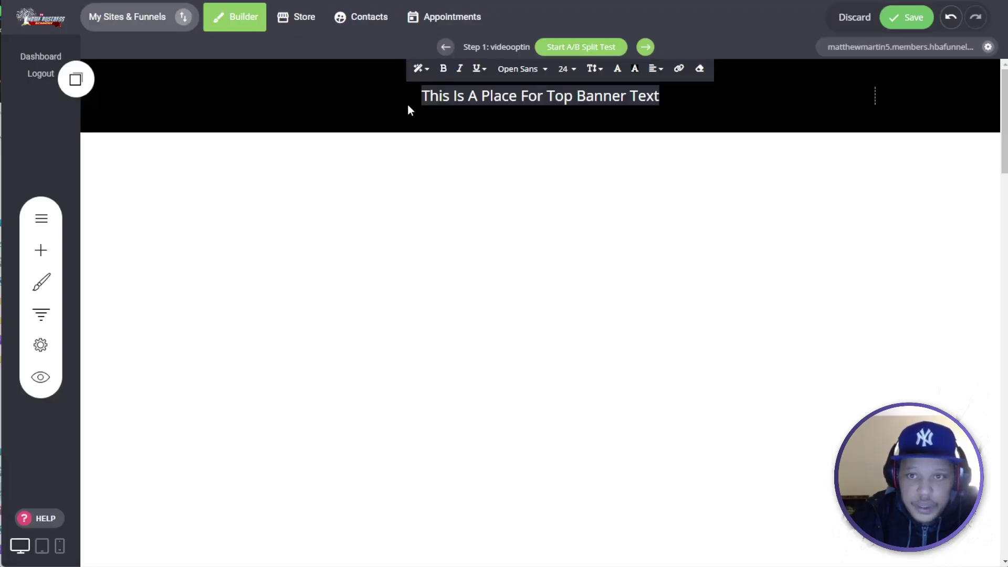
pyautogui.click(420, 69)
pyautogui.click(453, 215)
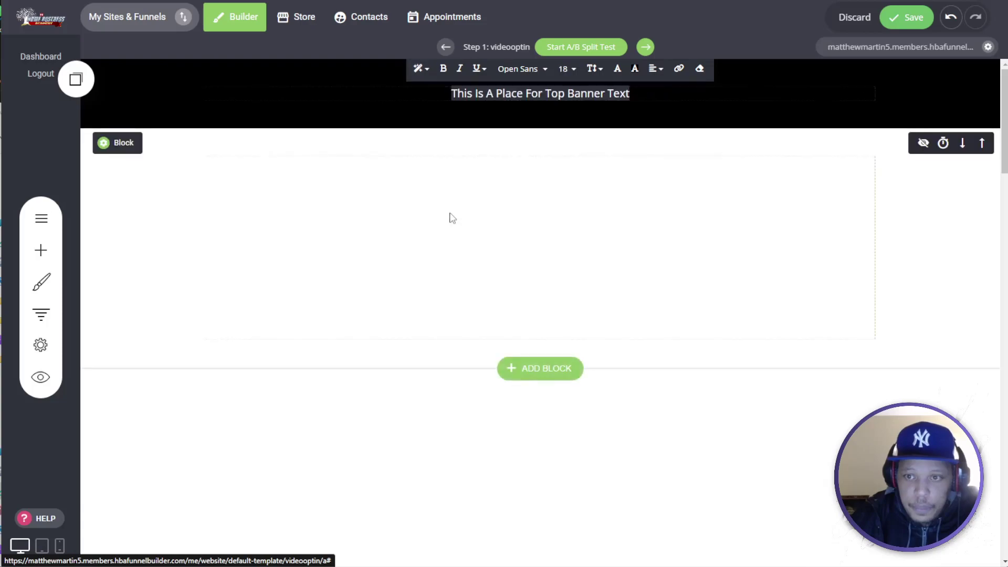
# Shrink the black banner block's padding above and below the heading text
pyautogui.moveTo(419, 83); pyautogui.dragTo(419, 66)
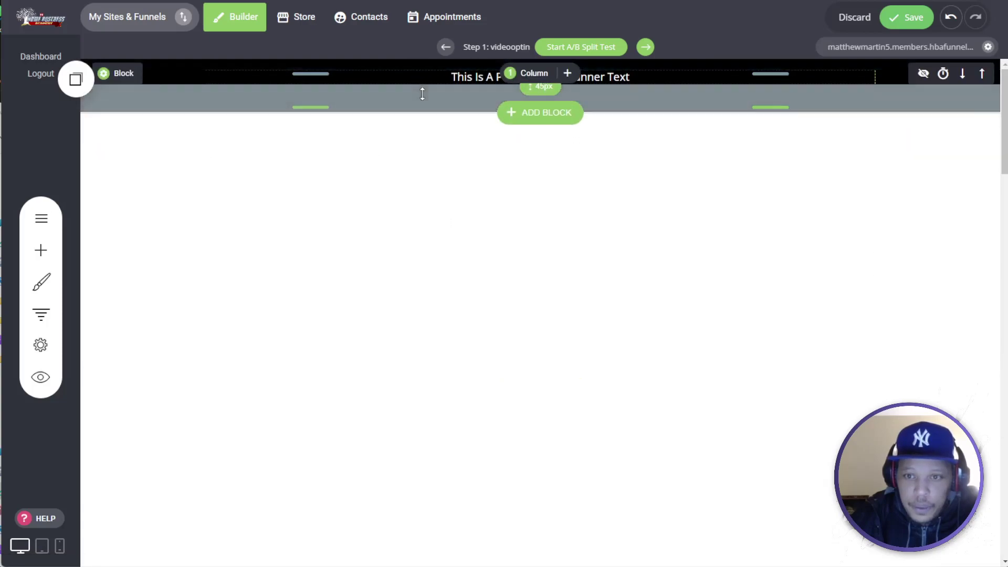
pyautogui.click(450, 81)
pyautogui.click(477, 82)
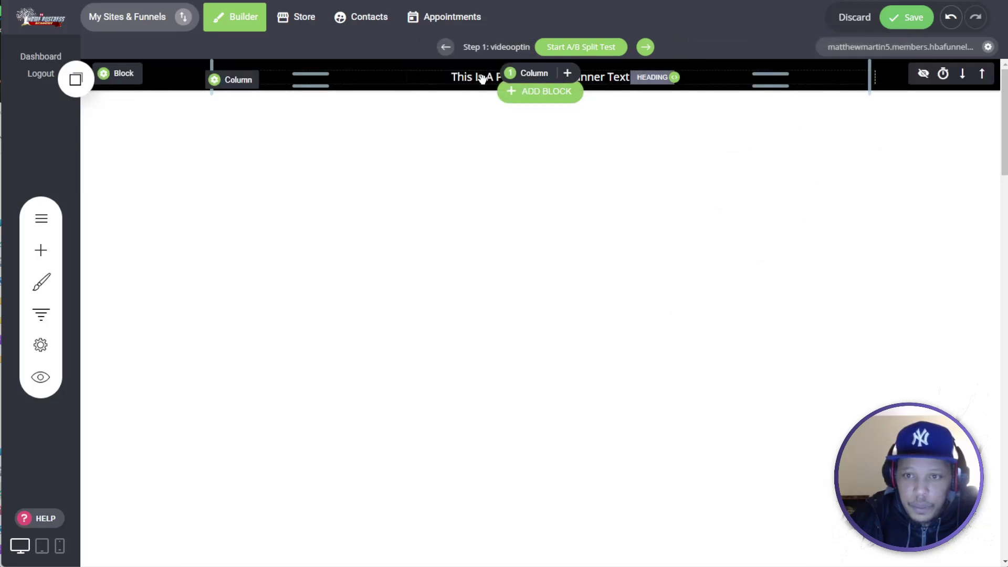
# Widen the padding above the banner heading to make room for its text formatting controls
pyautogui.moveTo(481, 78)
pyautogui.click(435, 78)
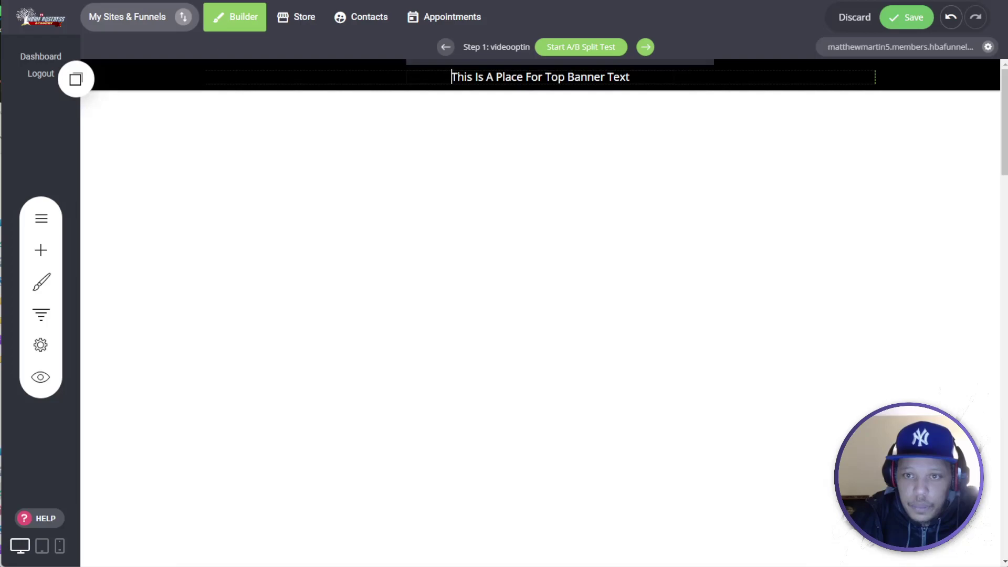
pyautogui.click(392, 71)
pyautogui.moveTo(405, 80); pyautogui.dragTo(469, 181)
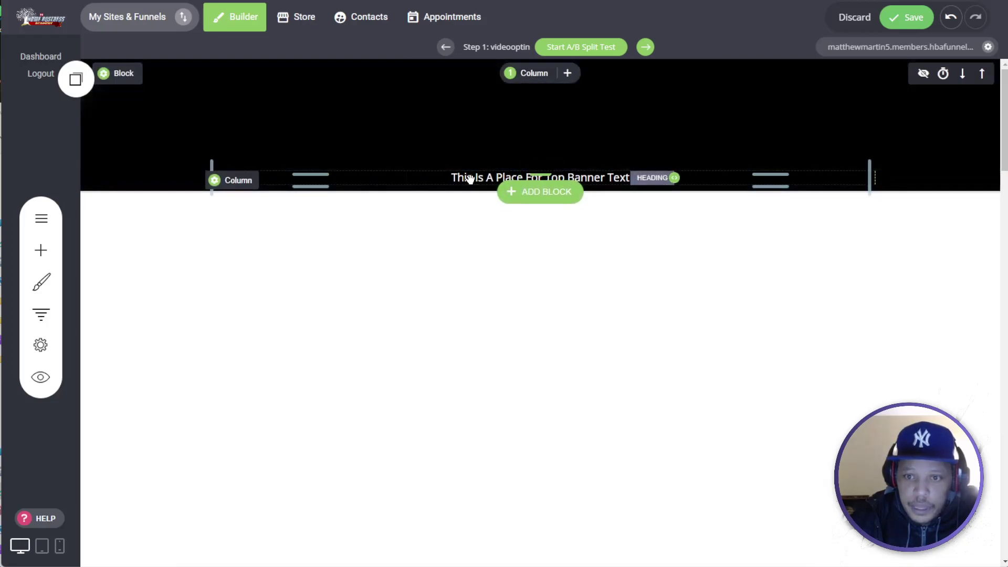
# Make the banner heading text bold and shrink the padding above it
pyautogui.click(468, 179)
pyautogui.tripleClick(473, 178)
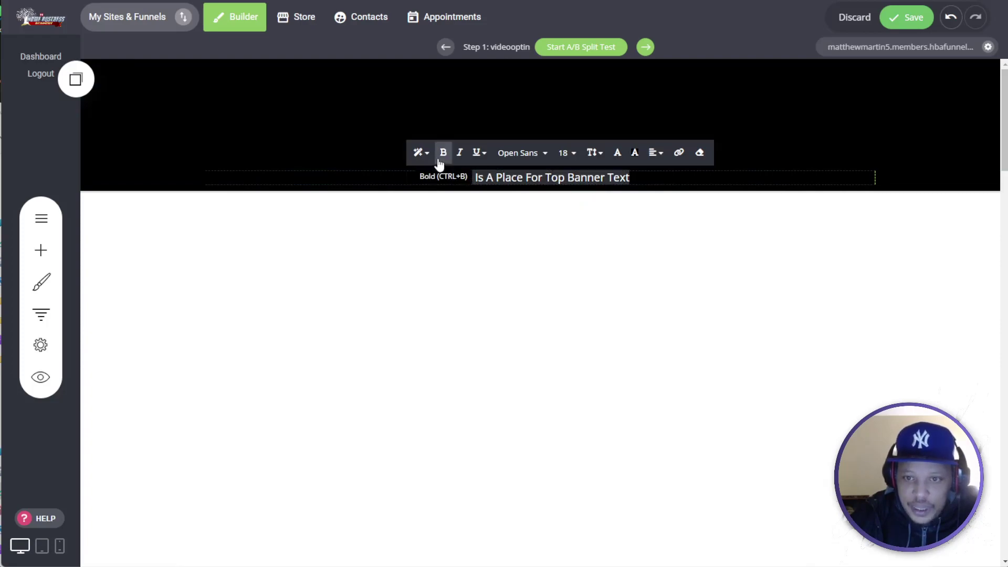
pyautogui.click(444, 160)
pyautogui.click(371, 151)
pyautogui.moveTo(371, 151); pyautogui.dragTo(383, 42)
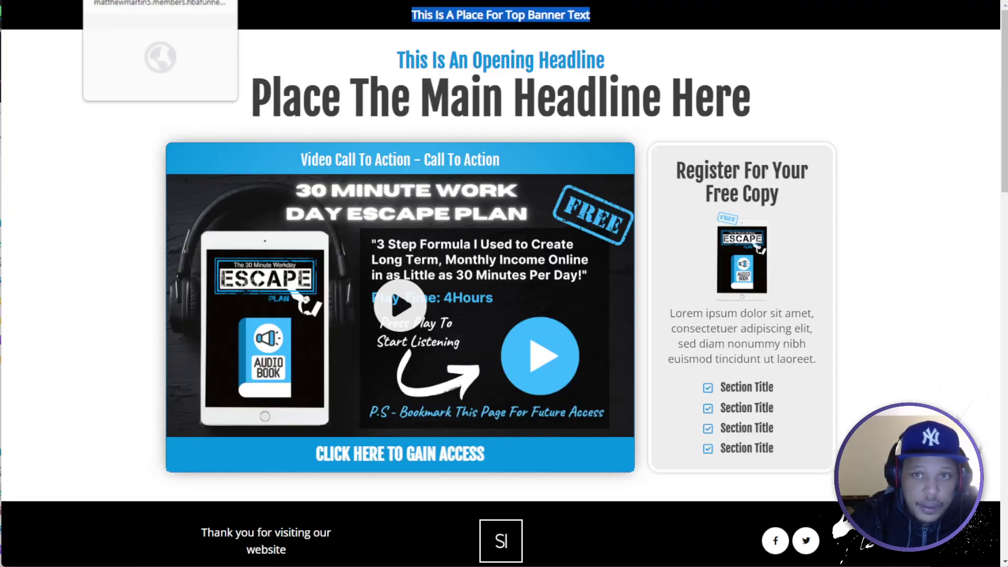
# Return to the funnel builder and add another one-column block directly below the black banner
pyautogui.click(161, 1)
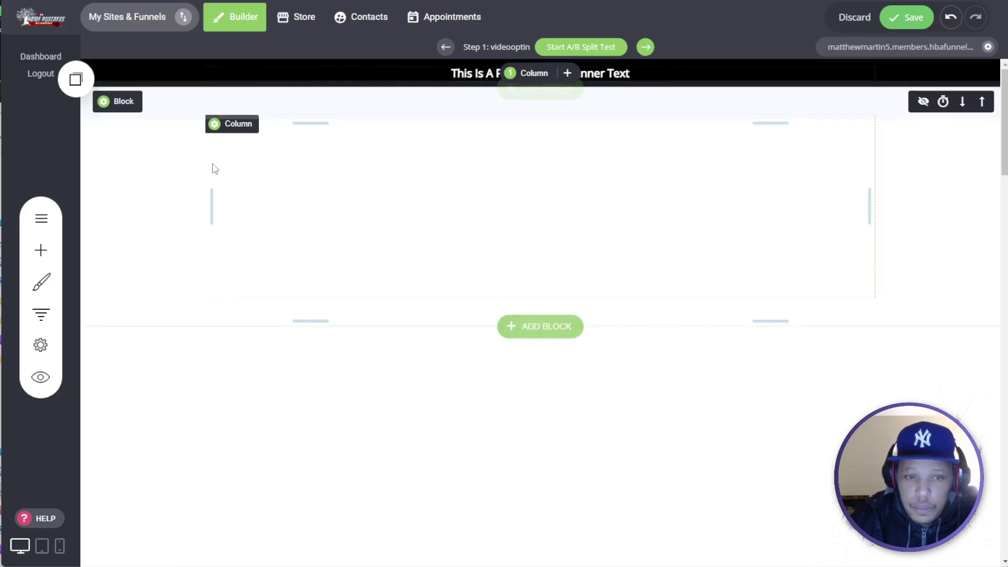
pyautogui.click(42, 251)
pyautogui.moveTo(40, 139); pyautogui.dragTo(513, 99)
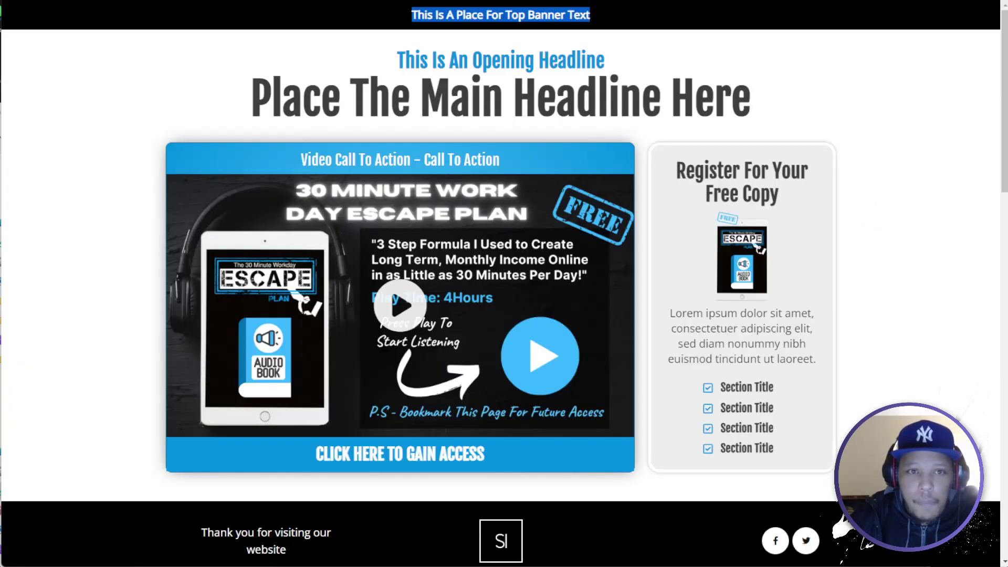
# Copy the "This Is An Opening Headline" text from the live page
pyautogui.tripleClick(450, 66)
pyautogui.rightClick(516, 65)
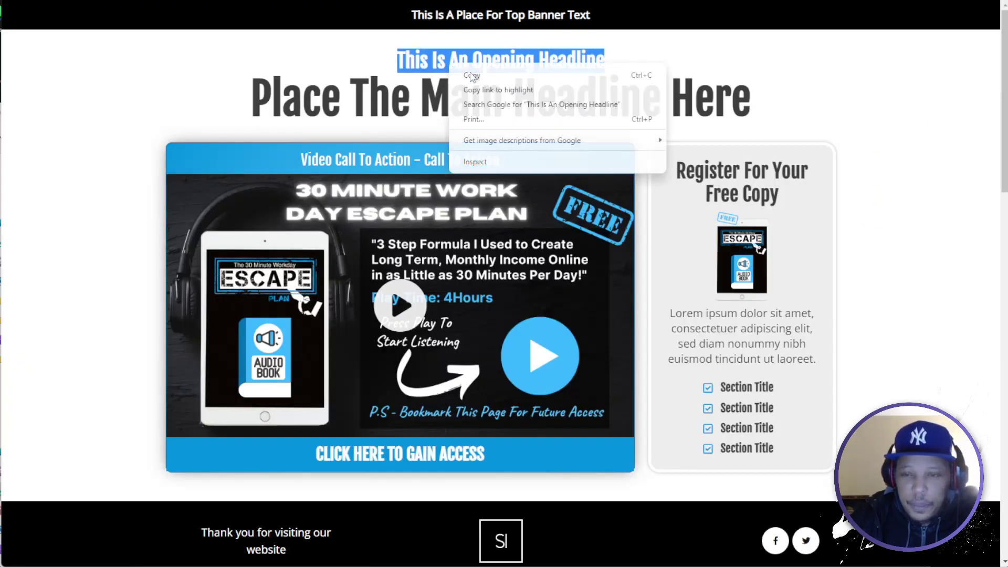
pyautogui.click(525, 74)
# In the builder, add a heading to the block below the banner and replace its text with "This Is An Opening Headline"
pyautogui.hotkey('alt', 'Tab')
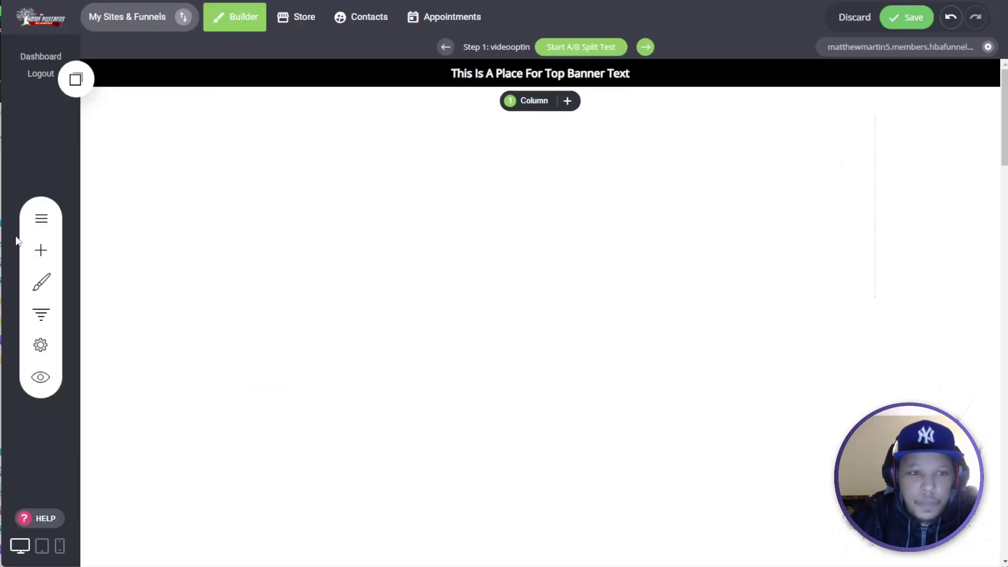
pyautogui.click(41, 250)
pyautogui.moveTo(38, 85); pyautogui.dragTo(511, 148)
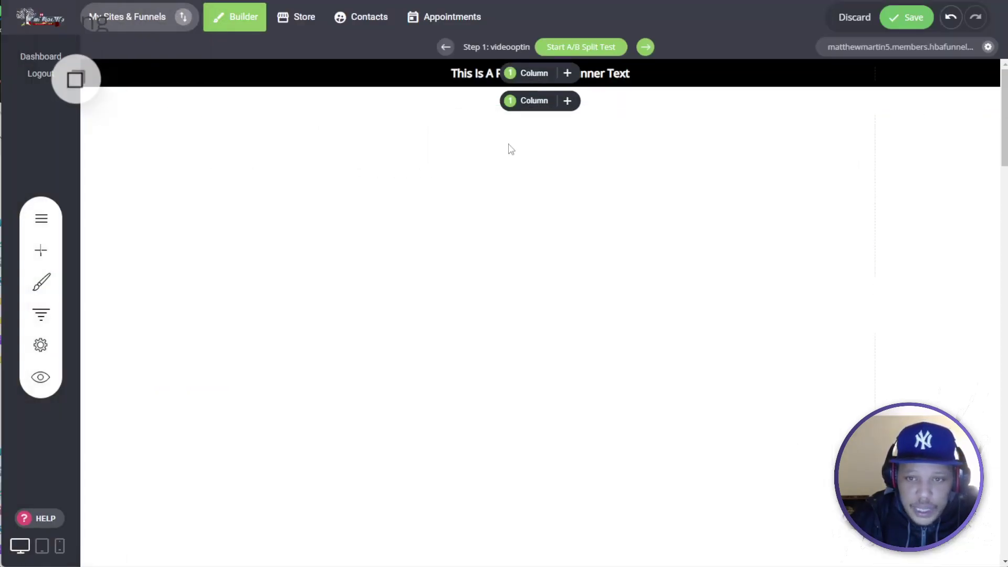
pyautogui.click(307, 132)
pyautogui.doubleClick(307, 133)
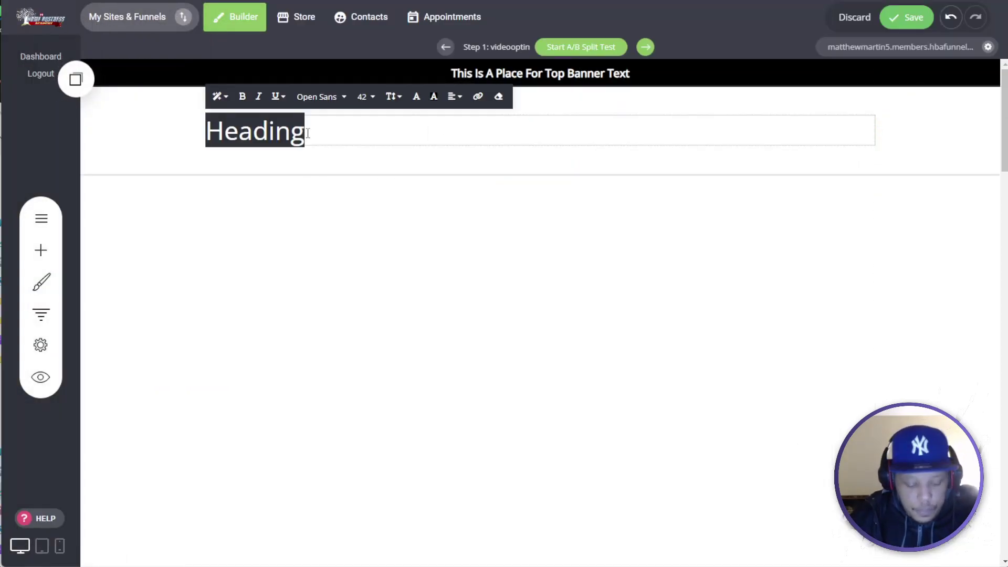
pyautogui.hotkey('ctrl', 'v')
# Replace the heading placeholder with "This Is An Opening Headline" and set its font to Fjalla One
pyautogui.tripleClick(308, 133)
pyautogui.click(319, 109)
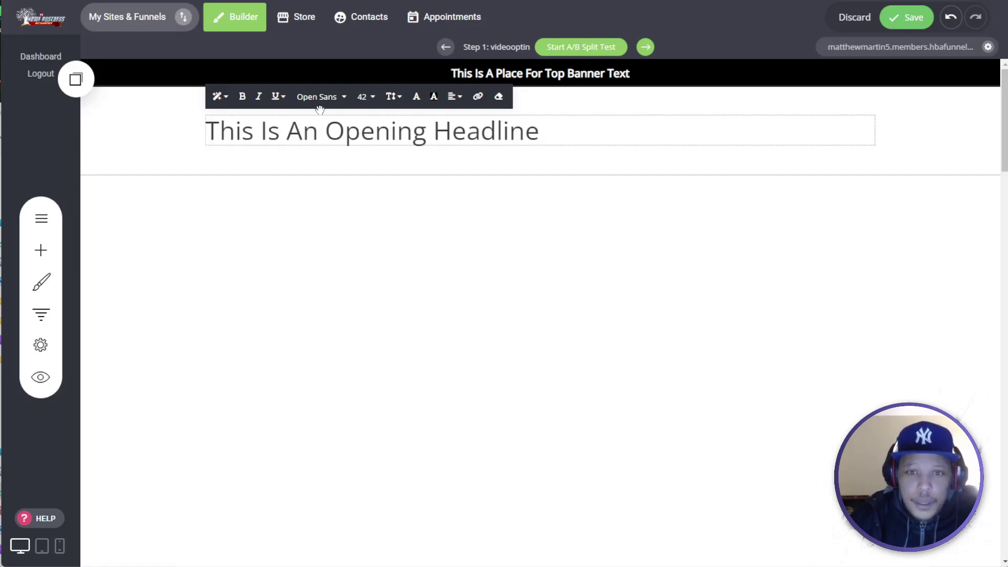
pyautogui.tripleClick(318, 132)
pyautogui.click(321, 109)
pyautogui.tripleClick(313, 138)
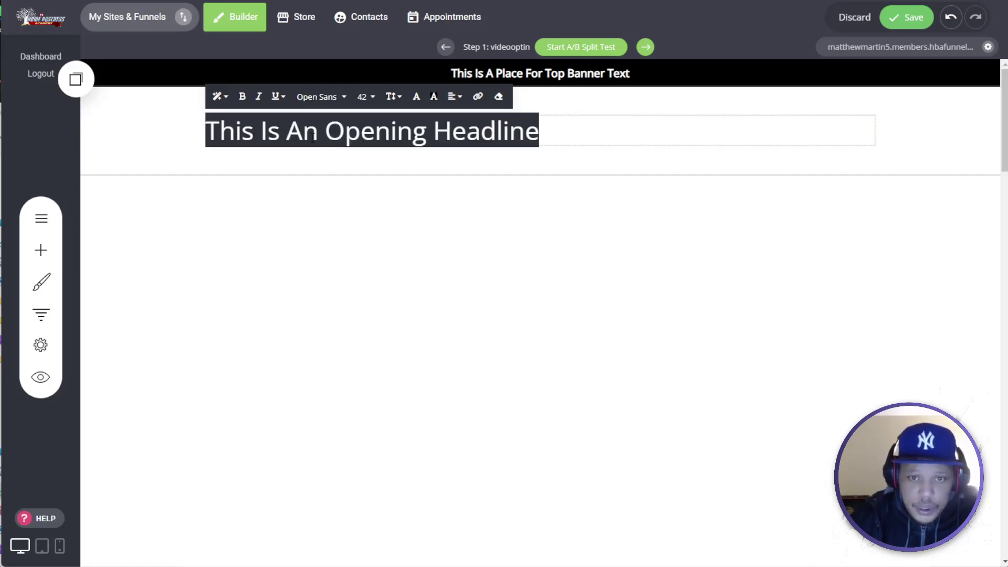
pyautogui.click(321, 113)
pyautogui.click(336, 164)
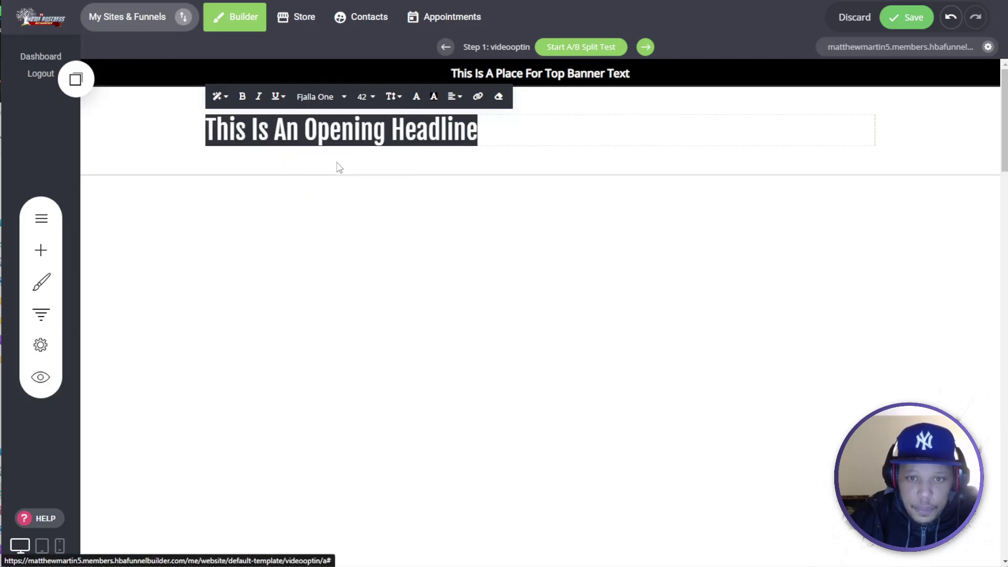
# Copy the selected color's hex code 0592e0 from the Eye Dropper extension
pyautogui.click(815, 1)
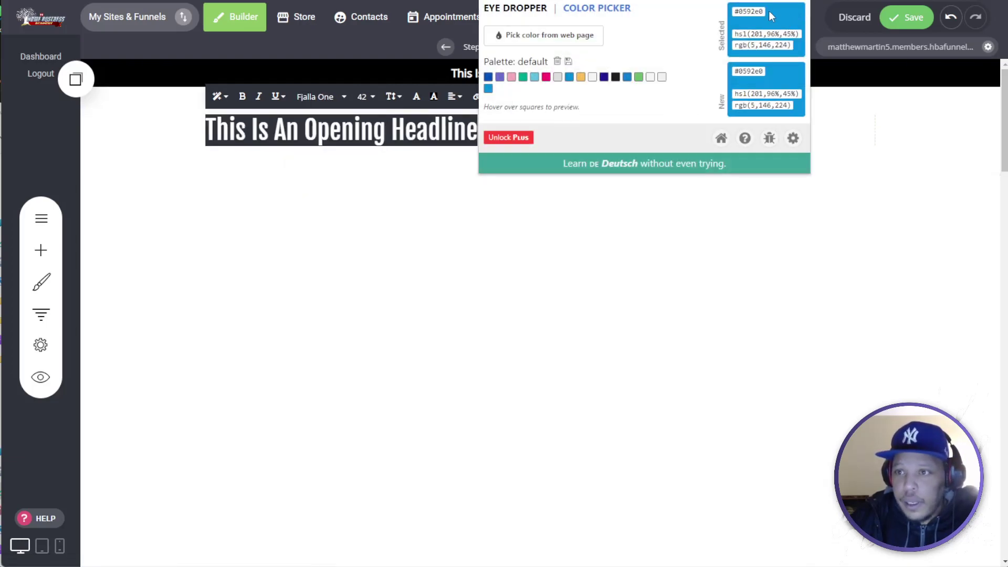
pyautogui.rightClick(753, 10)
pyautogui.click(780, 21)
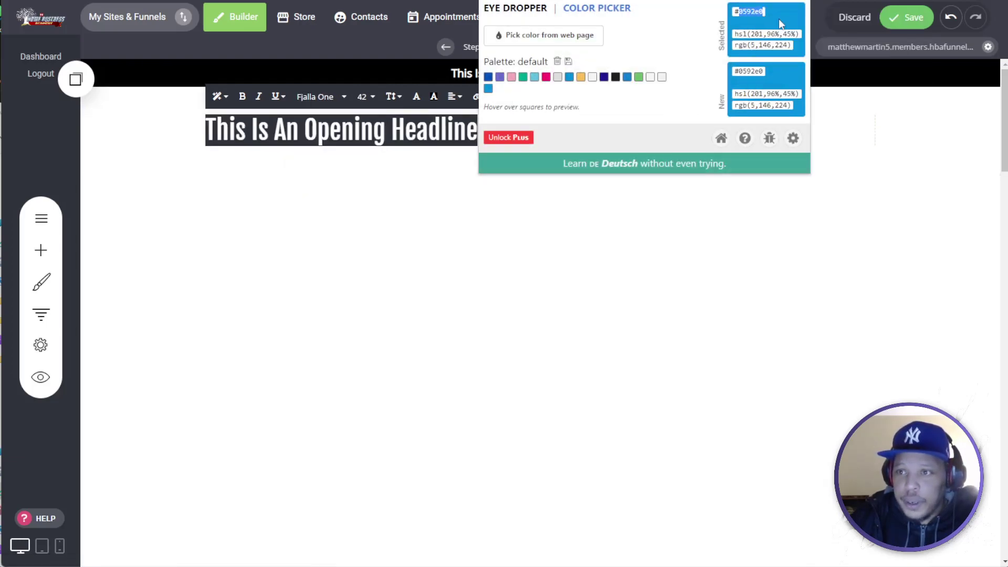
pyautogui.rightClick(749, 15)
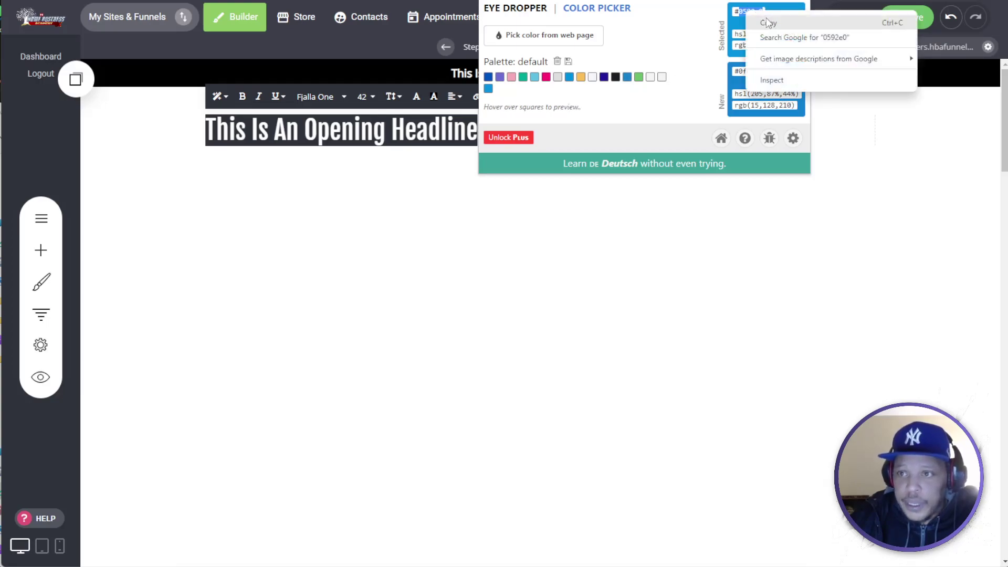
pyautogui.click(768, 22)
# Set the opening headline's text color to 0592E0 and apply the Header 3 style
pyautogui.click(423, 102)
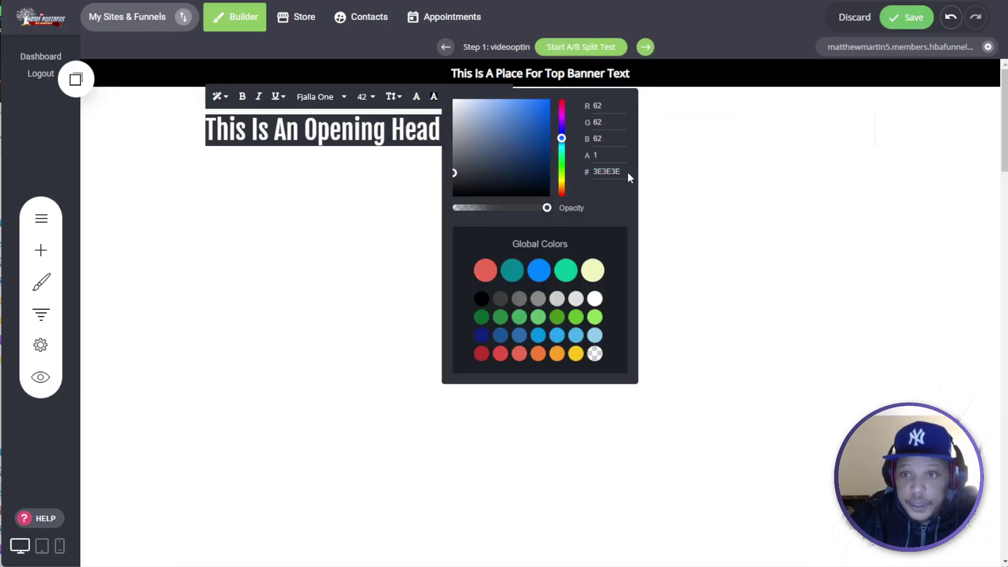
pyautogui.click(609, 173)
pyautogui.rightClick(606, 176)
pyautogui.click(625, 231)
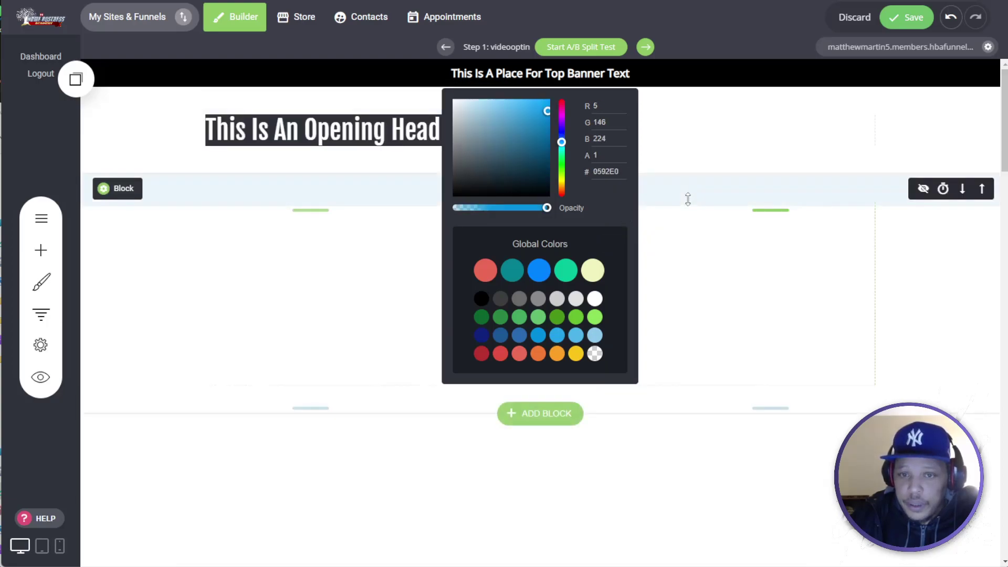
pyautogui.click(687, 199)
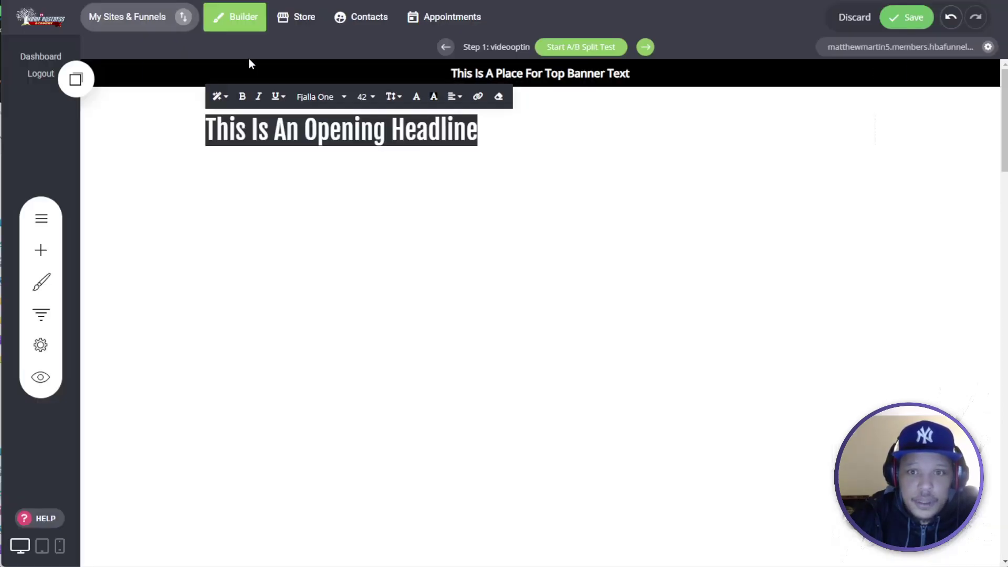
pyautogui.click(219, 96)
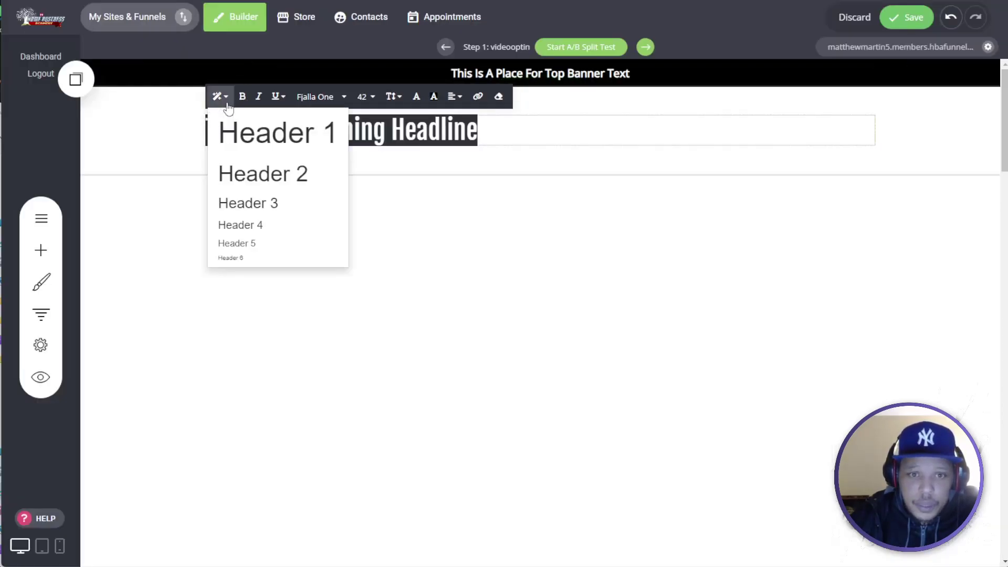
pyautogui.click(259, 205)
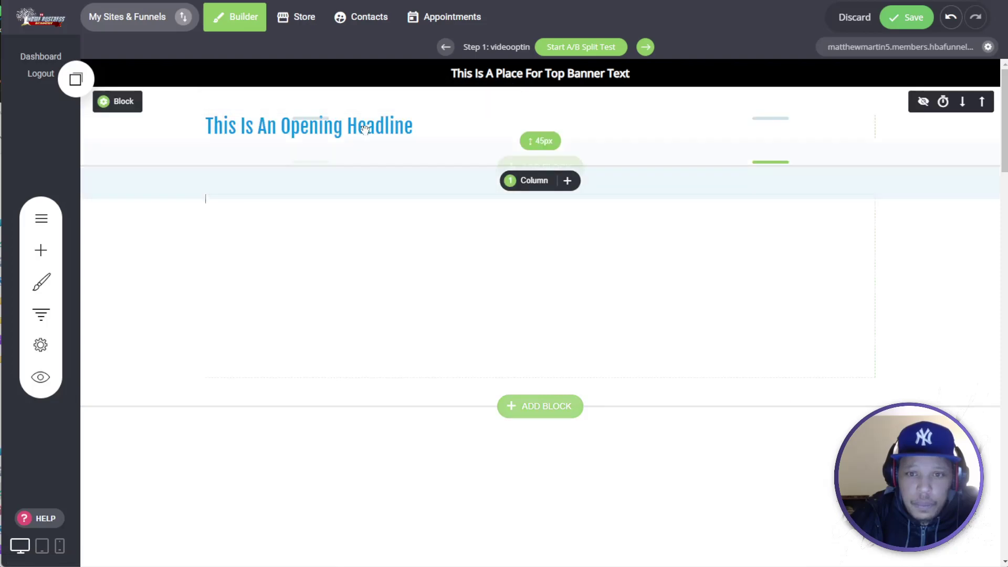
# Center the opening headline and shrink the padding above it
pyautogui.click(452, 96)
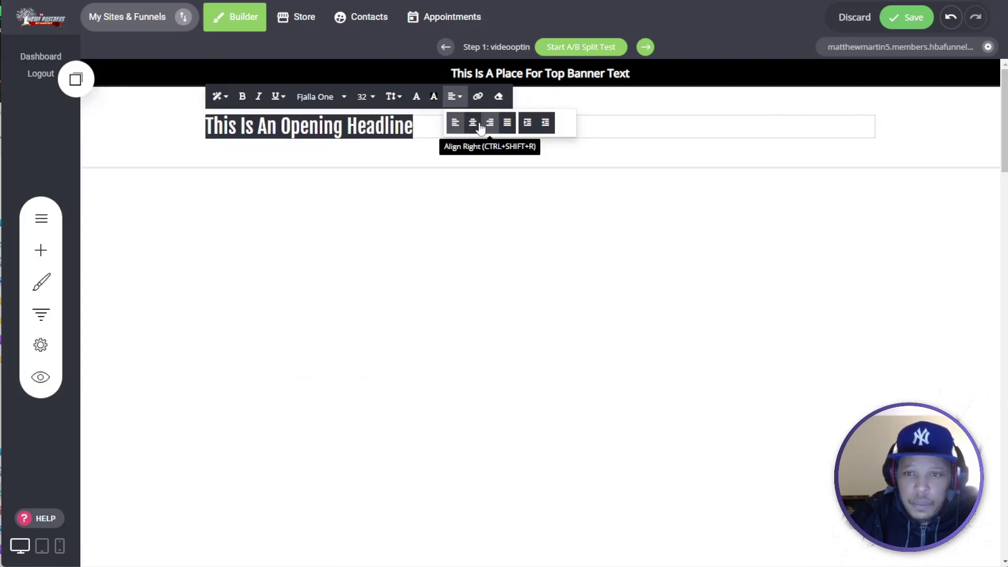
pyautogui.click(484, 120)
pyautogui.click(483, 173)
pyautogui.moveTo(581, 108); pyautogui.dragTo(570, 100)
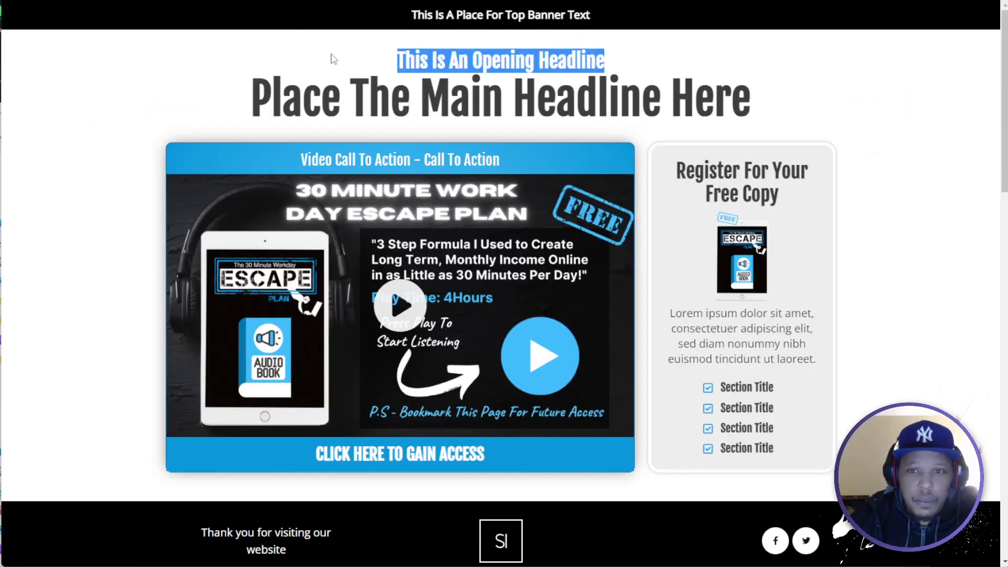
# Copy the "Place The Main Headline Here" text from the live page
pyautogui.click(342, 79)
pyautogui.tripleClick(341, 78)
pyautogui.rightClick(340, 78)
pyautogui.click(364, 84)
pyautogui.press('BackSpace')
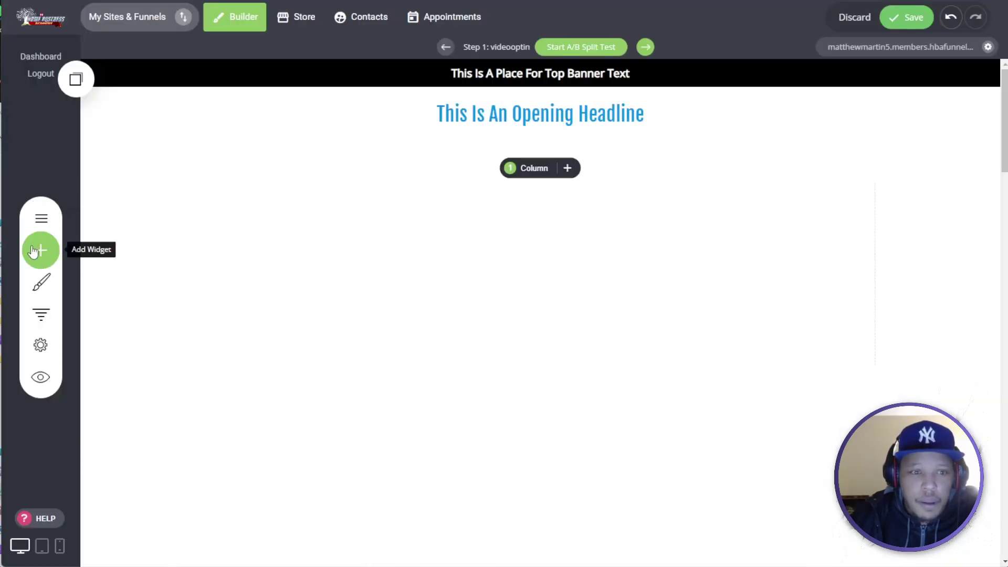
# In the builder, add a heading below the opening headline and replace its text with "Place The Main Headline Here"
pyautogui.click(41, 250)
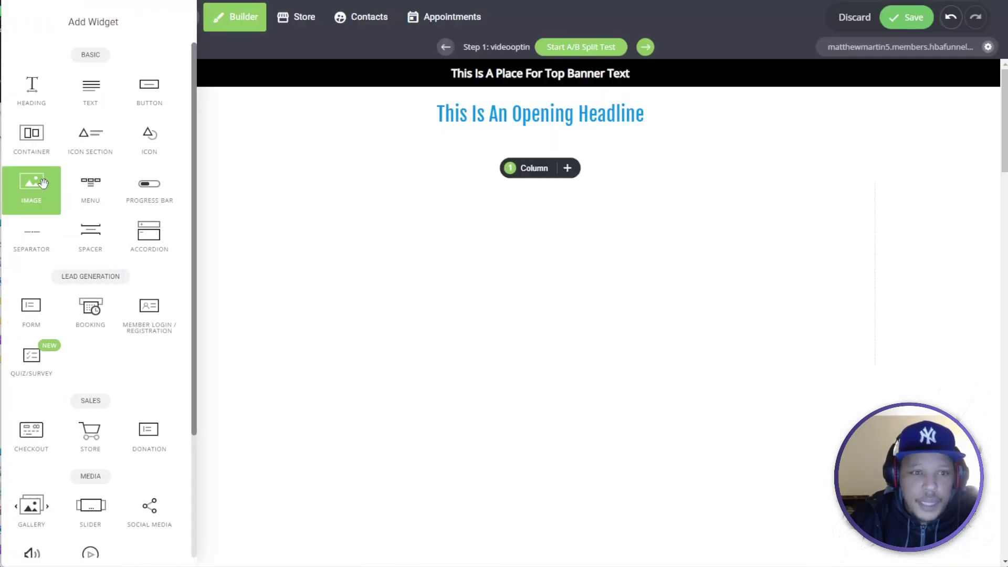
pyautogui.moveTo(27, 87); pyautogui.dragTo(468, 158)
pyautogui.click(310, 142)
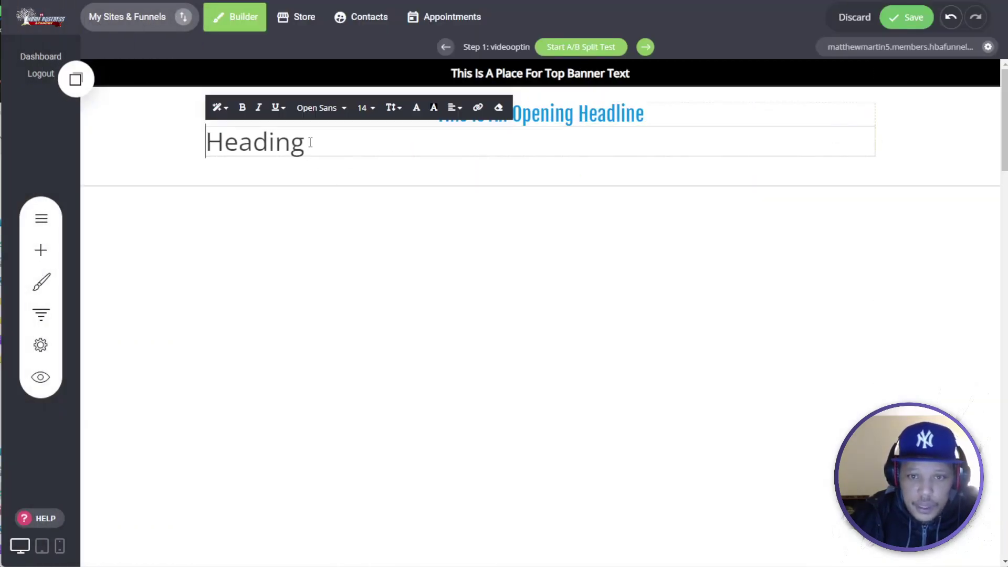
pyautogui.doubleClick(274, 151)
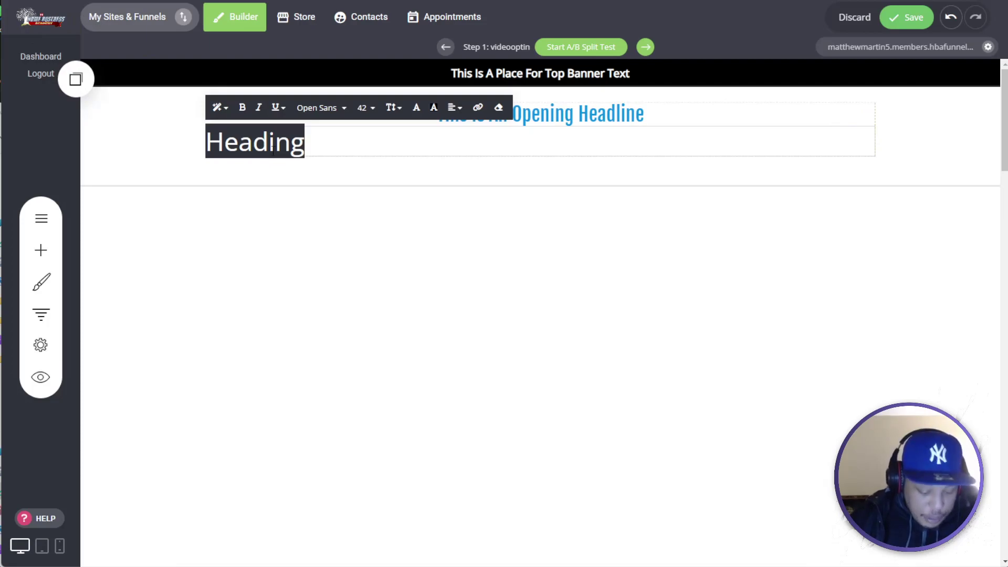
pyautogui.hotkey('ctrl', 'v')
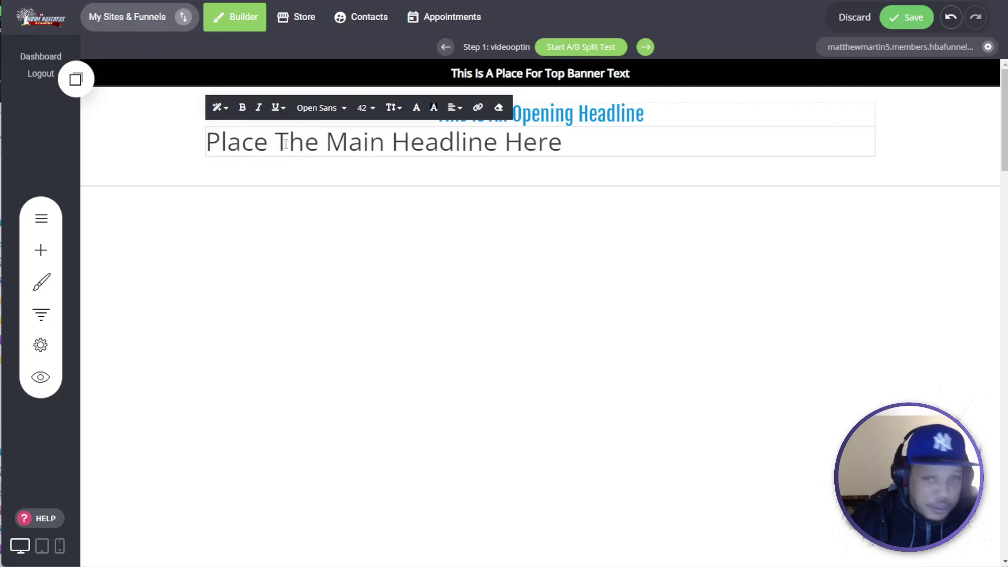
# Set the main headline's font to Fjalla One and center it
pyautogui.tripleClick(285, 145)
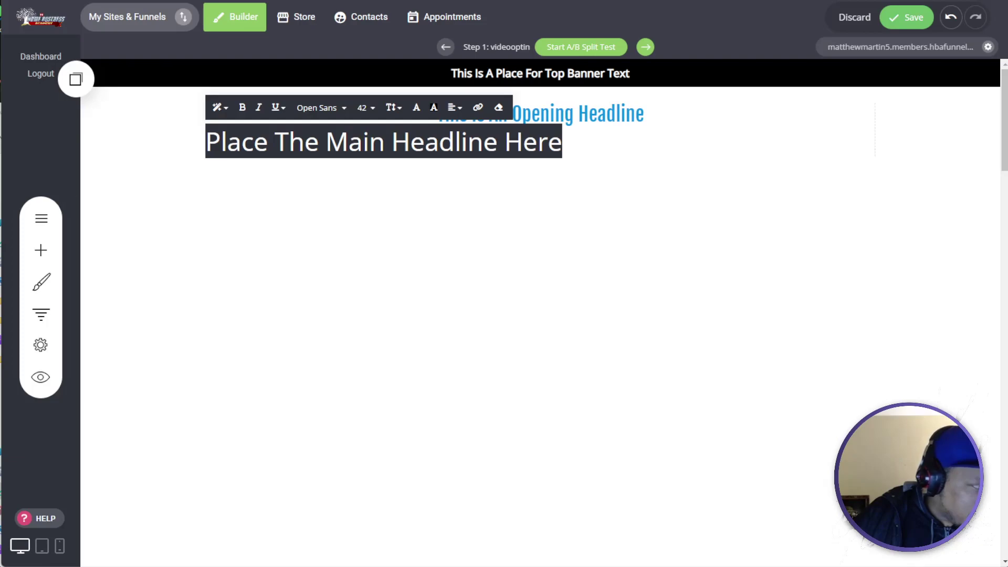
pyautogui.click(321, 108)
pyautogui.click(329, 178)
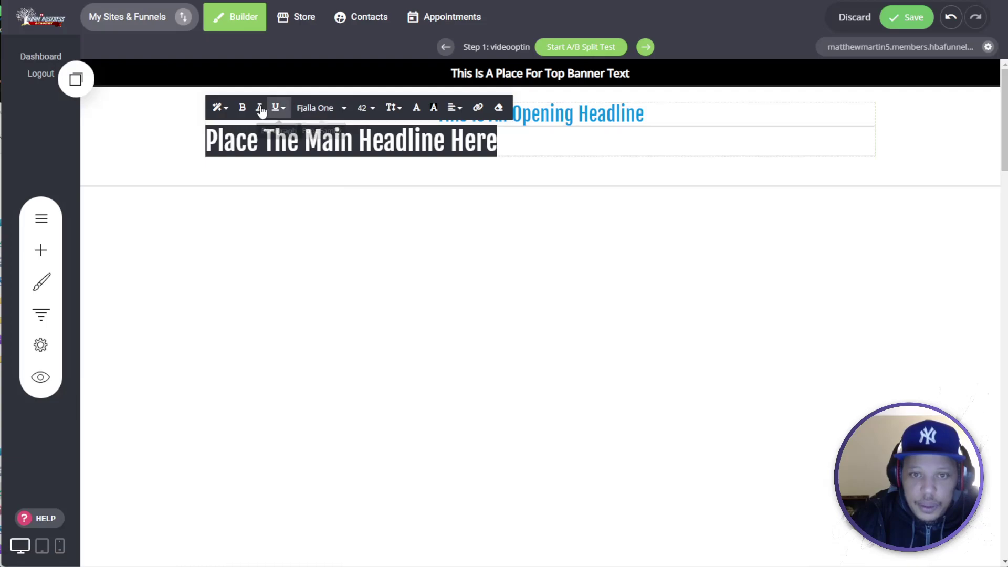
pyautogui.click(452, 108)
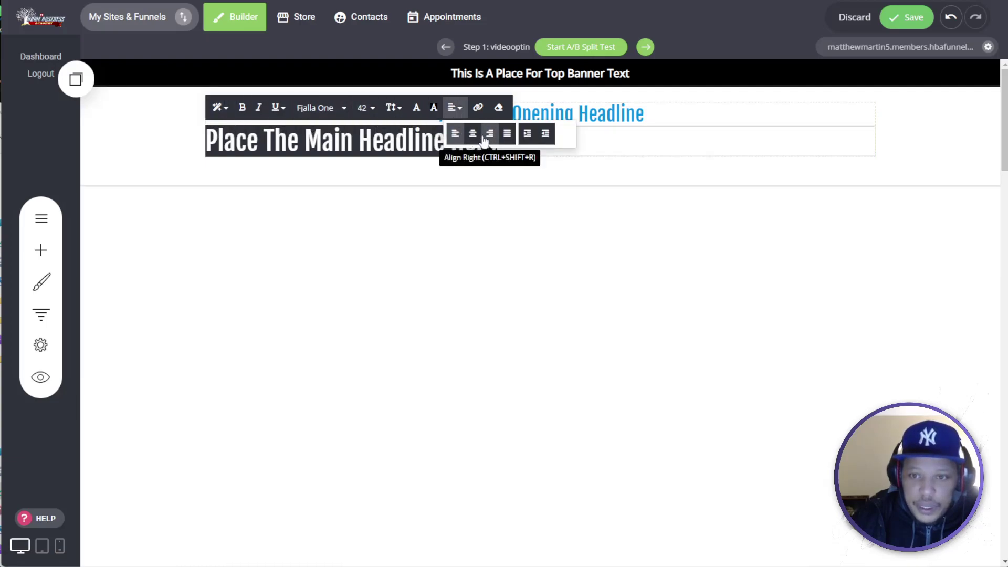
pyautogui.click(452, 108)
pyautogui.click(453, 108)
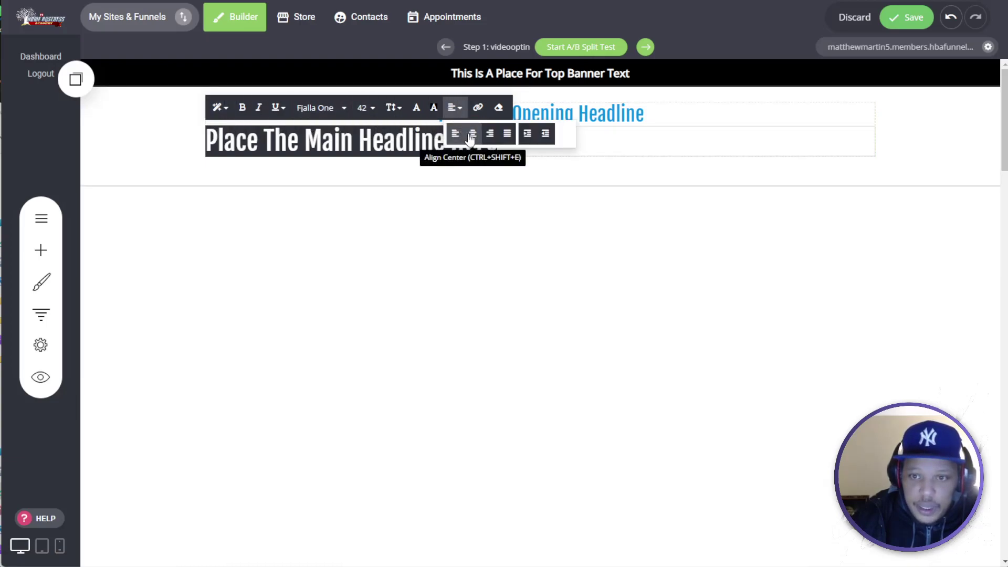
pyautogui.click(462, 133)
# Apply the Header 1 style to the main headline and make it bold
pyautogui.click(218, 107)
pyautogui.click(238, 141)
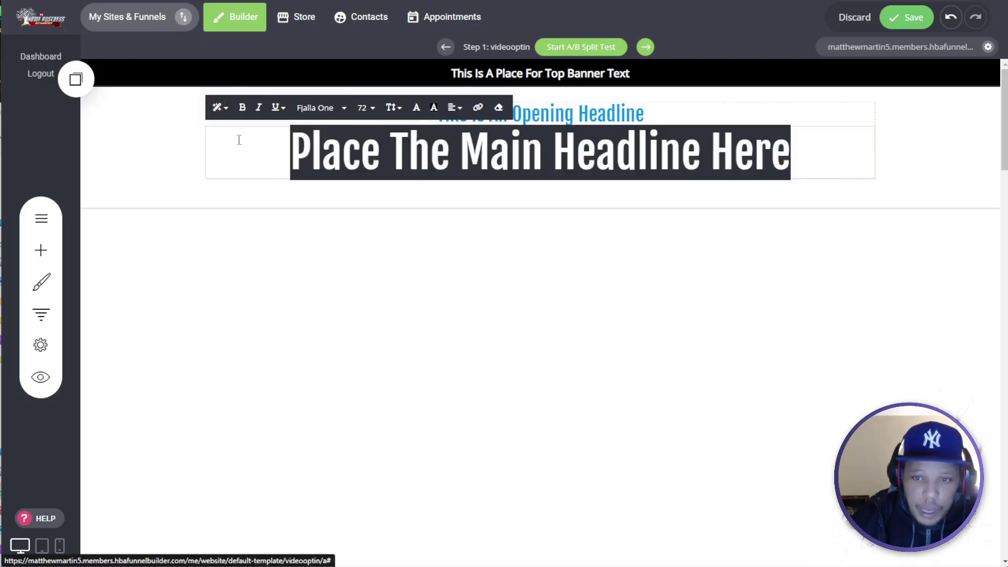
pyautogui.click(370, 232)
pyautogui.click(357, 152)
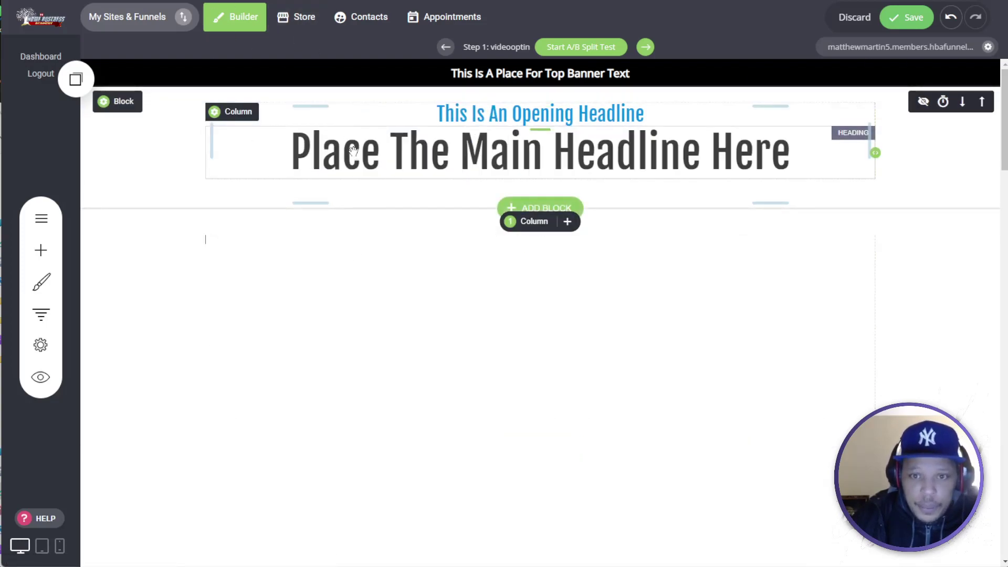
pyautogui.tripleClick(357, 153)
pyautogui.click(242, 108)
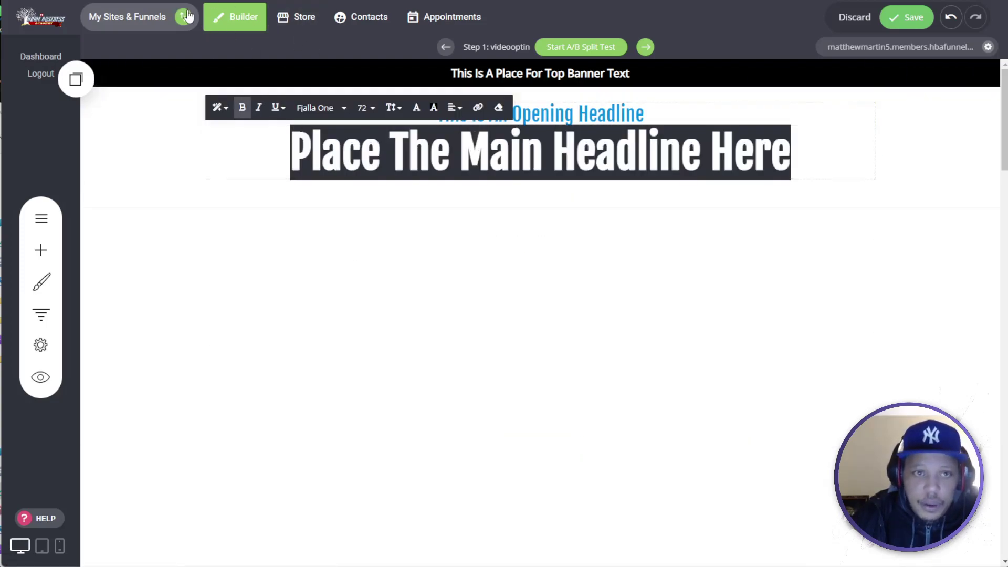
# Inspect the main headline's font details on the live page with WhatFont and return to the builder
pyautogui.click(429, 1)
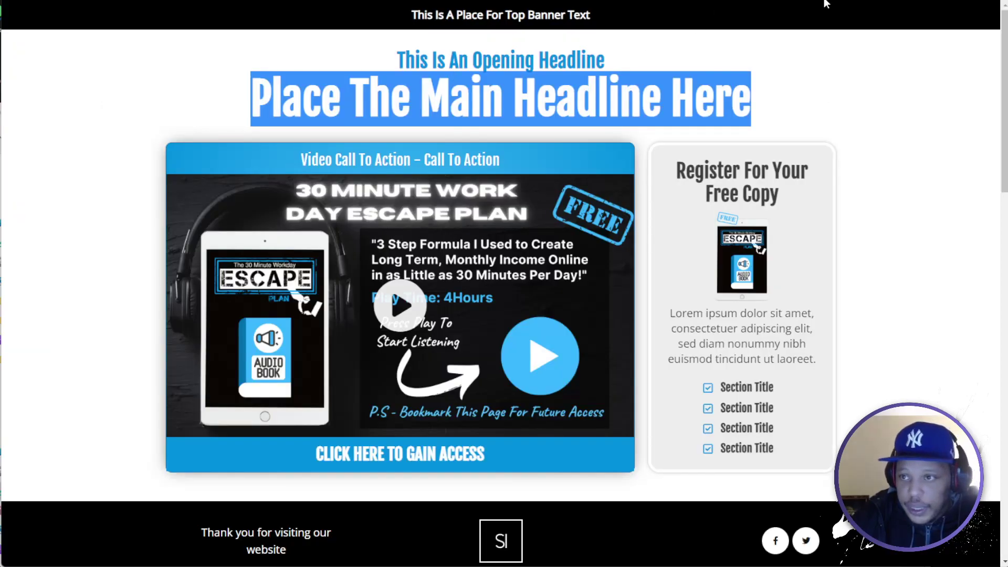
pyautogui.click(546, 96)
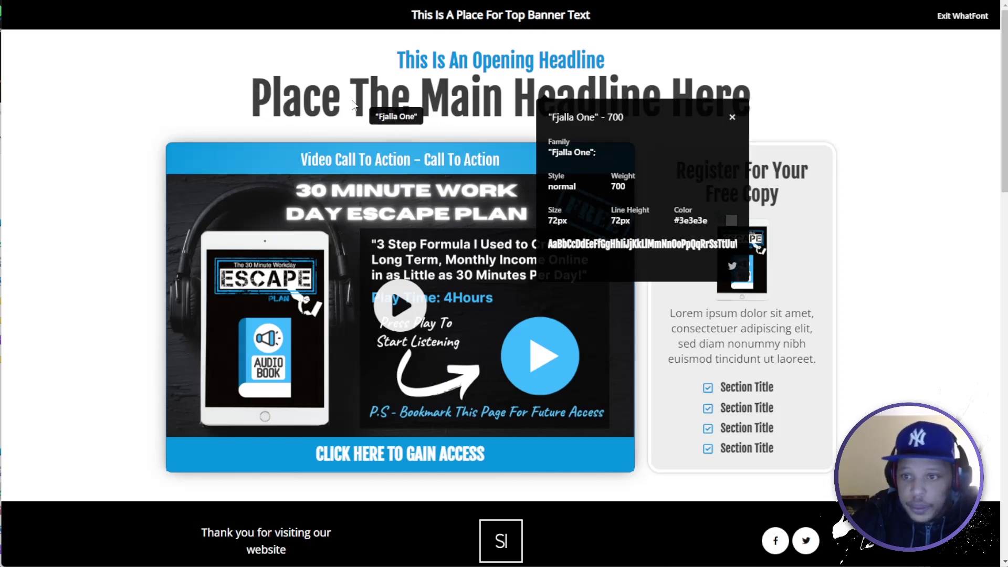
pyautogui.click(171, 4)
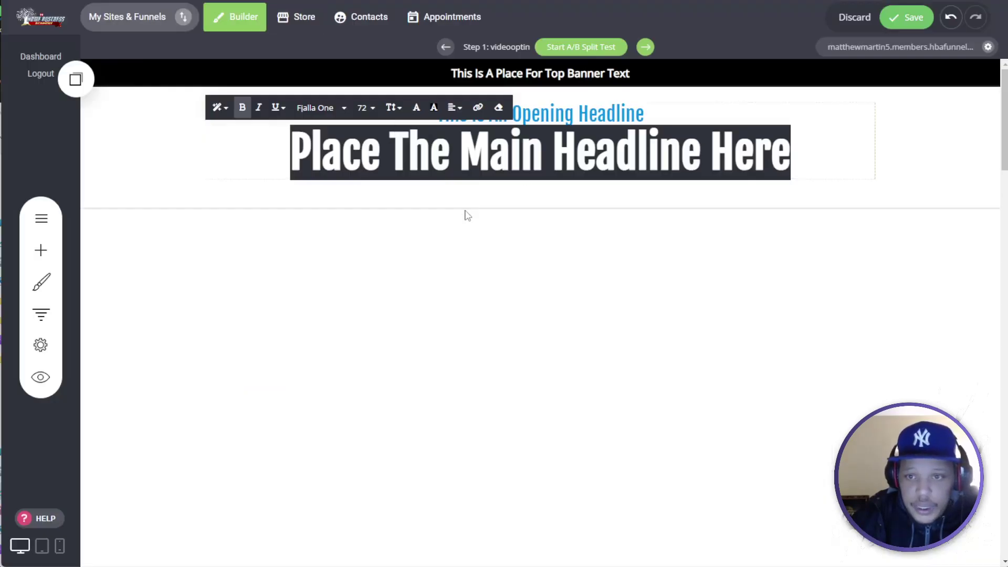
# Add a one-column row beneath the main headline and place a spacer in it
pyautogui.click(567, 101)
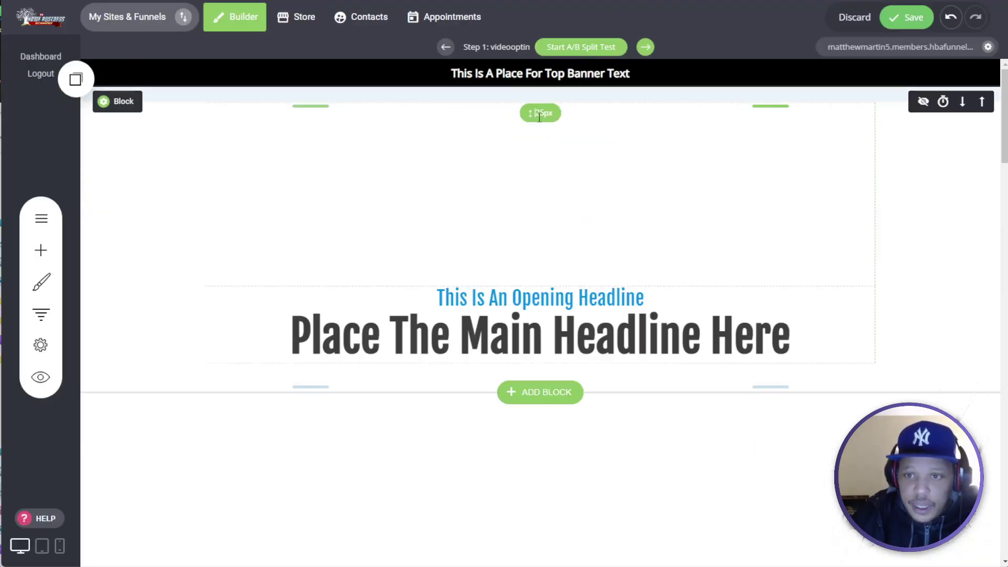
pyautogui.click(580, 101)
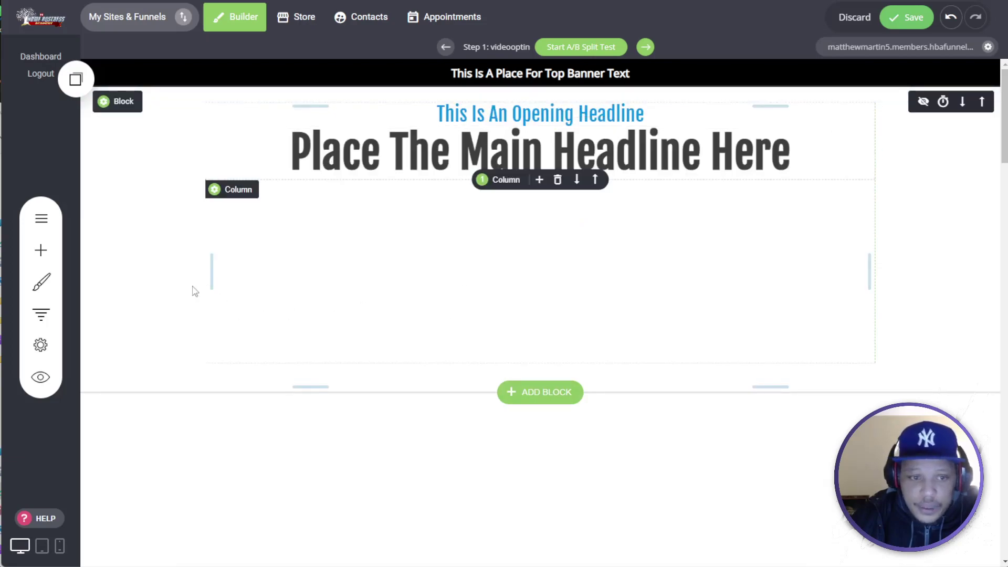
pyautogui.click(40, 250)
pyautogui.moveTo(96, 231); pyautogui.dragTo(466, 238)
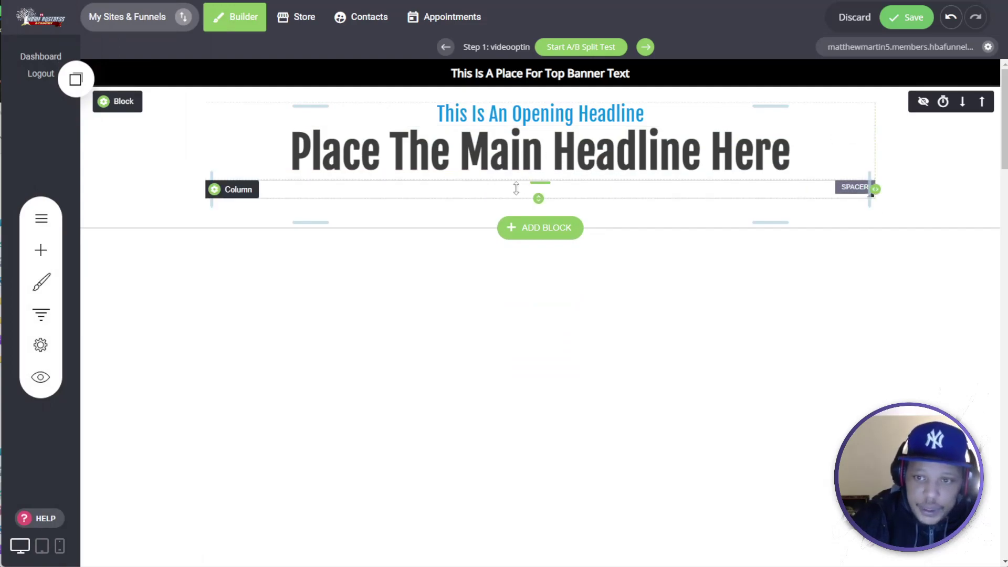
# Add another column row, move it below the spacer, and choose a column layout for it
pyautogui.click(542, 185)
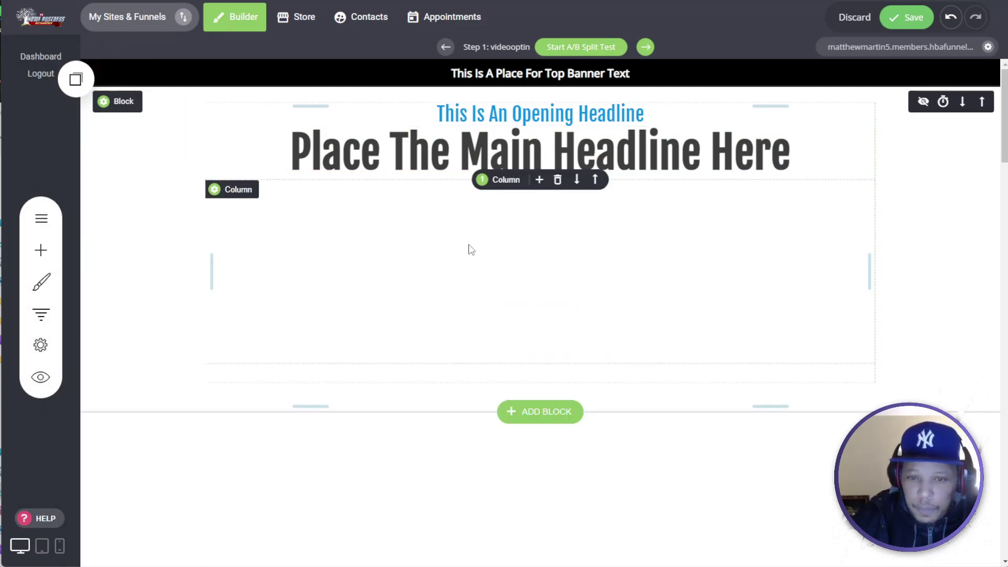
pyautogui.click(577, 179)
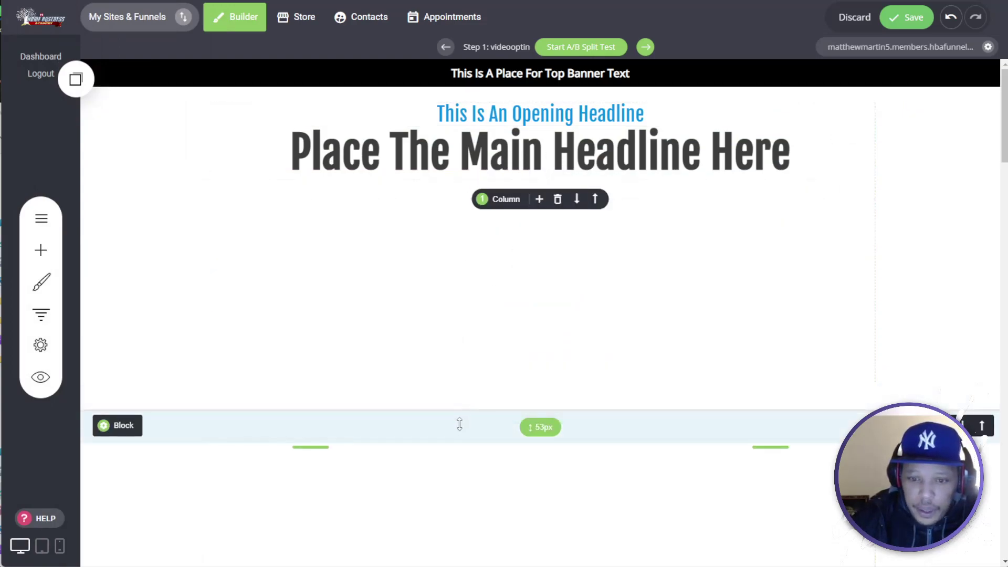
pyautogui.click(500, 199)
pyautogui.click(549, 258)
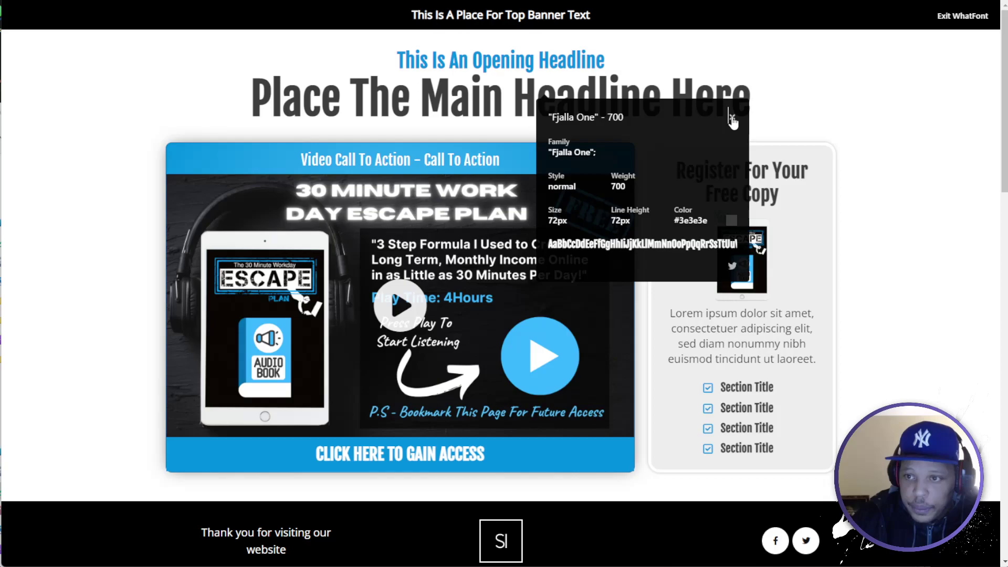
# Close the font details on the live page, return to the builder, and widen the three-column row's first column, narrowing the middle one
pyautogui.click(732, 118)
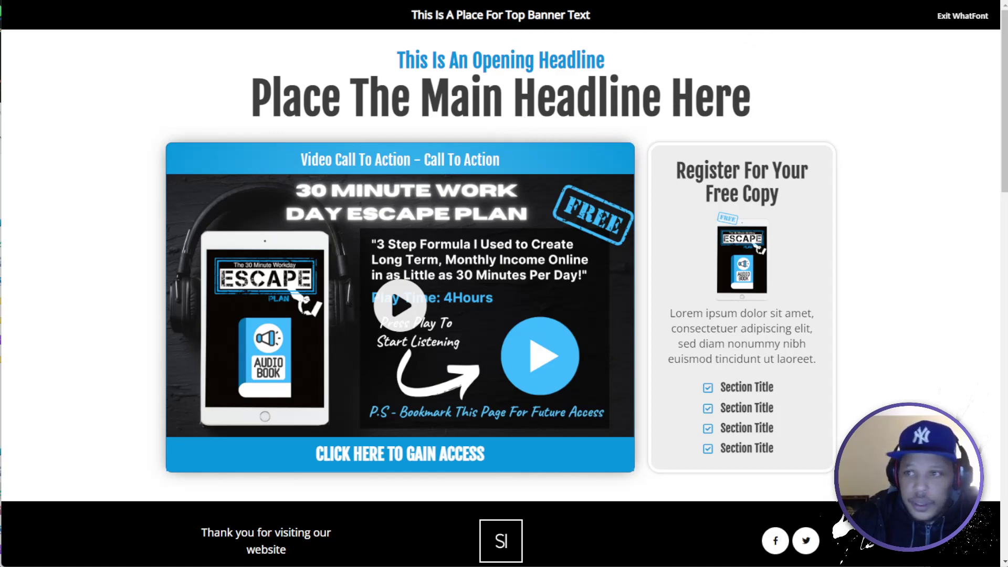
pyautogui.click(811, 3)
pyautogui.rightClick(752, 10)
pyautogui.click(746, 18)
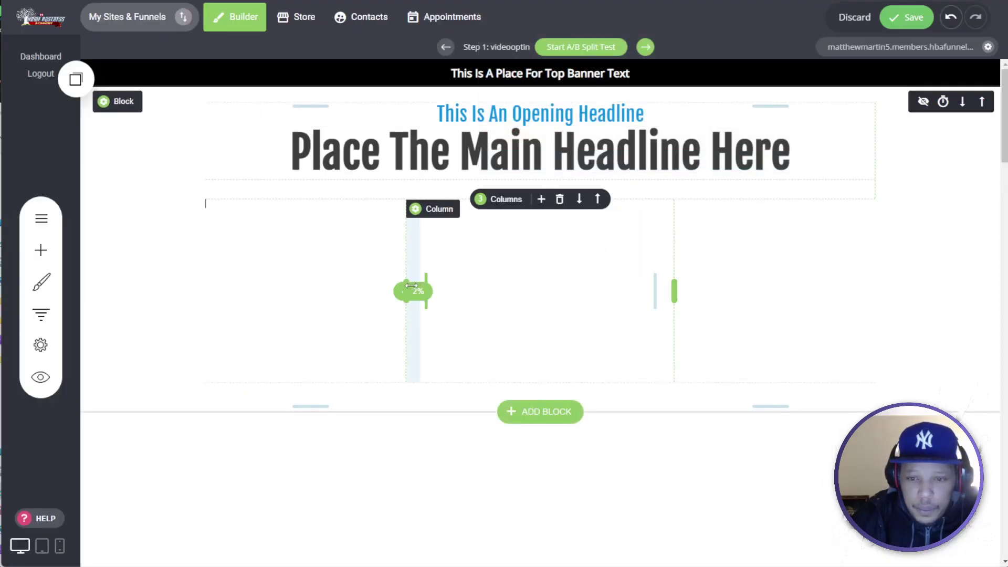
pyautogui.moveTo(406, 291); pyautogui.dragTo(473, 283)
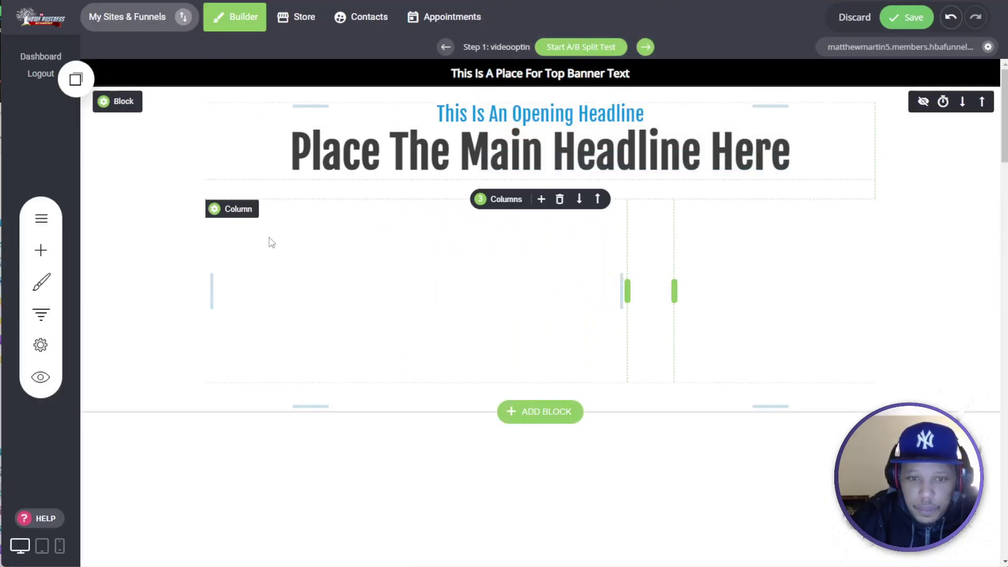
# Add a gradient background to the widened first column and paste the copied blue as its end color
pyautogui.click(239, 216)
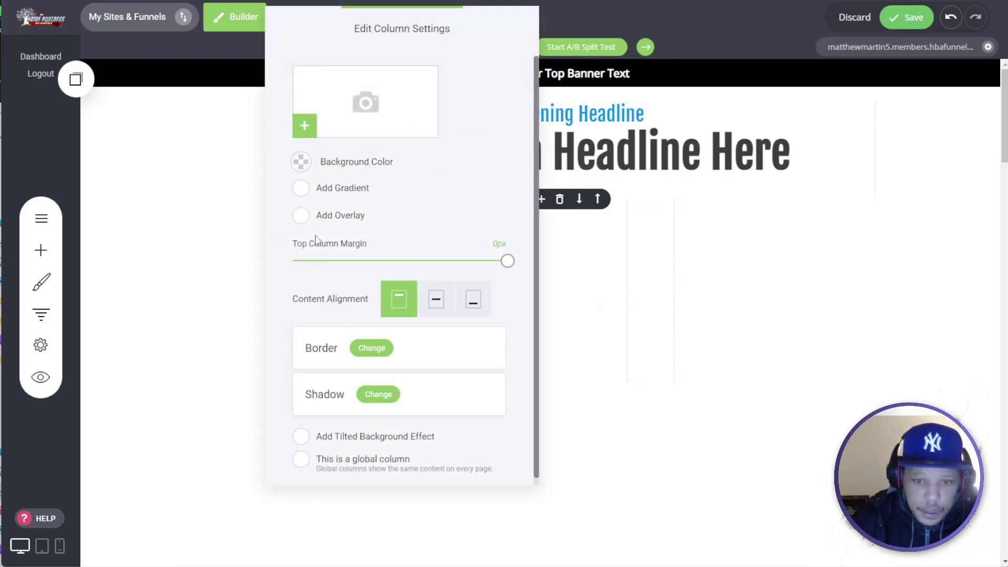
pyautogui.click(300, 189)
pyautogui.click(410, 231)
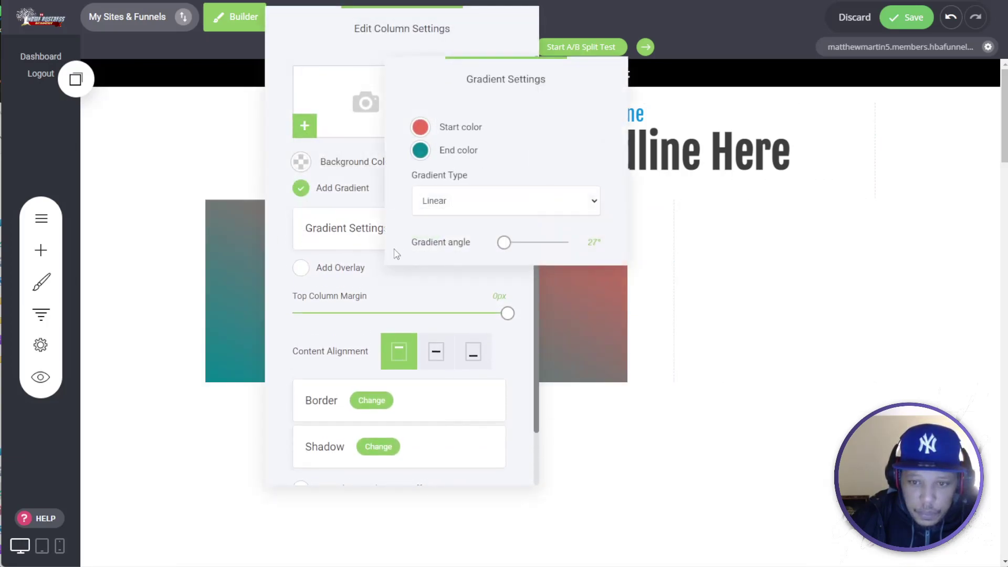
pyautogui.click(420, 151)
pyautogui.rightClick(567, 243)
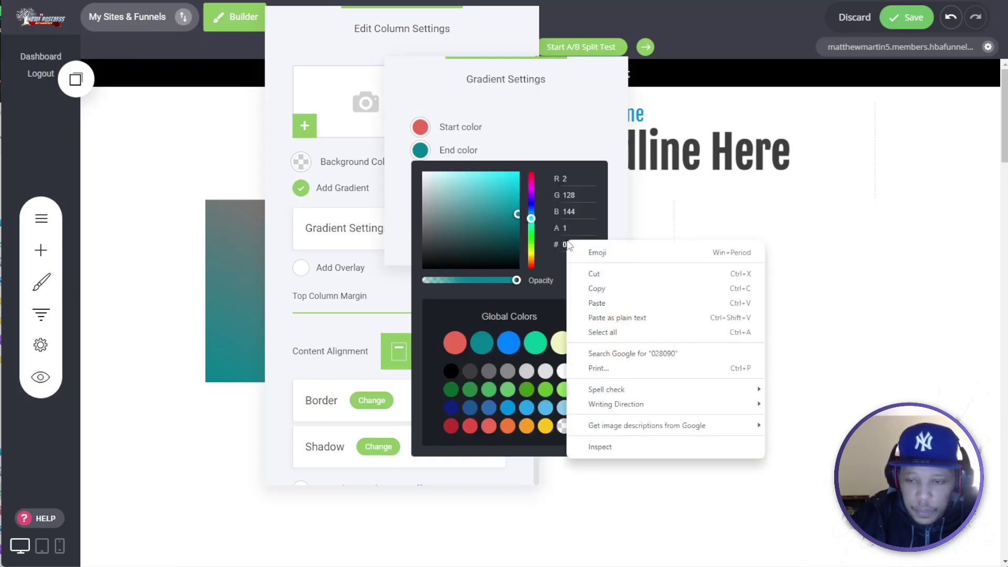
pyautogui.click(578, 302)
pyautogui.click(550, 128)
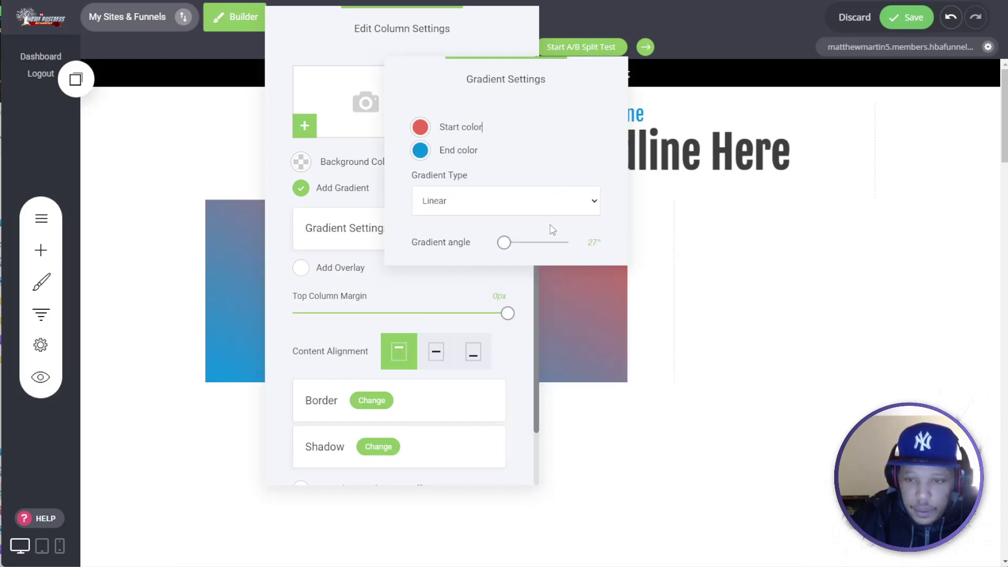
# Make the column's gradient Radial and set its start color to the lighter blue #4CBFFF
pyautogui.click(559, 209)
pyautogui.click(540, 230)
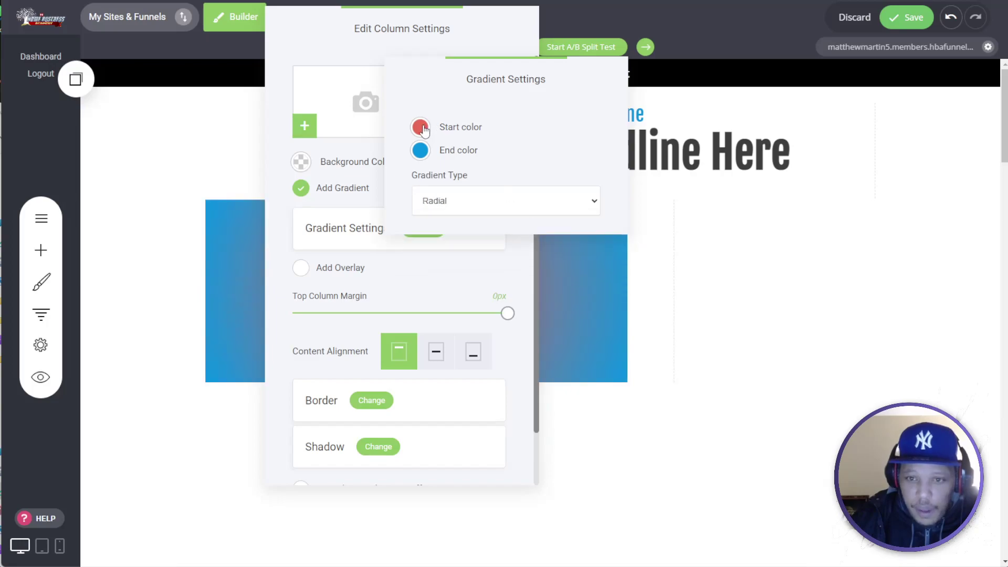
pyautogui.click(420, 127)
pyautogui.rightClick(574, 221)
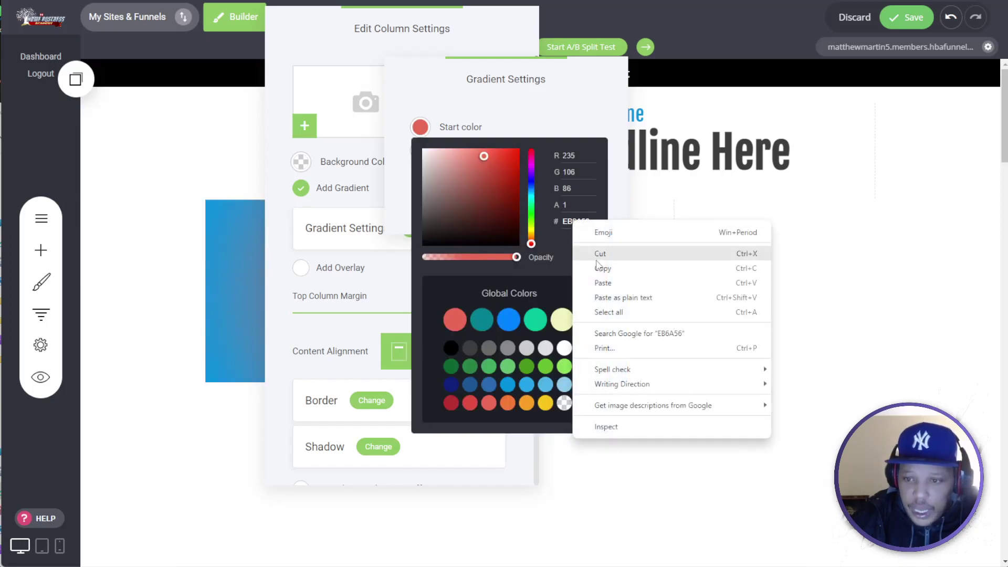
pyautogui.click(599, 279)
pyautogui.moveTo(504, 153); pyautogui.dragTo(492, 147)
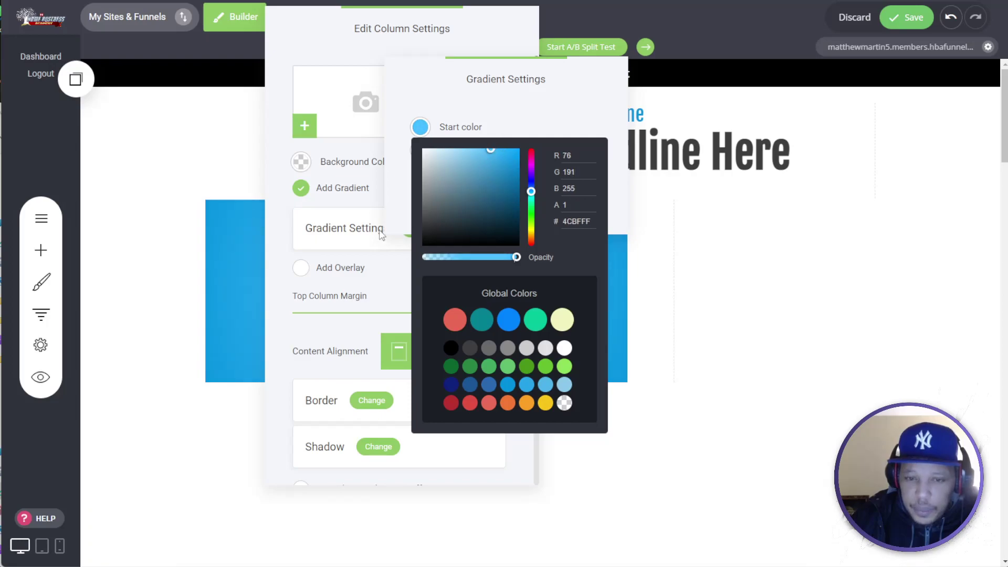
pyautogui.click(219, 246)
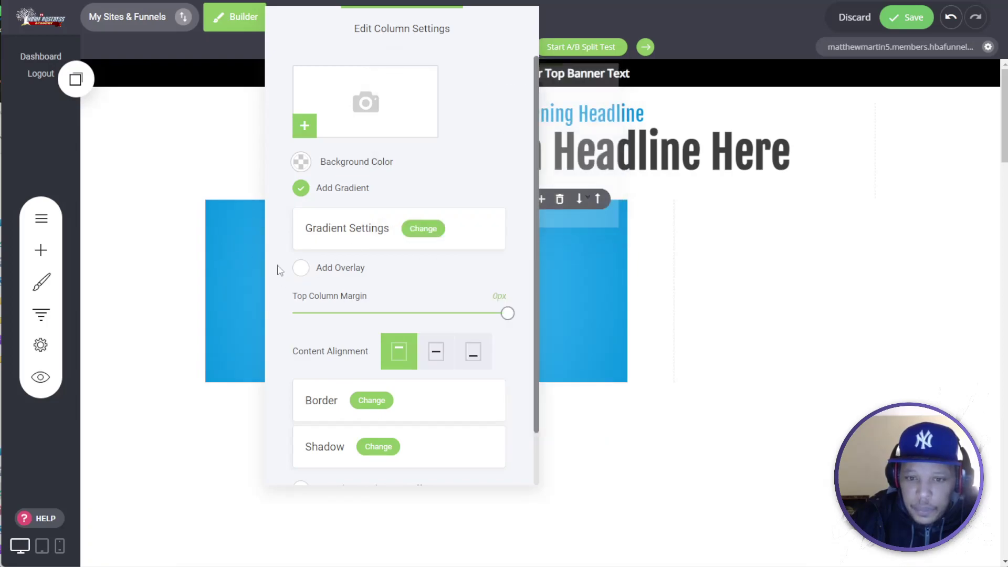
# Give the blue column a 15px border radius and a black outer shadow at full opacity
pyautogui.click(370, 401)
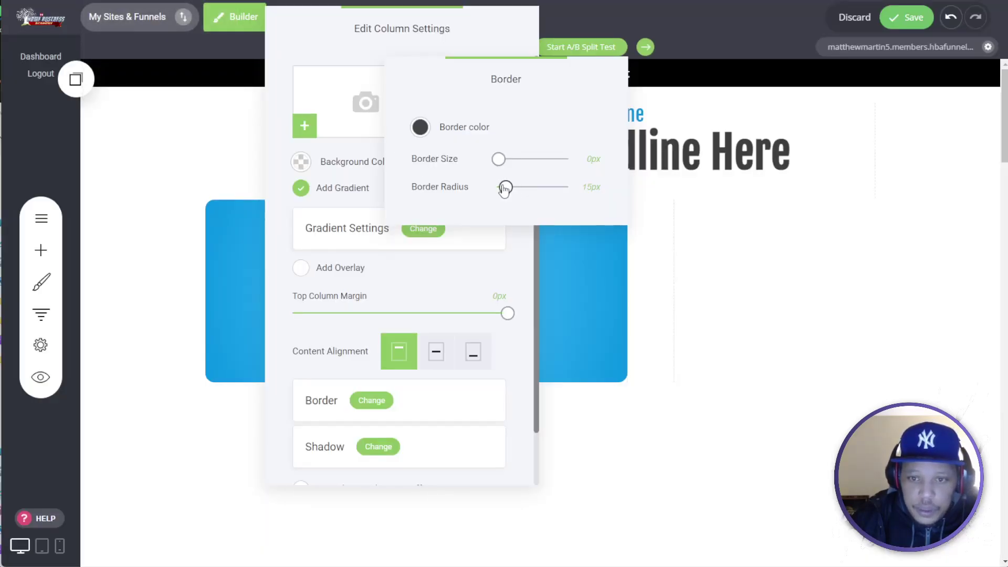
pyautogui.click(358, 387)
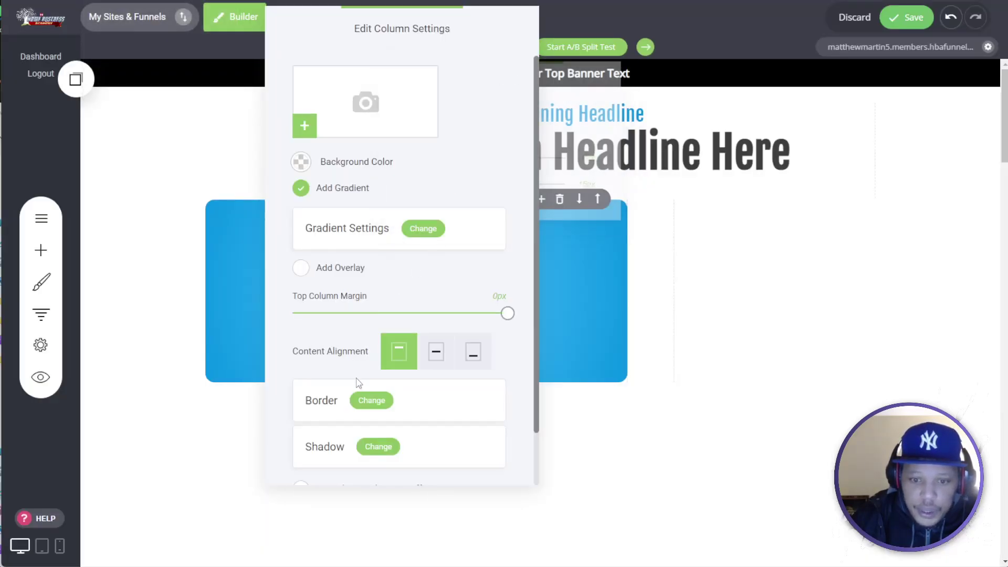
pyautogui.click(377, 449)
pyautogui.click(439, 149)
pyautogui.click(438, 166)
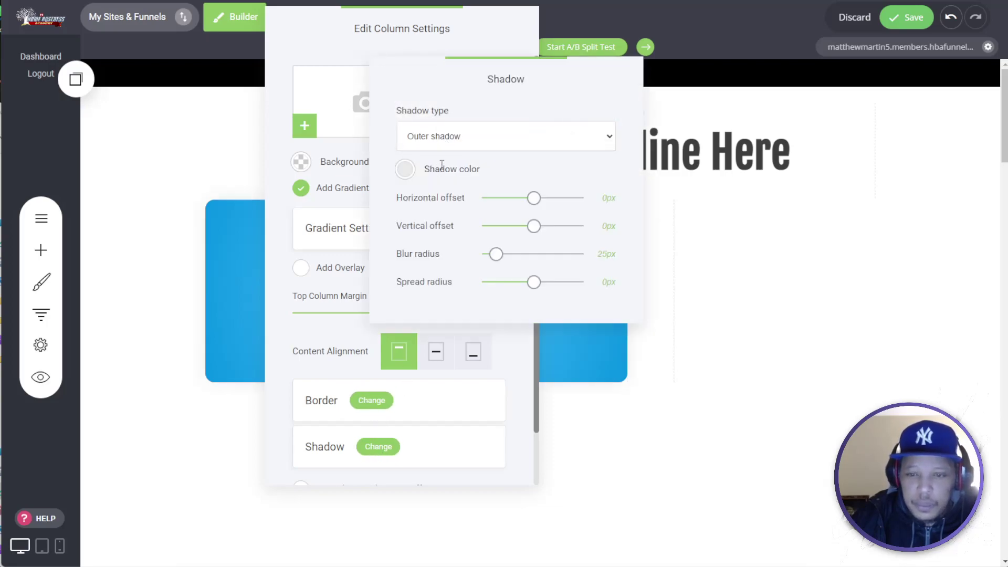
pyautogui.click(406, 170)
pyautogui.moveTo(446, 299); pyautogui.dragTo(506, 294)
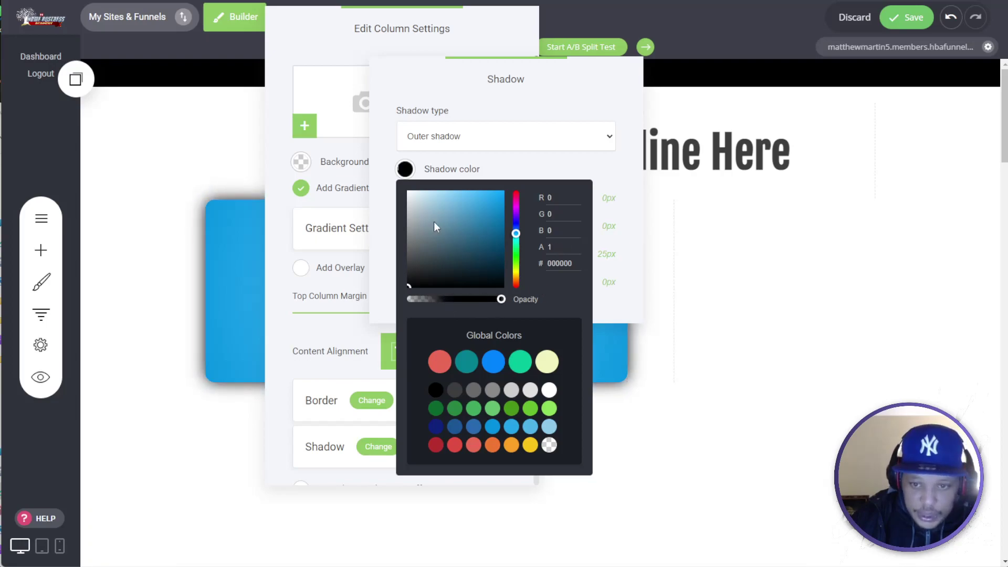
# Set the column shadow's blur radius to 14px and spread radius to 2px, and lower its color opacity to about 0.49
pyautogui.click(497, 68)
pyautogui.moveTo(497, 67); pyautogui.dragTo(546, 71)
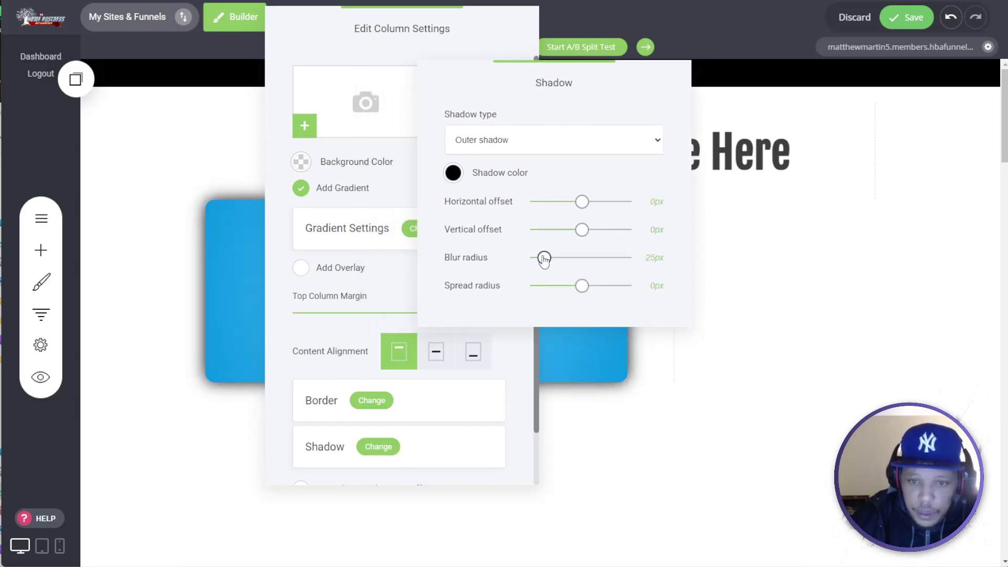
pyautogui.moveTo(544, 260); pyautogui.dragTo(538, 260)
pyautogui.moveTo(583, 288); pyautogui.dragTo(585, 287)
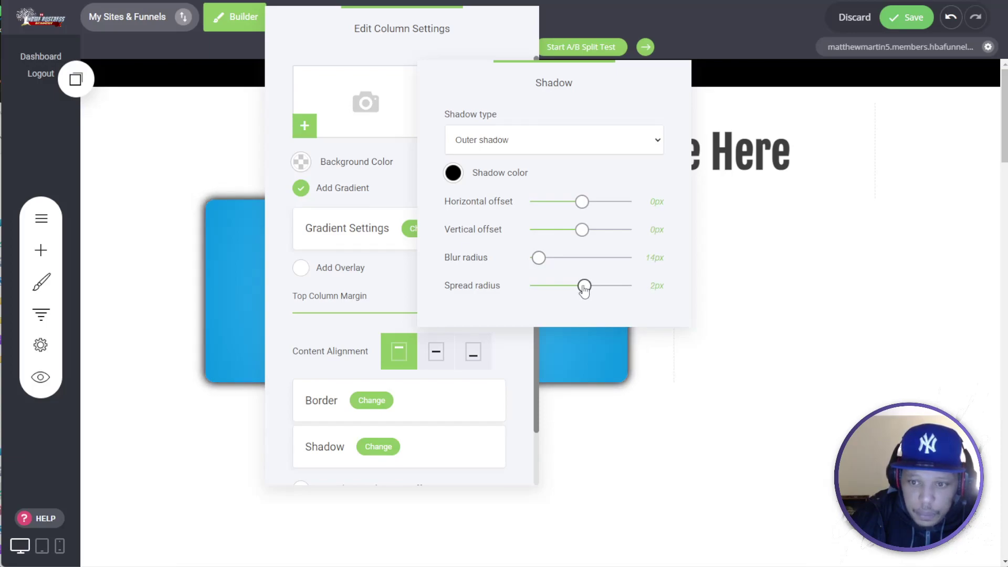
pyautogui.click(454, 175)
pyautogui.moveTo(531, 302); pyautogui.dragTo(502, 304)
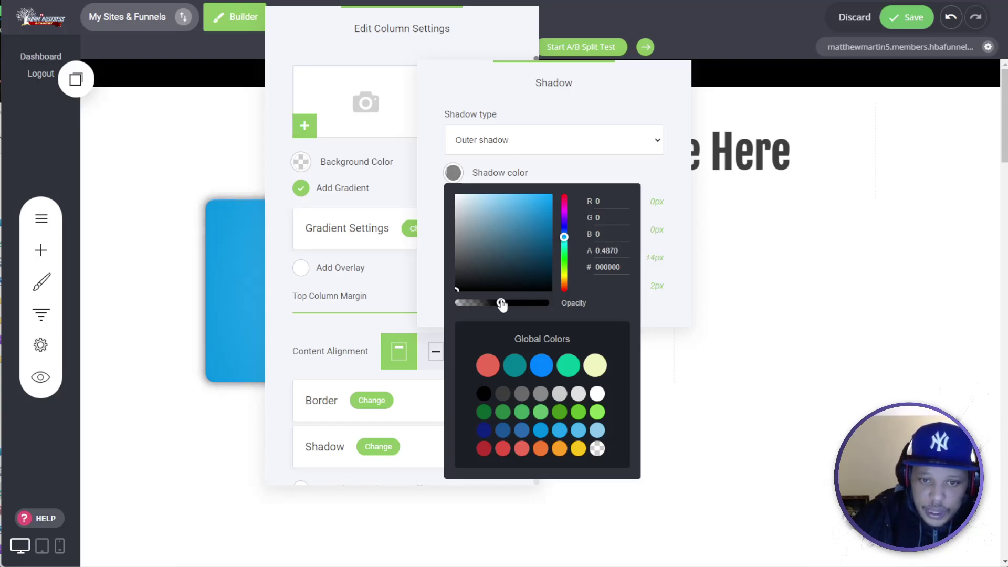
pyautogui.click(198, 258)
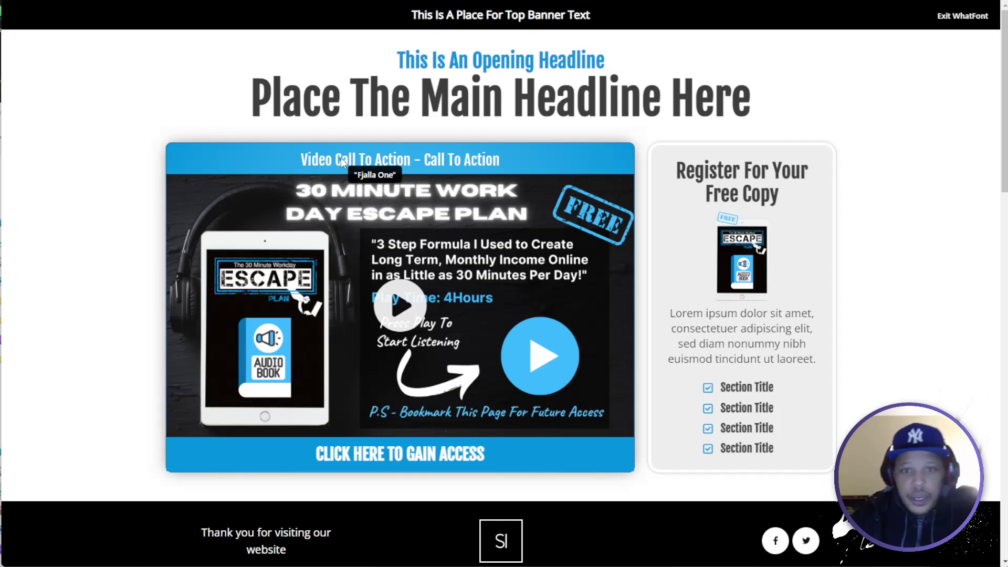
# Copy the "Video Call To Action - Call To Action" text from the live page
pyautogui.tripleClick(342, 159)
pyautogui.rightClick(342, 158)
pyautogui.click(361, 171)
pyautogui.rightClick(384, 166)
pyautogui.click(406, 175)
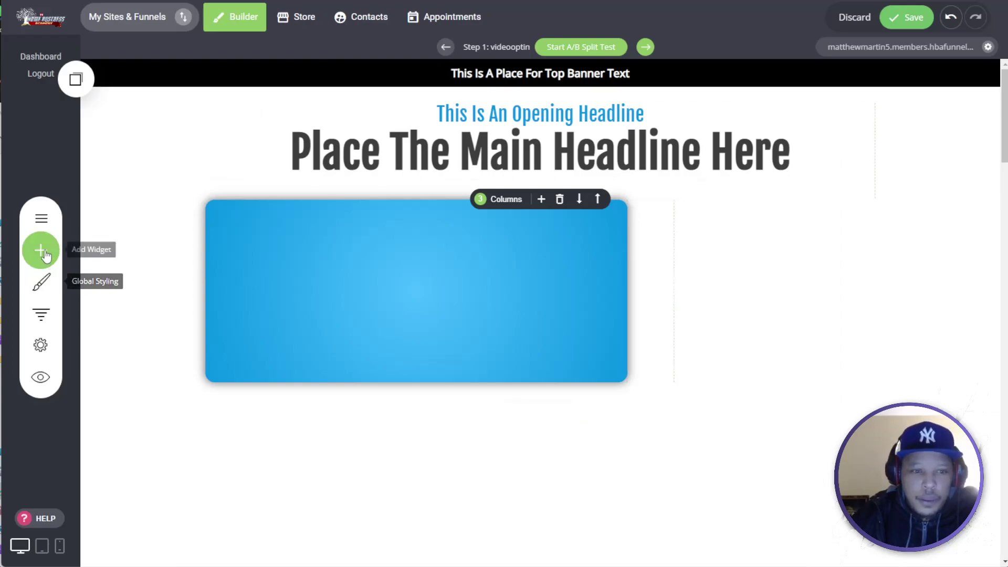
# Place a Heading widget in the blue column and replace its text with "Video Call To Action - Call To Action"
pyautogui.click(41, 247)
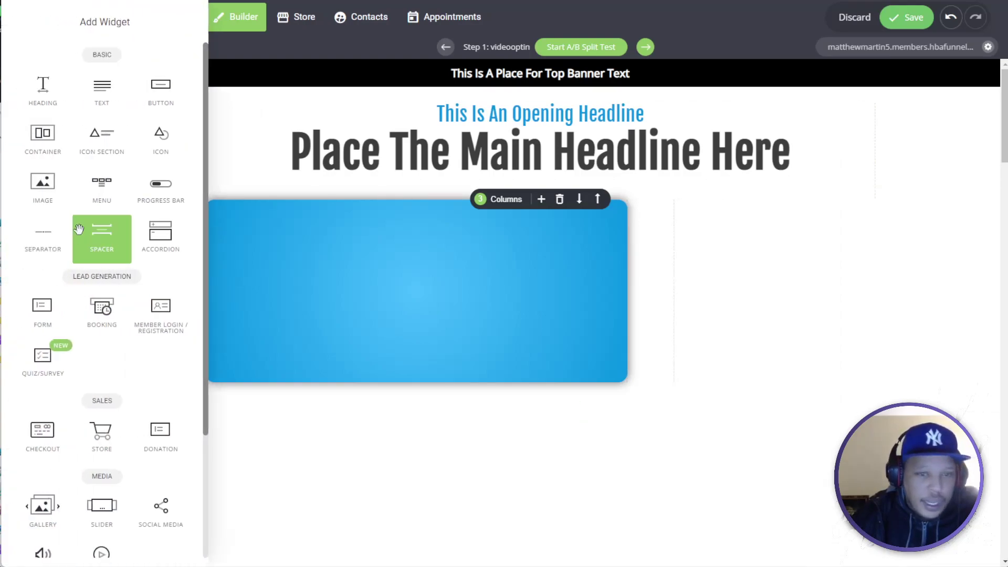
pyautogui.moveTo(42, 88); pyautogui.dragTo(323, 215)
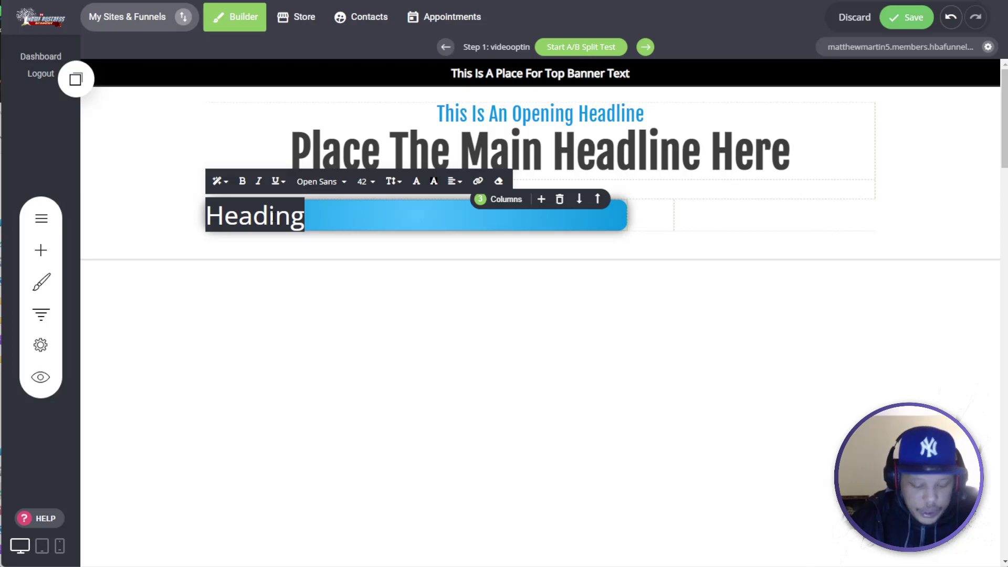
pyautogui.hotkey('ctrl', 'v')
# Set the video call-to-action heading's font to Fjalla One and apply the Header 3 style
pyautogui.tripleClick(280, 211)
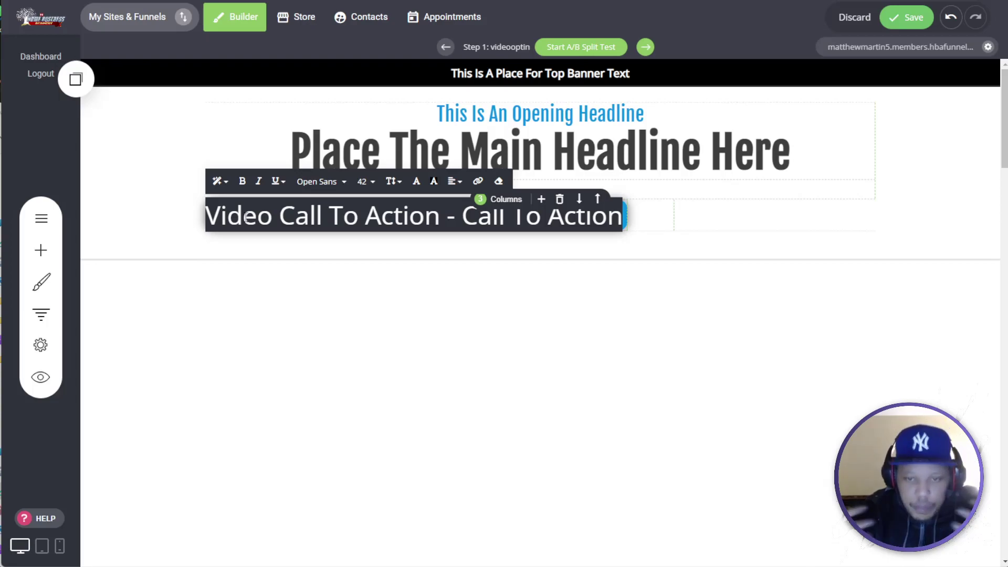
pyautogui.click(323, 182)
pyautogui.click(326, 252)
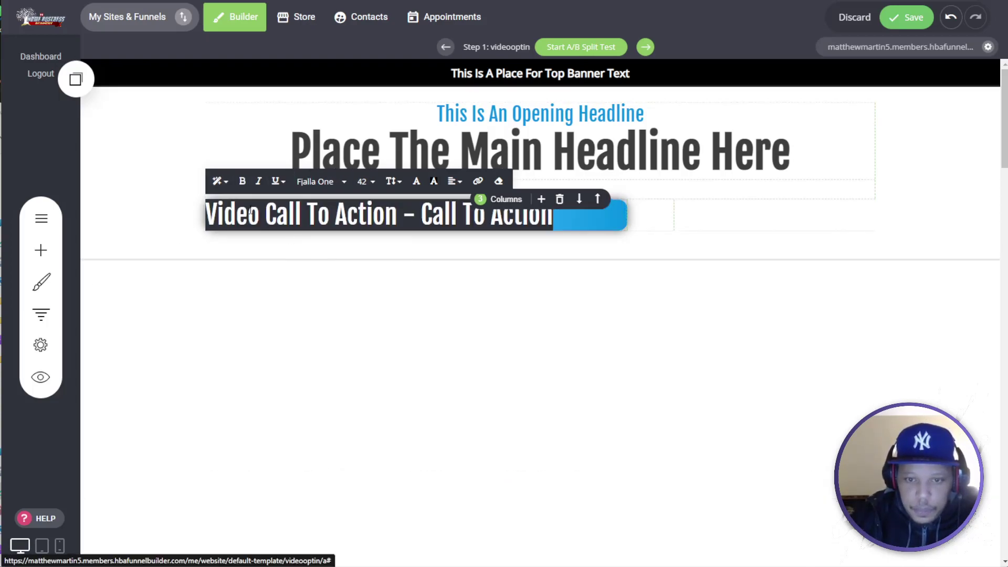
pyautogui.click(218, 181)
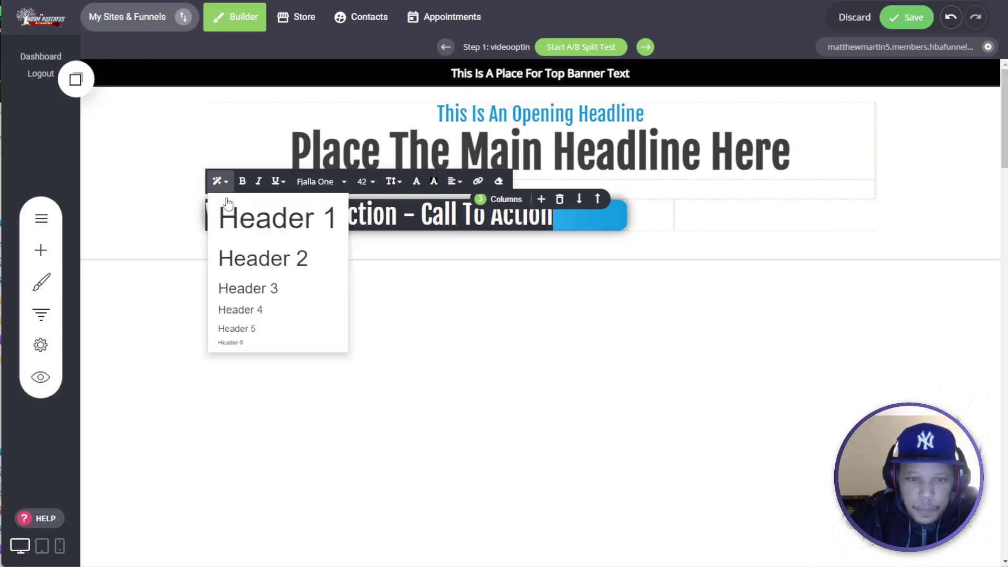
pyautogui.click(234, 260)
pyautogui.click(226, 184)
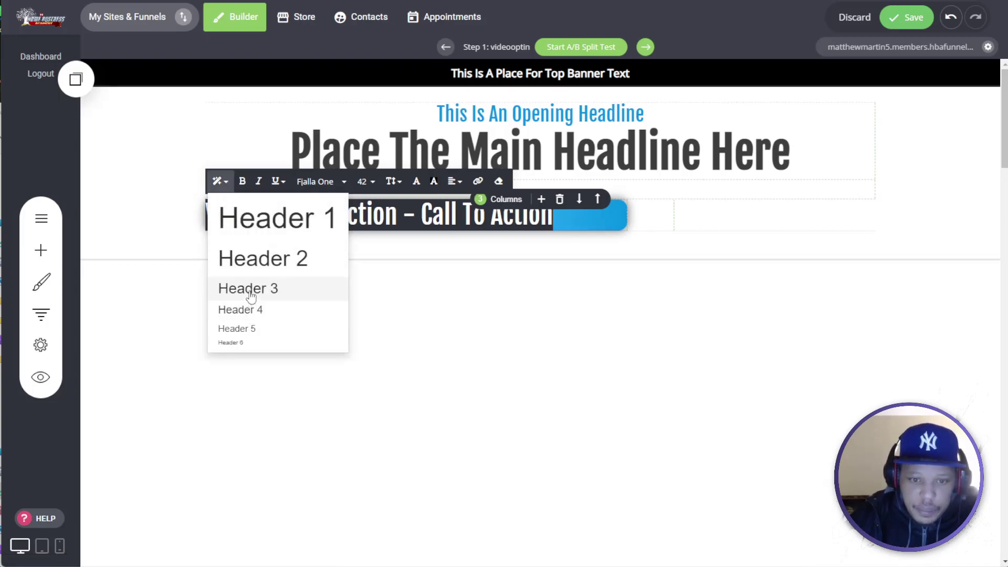
pyautogui.click(248, 292)
# Center the video call-to-action heading and change its text color to white
pyautogui.click(453, 182)
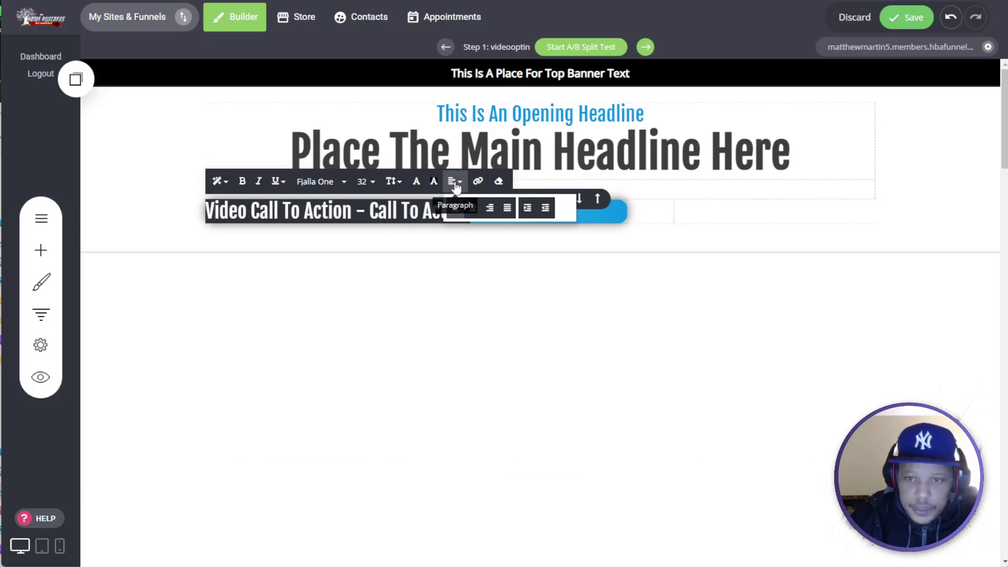
pyautogui.click(476, 205)
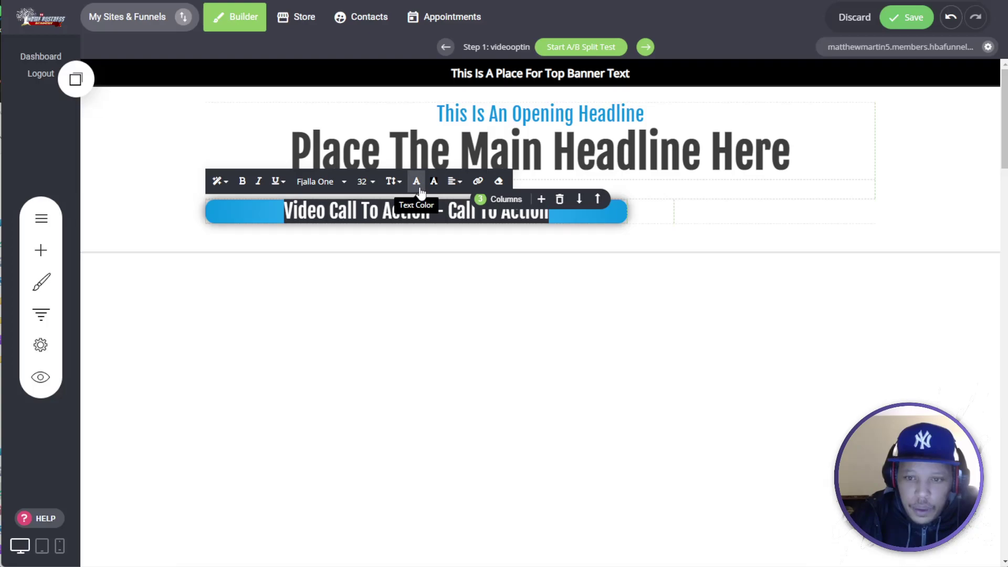
pyautogui.click(416, 182)
pyautogui.click(591, 385)
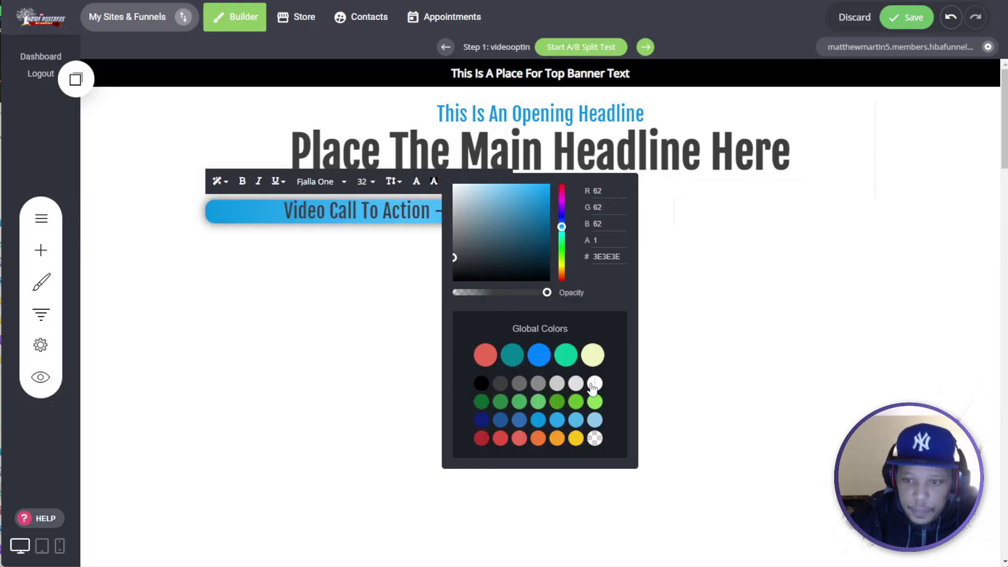
pyautogui.click(408, 372)
# Copy the video widget from the finished example section further down the page and return to the new section
pyautogui.scroll(-1, 324, 366)
pyautogui.scroll(-15, 324, 365)
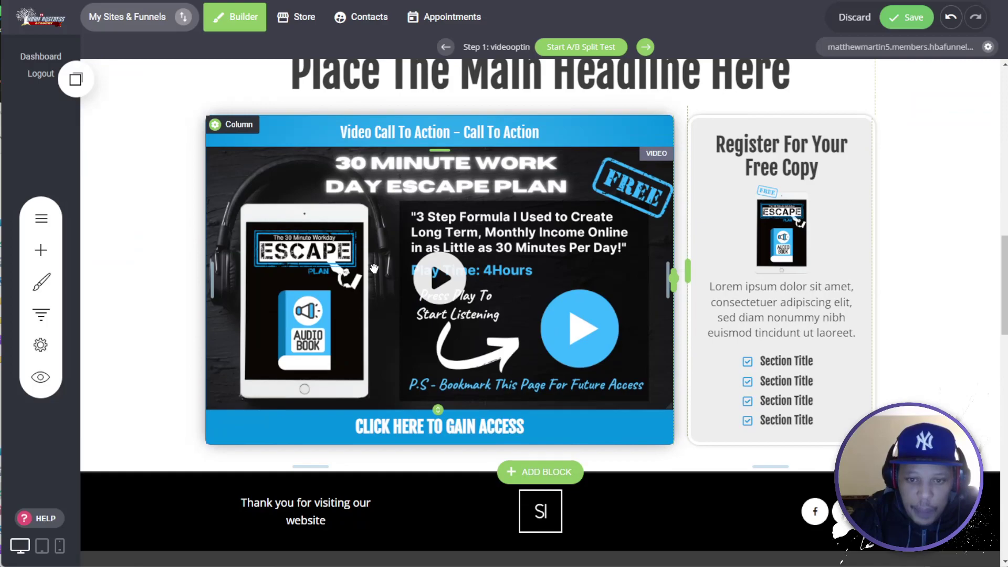
pyautogui.click(376, 265)
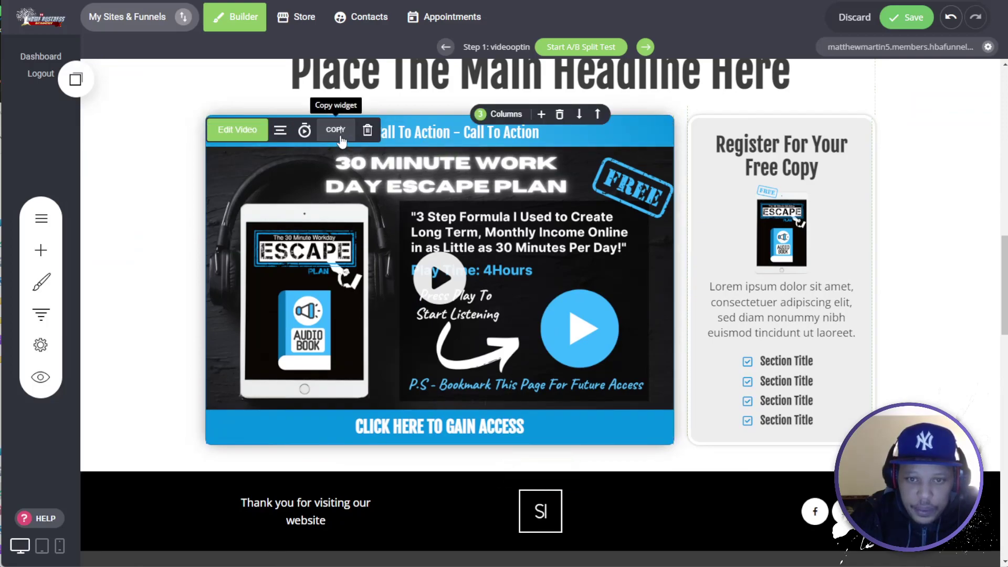
pyautogui.scroll(10, 242, 251)
pyautogui.scroll(5, 243, 251)
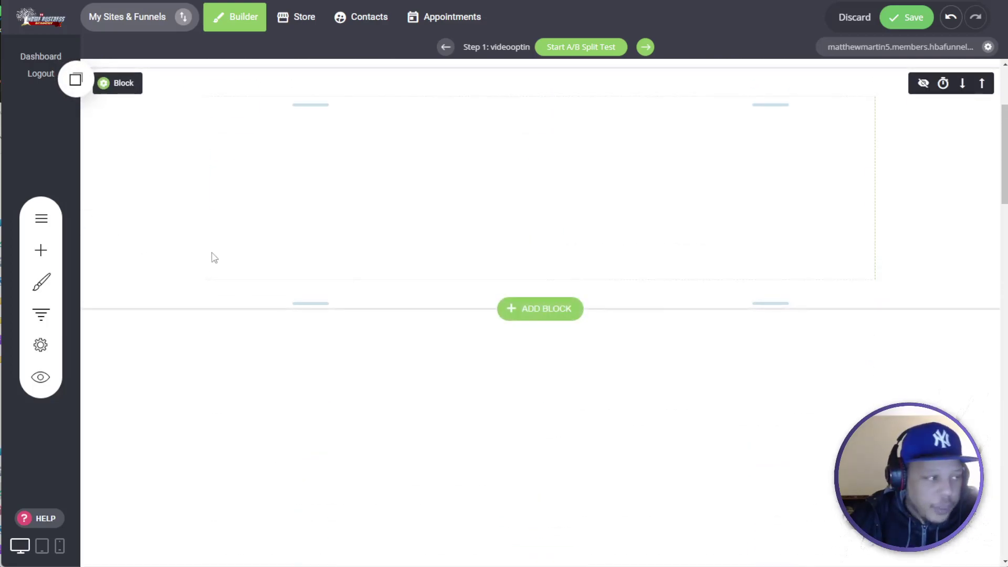
pyautogui.click(47, 264)
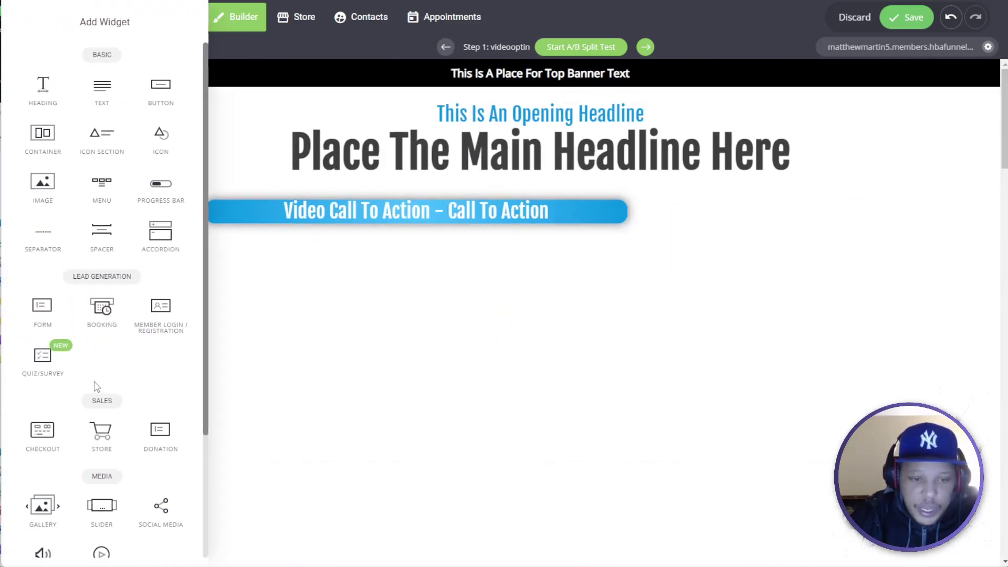
pyautogui.scroll(-3, 101, 399)
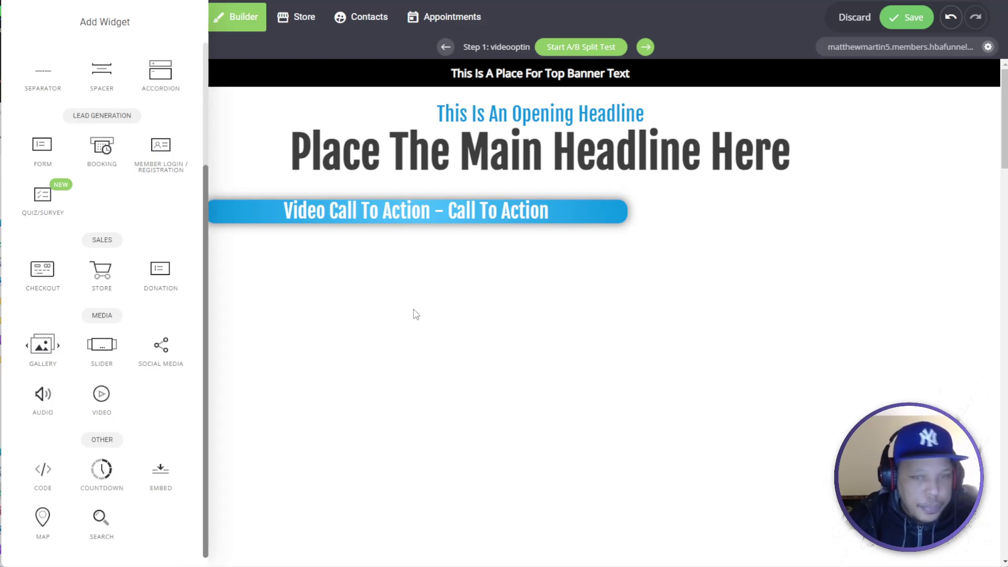
pyautogui.click(376, 305)
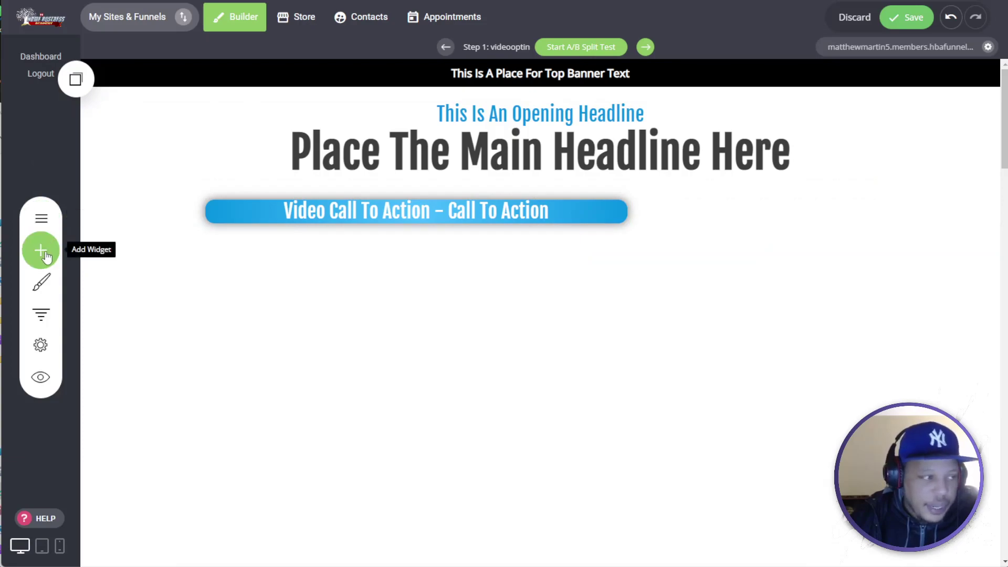
# Place the copied video widget in the new section and move it into the blue column below the call-to-action heading
pyautogui.click(76, 79)
pyautogui.moveTo(110, 173); pyautogui.dragTo(353, 230)
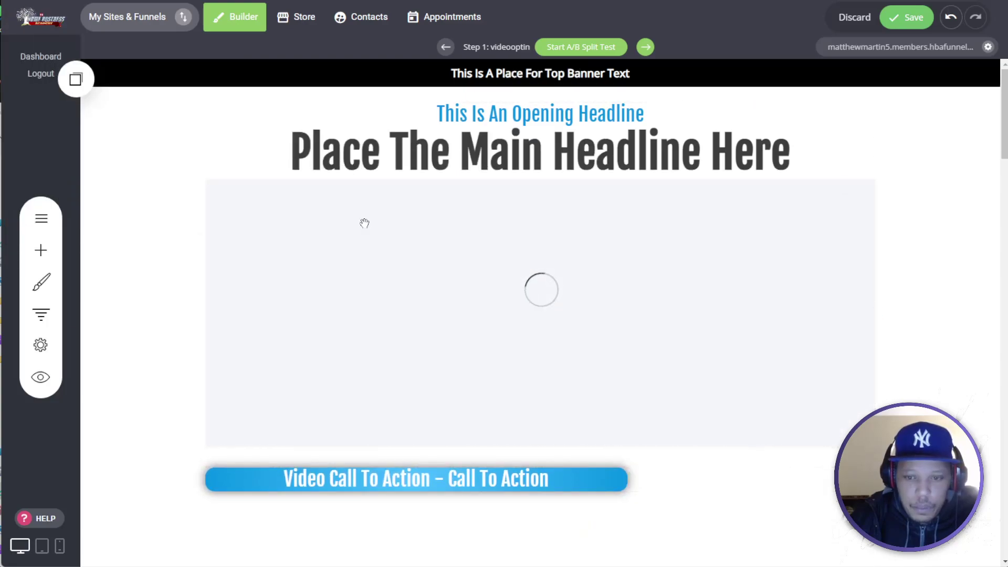
pyautogui.scroll(-5, 379, 250)
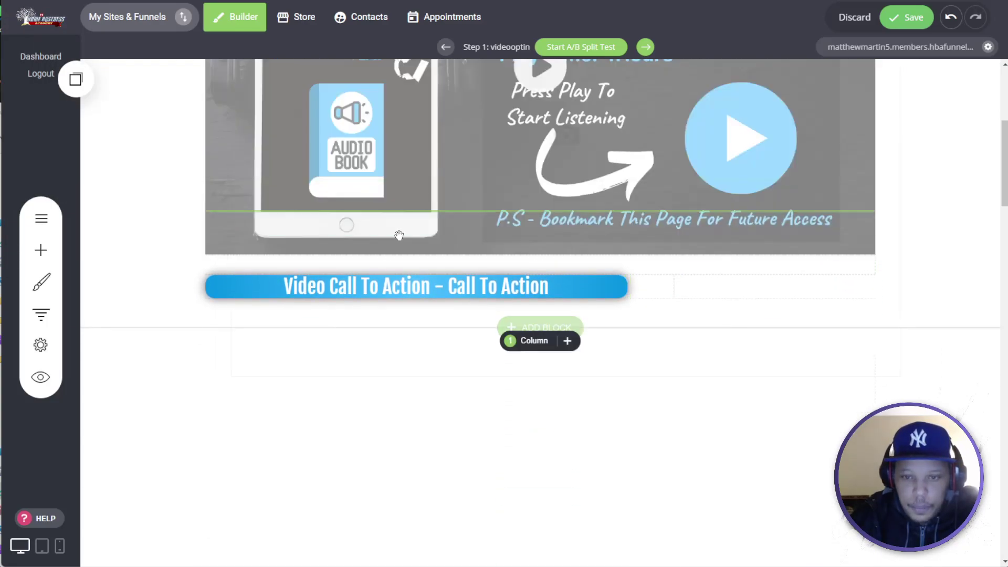
pyautogui.moveTo(377, 302); pyautogui.dragTo(380, 296)
pyautogui.scroll(6, 399, 307)
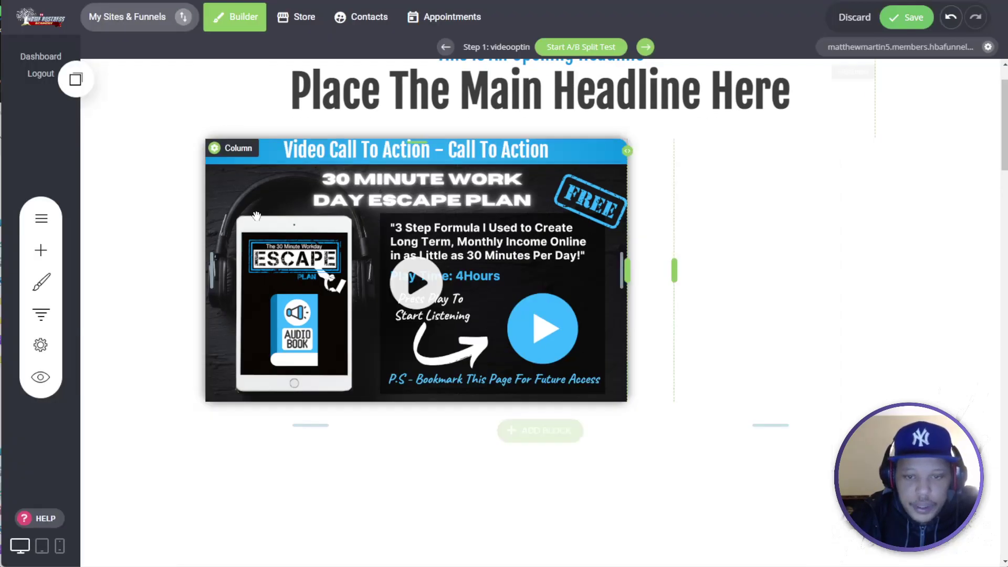
# Add a Button widget below the video in the blue column and set its text to "CLICK HERE TO GAIN ACCESS"
pyautogui.click(38, 246)
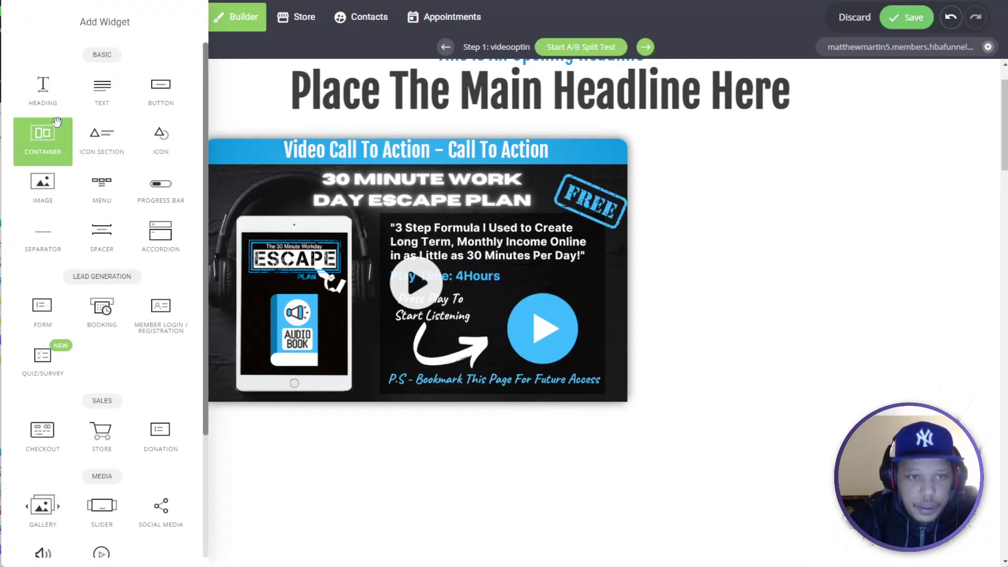
pyautogui.moveTo(160, 90); pyautogui.dragTo(437, 370)
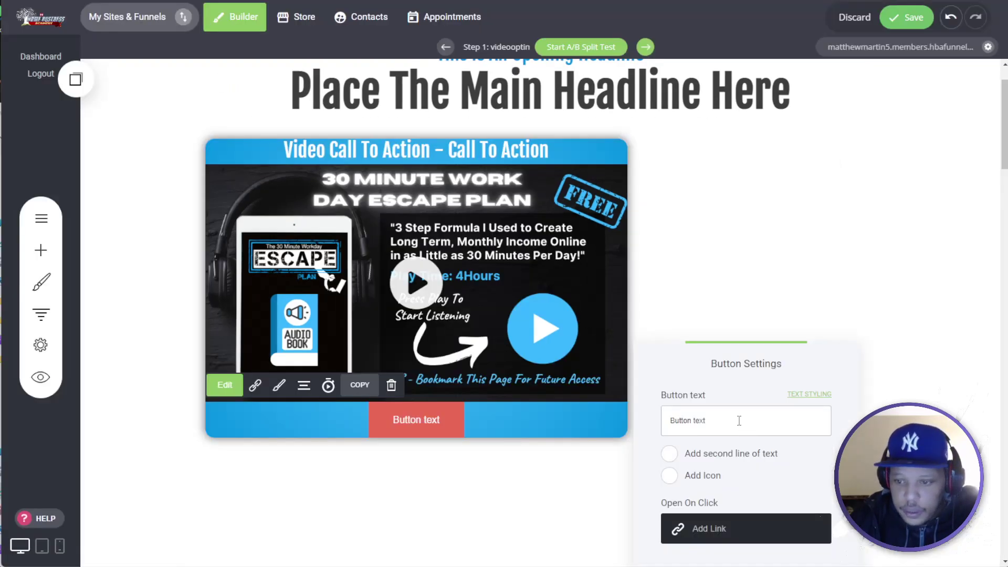
pyautogui.tripleClick(739, 421)
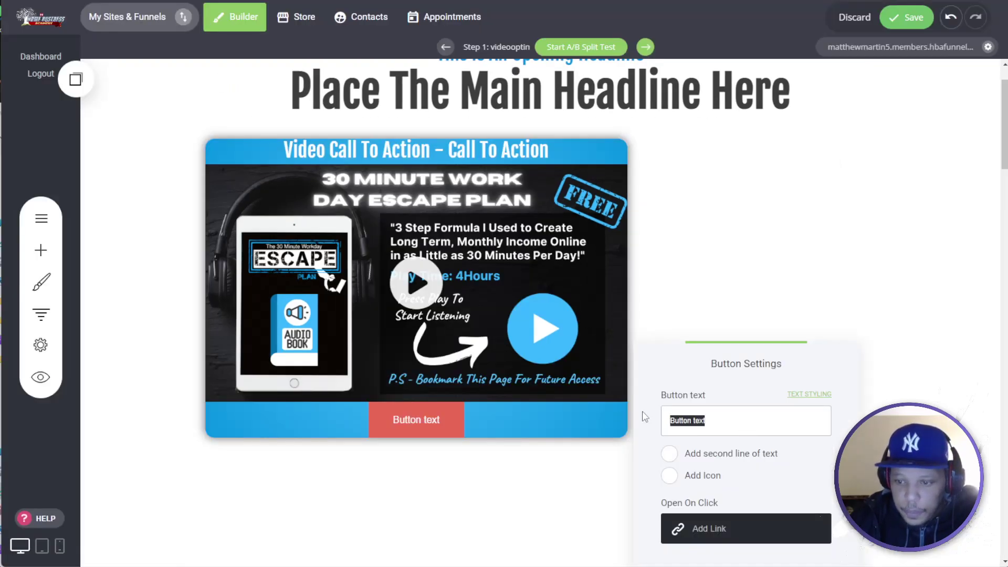
pyautogui.write('CLICK')
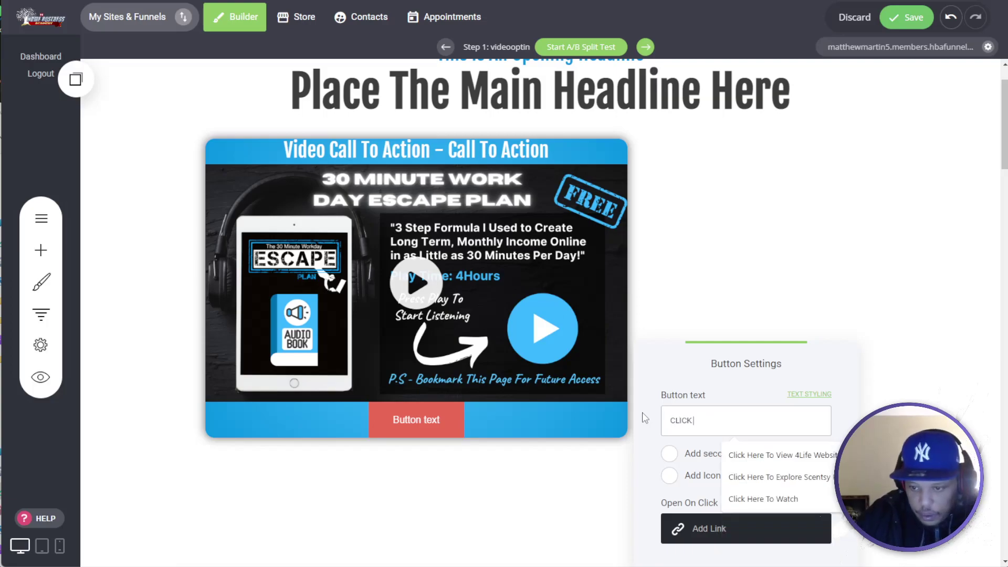
pyautogui.write(' HER TOE TO GAIN ACCESS')
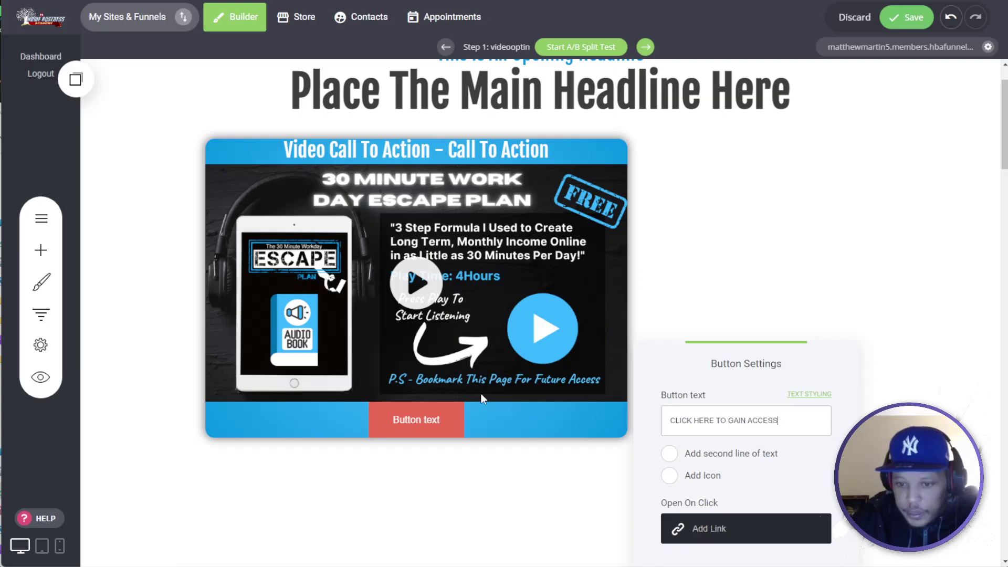
pyautogui.click(482, 399)
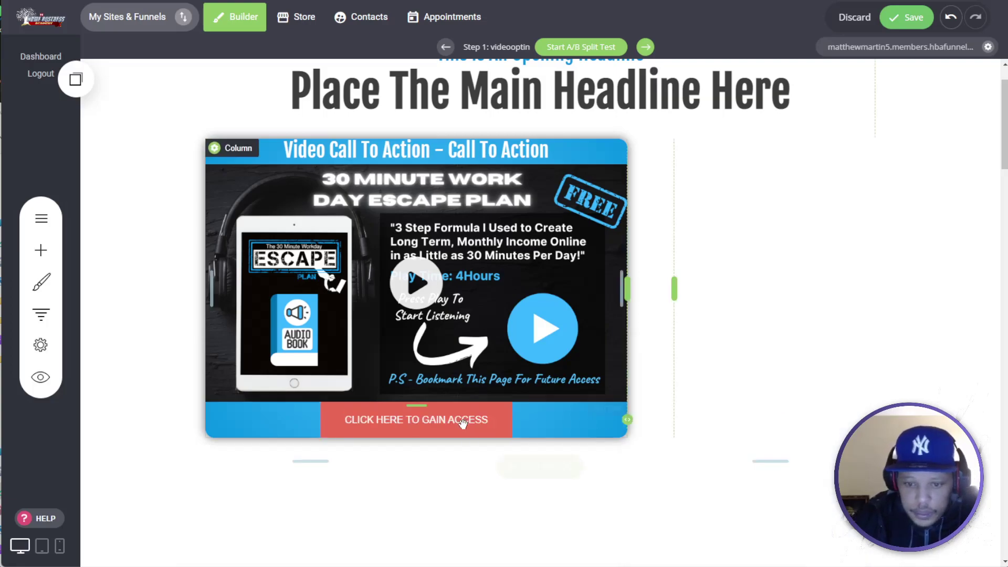
# Style the button text as bold Fjalla One with a font size of 29 px
pyautogui.click(280, 387)
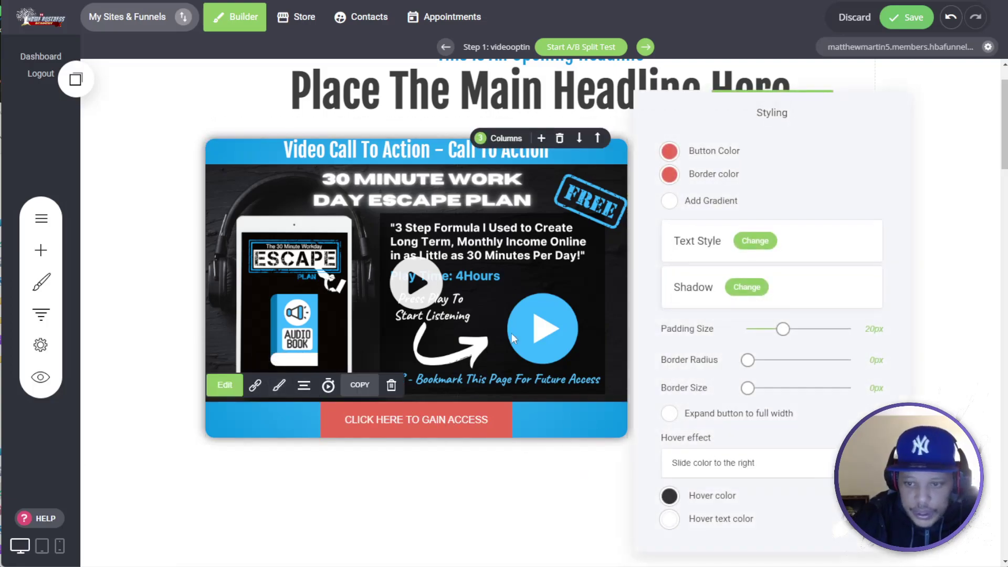
pyautogui.click(757, 244)
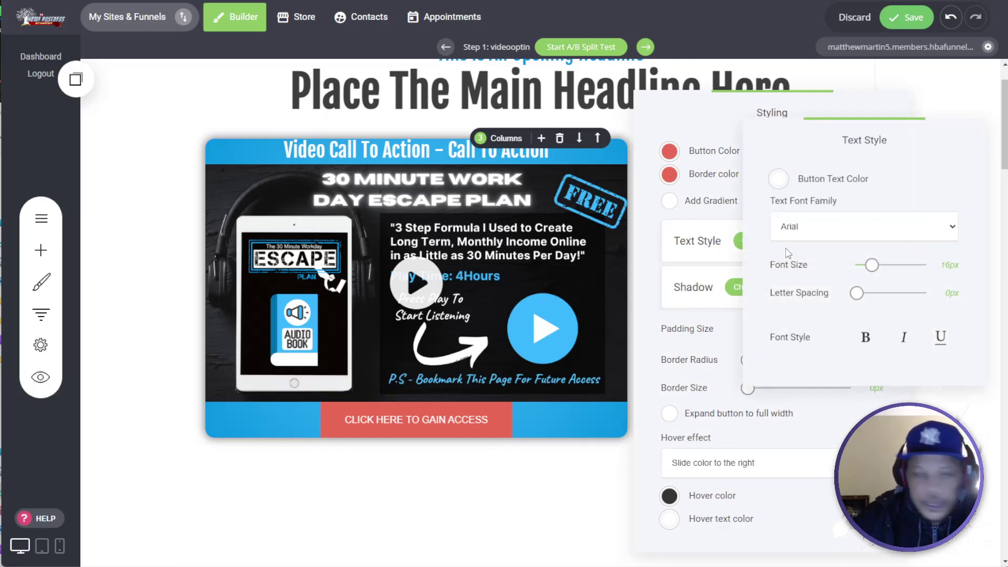
pyautogui.click(824, 239)
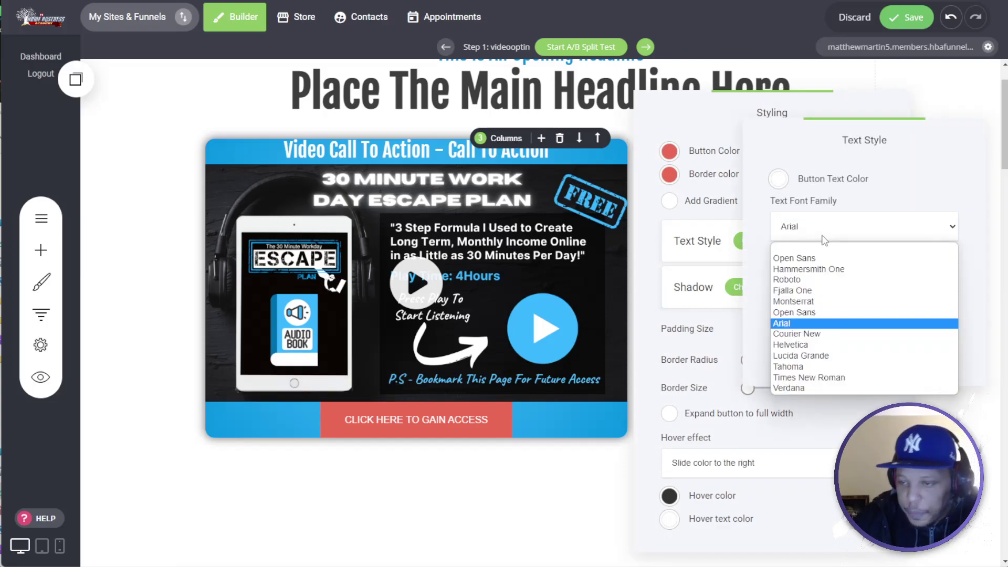
pyautogui.click(817, 291)
pyautogui.click(866, 337)
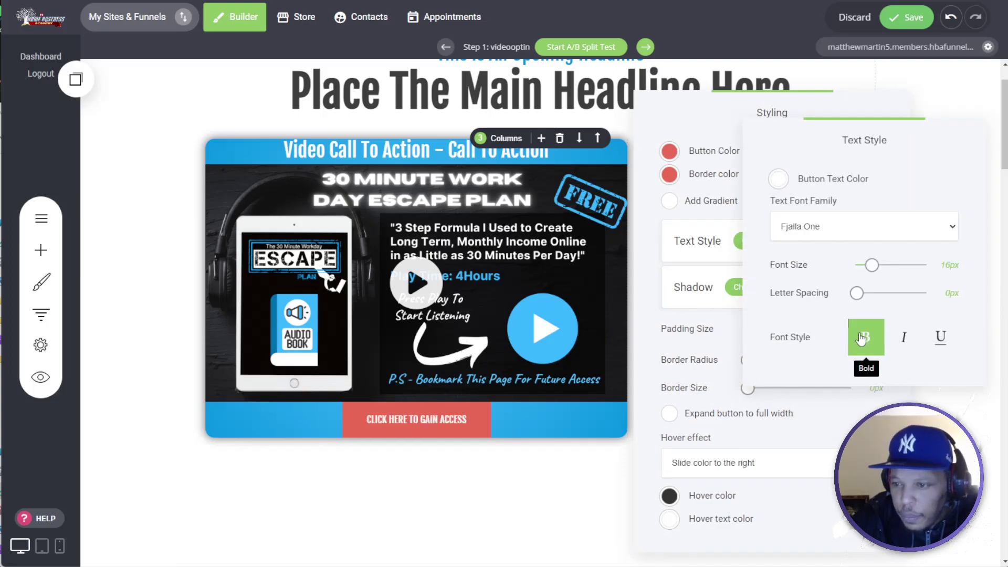
pyautogui.moveTo(872, 266); pyautogui.dragTo(886, 265)
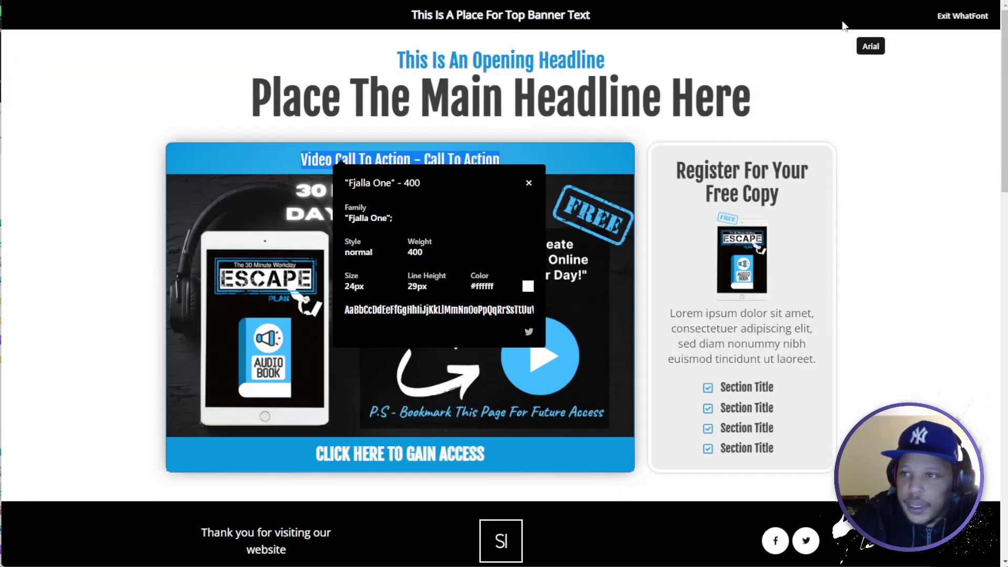
# Inspect the font of the live page's "CLICK HERE TO GAIN ACCESS" button and set the new button's font size to 27 px
pyautogui.press('Escape')
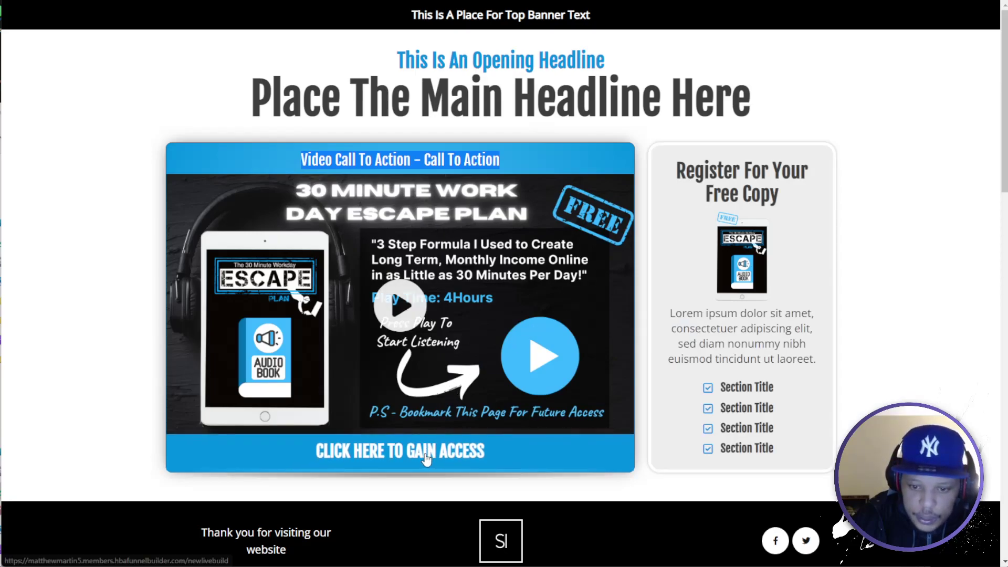
pyautogui.click(825, 2)
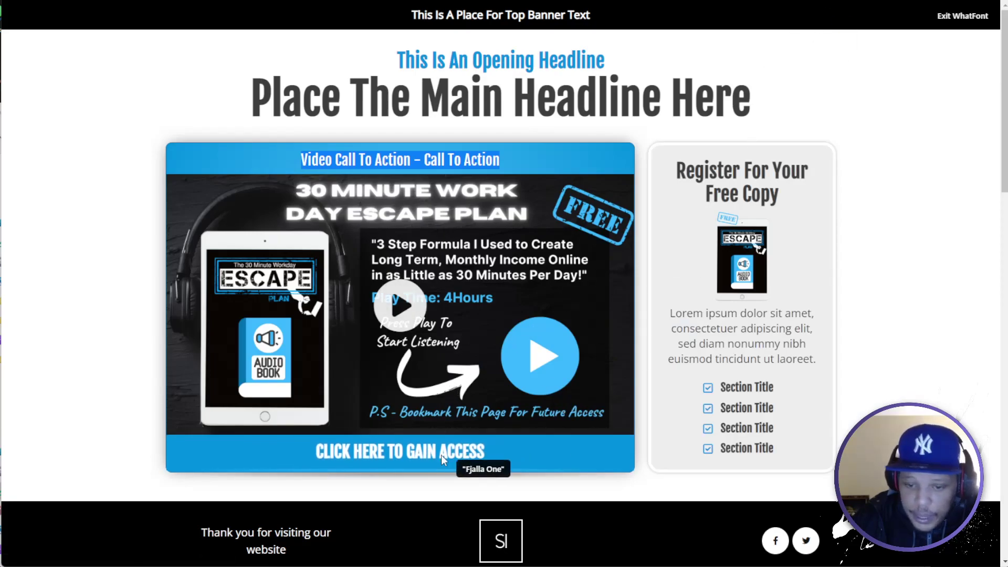
pyautogui.click(425, 454)
pyautogui.scroll(-1, 342, 263)
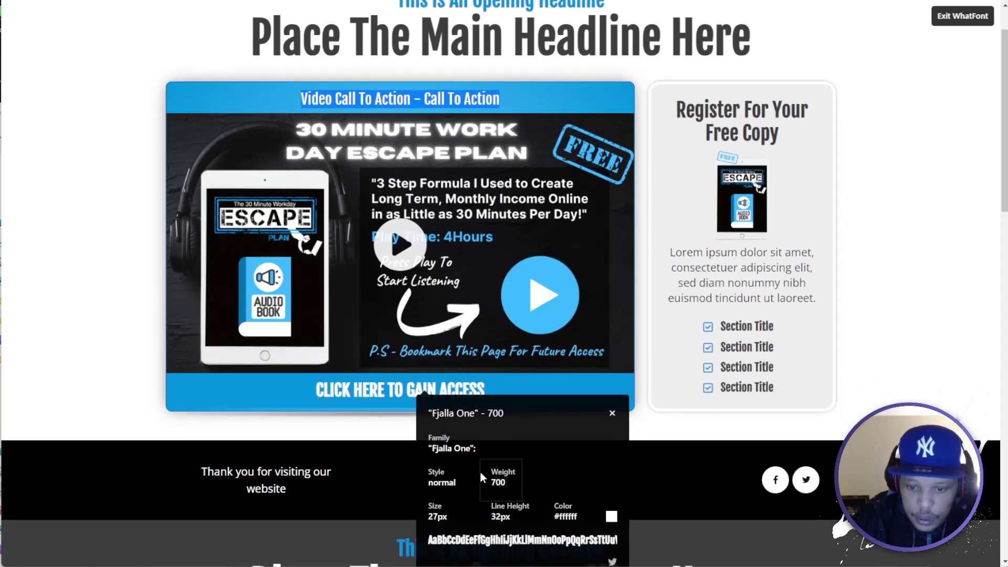
pyautogui.scroll(1, 221, 42)
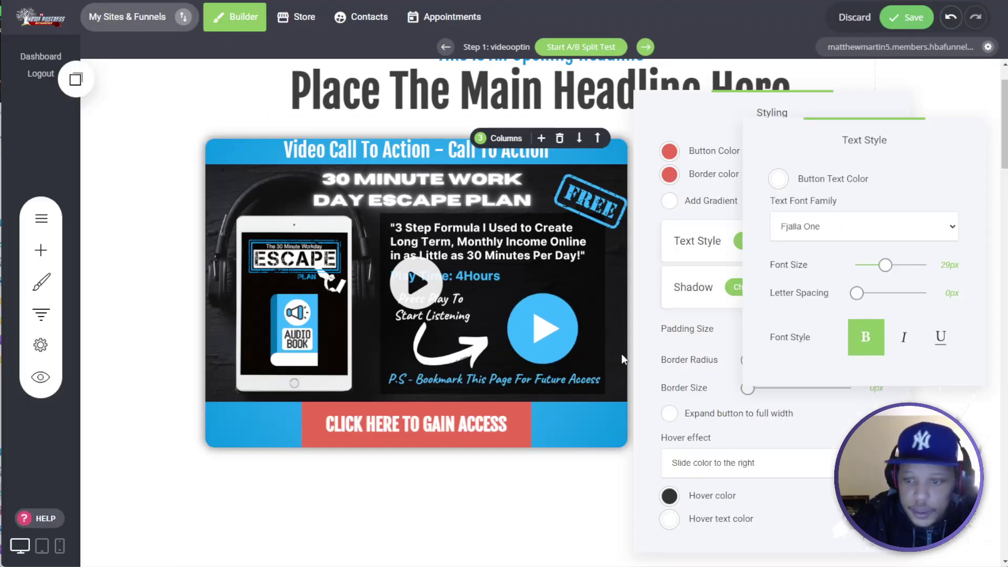
pyautogui.moveTo(885, 267); pyautogui.dragTo(883, 266)
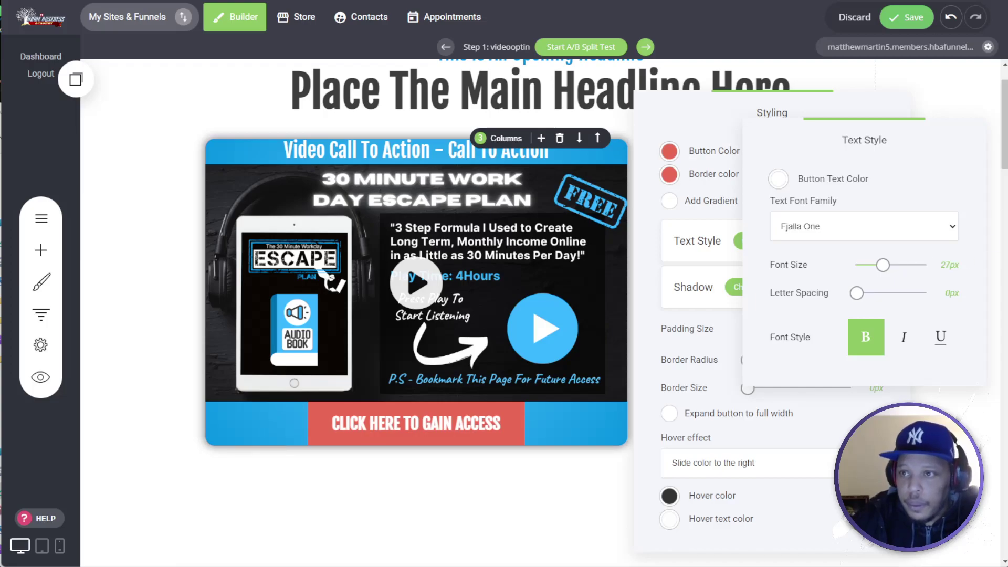
# Copy the saved blue hex code #0592e0 from the Eye Dropper extension
pyautogui.click(806, 1)
pyautogui.doubleClick(758, 11)
pyautogui.rightClick(757, 9)
pyautogui.click(774, 19)
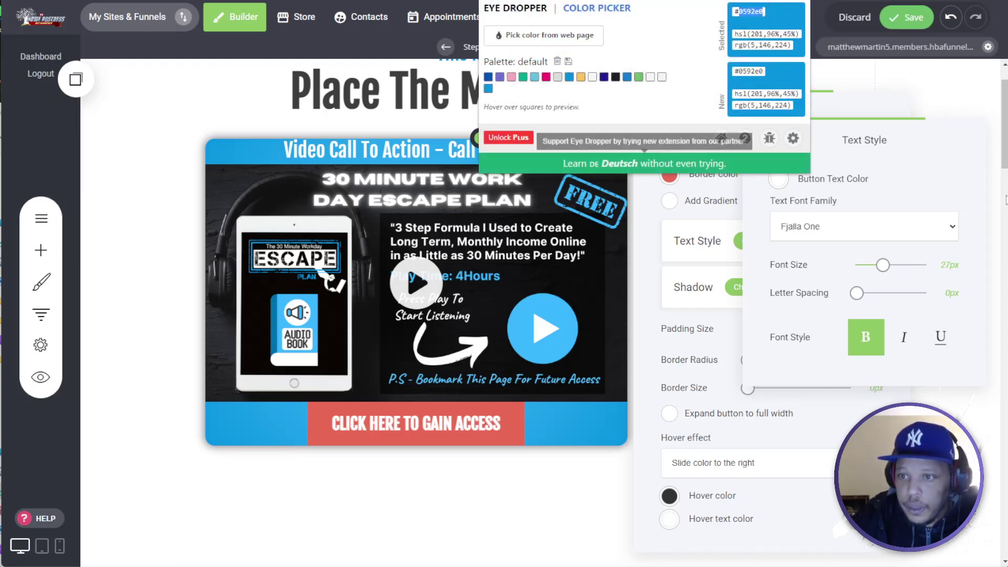
pyautogui.click(904, 186)
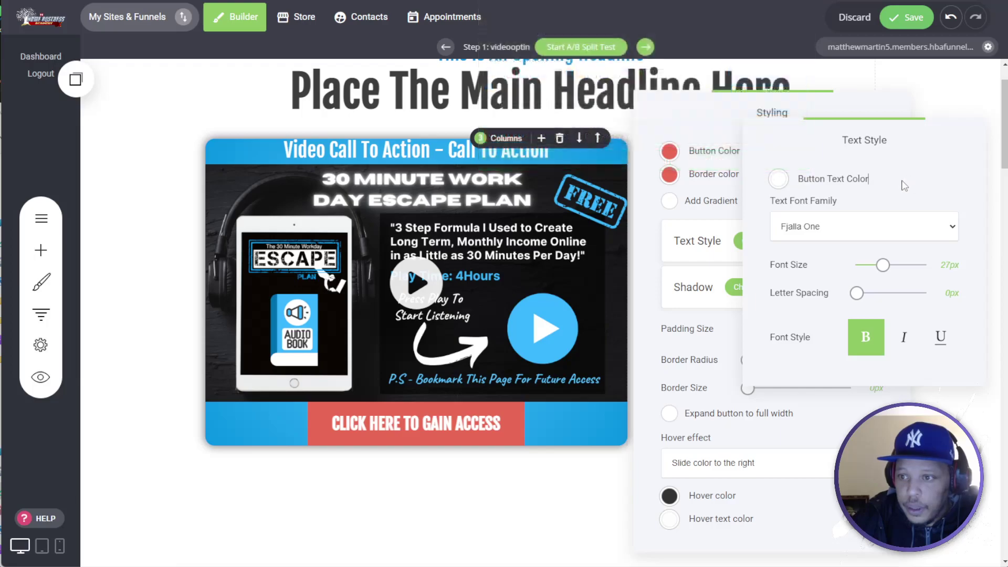
# Add a gradient to the button and set its end color to the copied blue 0592E0
pyautogui.click(660, 286)
pyautogui.click(669, 202)
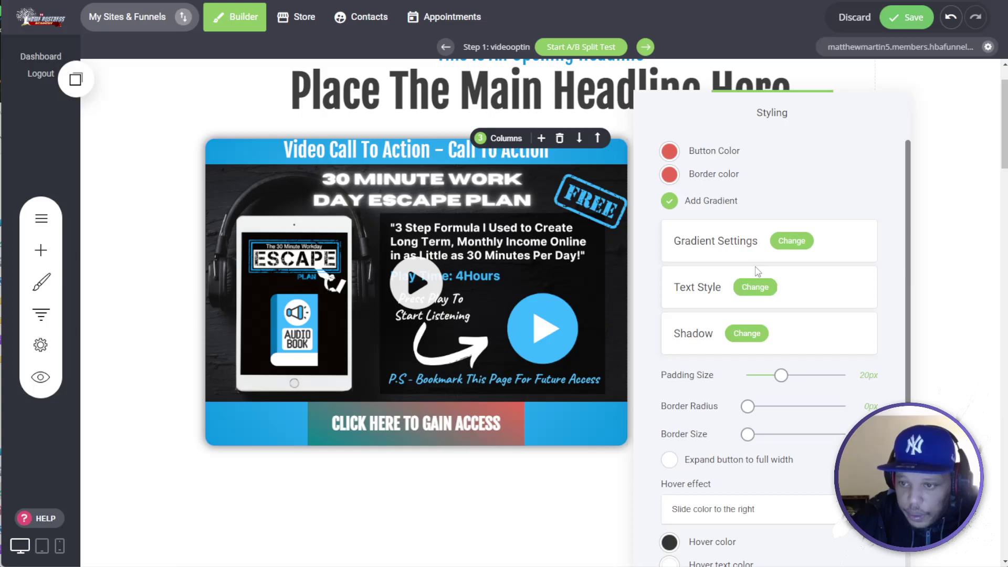
pyautogui.click(780, 243)
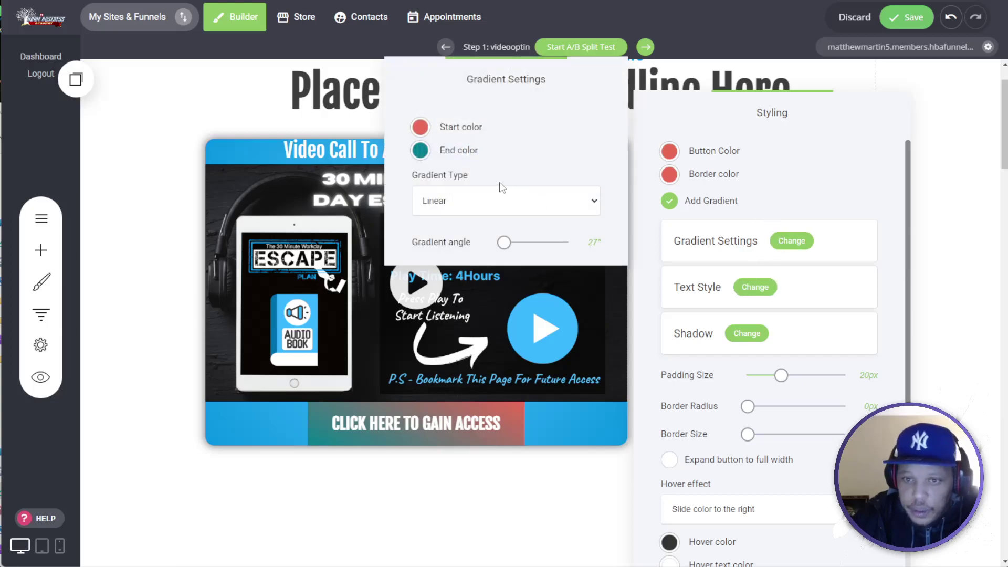
pyautogui.click(421, 151)
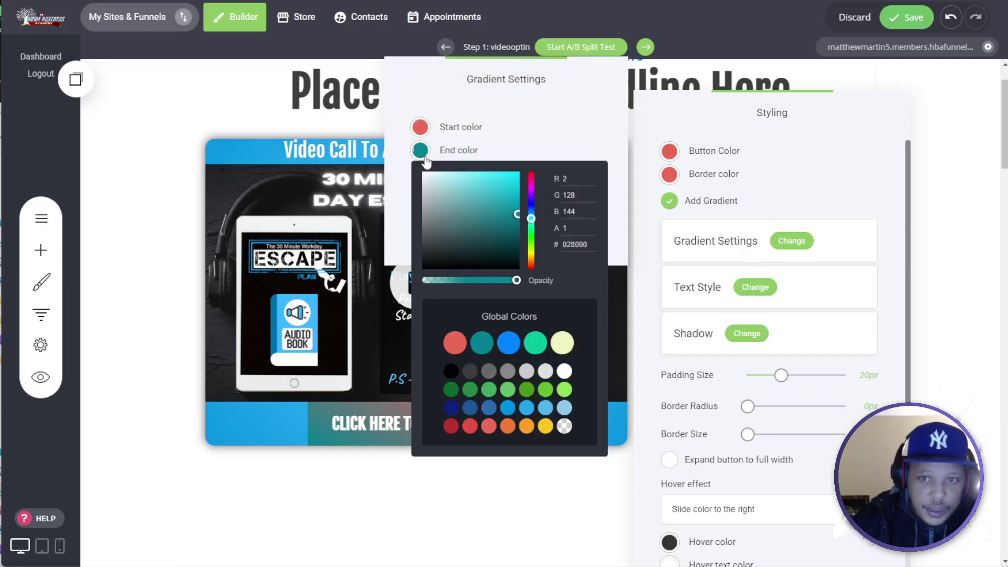
pyautogui.doubleClick(572, 244)
pyautogui.rightClick(571, 244)
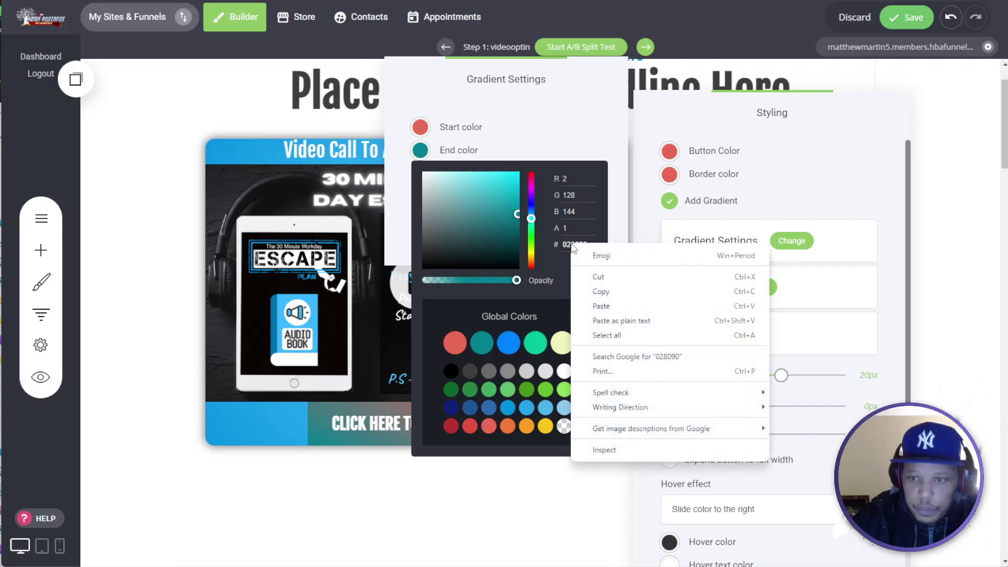
pyautogui.click(599, 305)
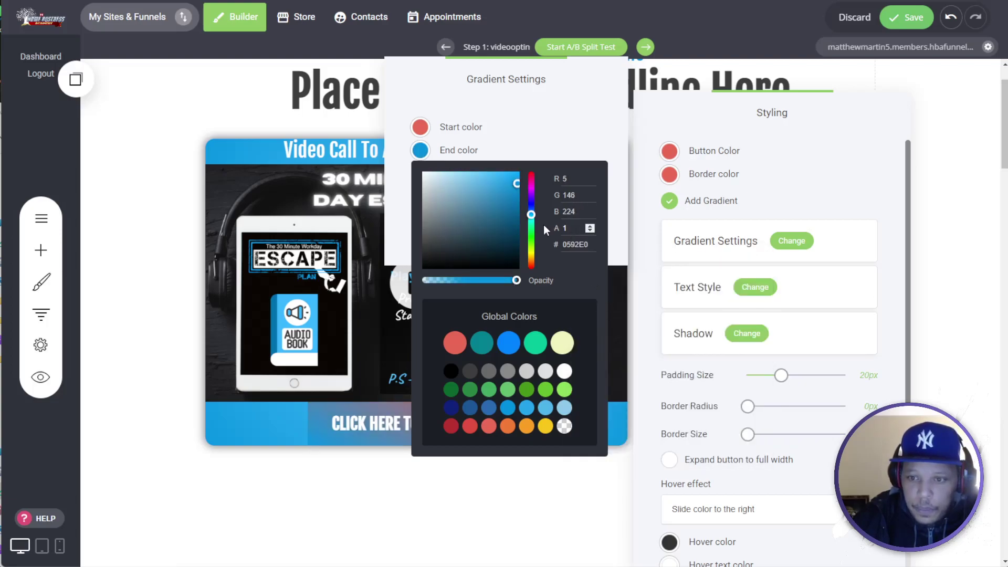
pyautogui.rightClick(573, 227)
pyautogui.click(499, 130)
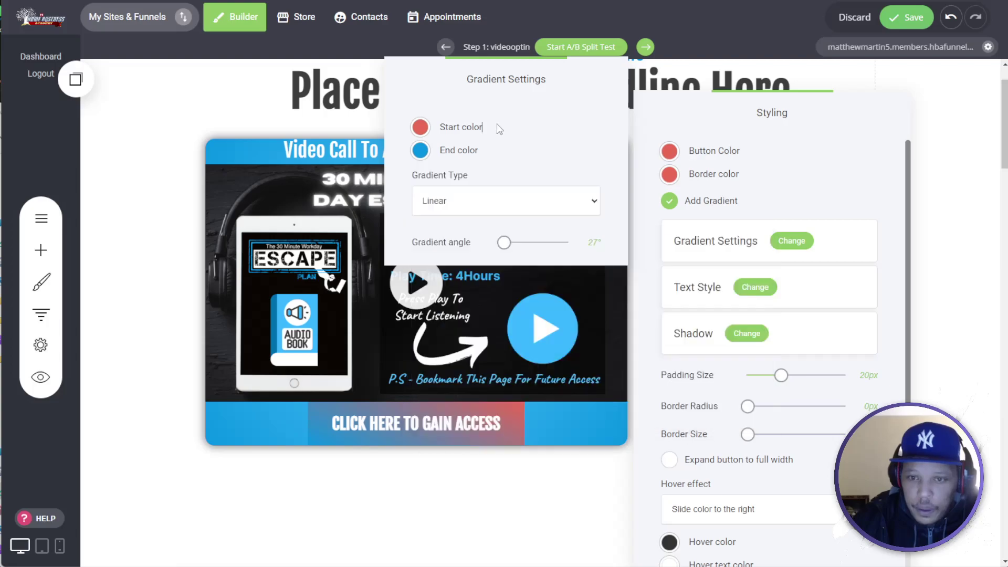
# Set the button gradient's start color to the lighter blue 39B8FF
pyautogui.click(423, 130)
pyautogui.doubleClick(571, 223)
pyautogui.rightClick(572, 223)
pyautogui.click(594, 266)
pyautogui.moveTo(499, 157); pyautogui.dragTo(497, 146)
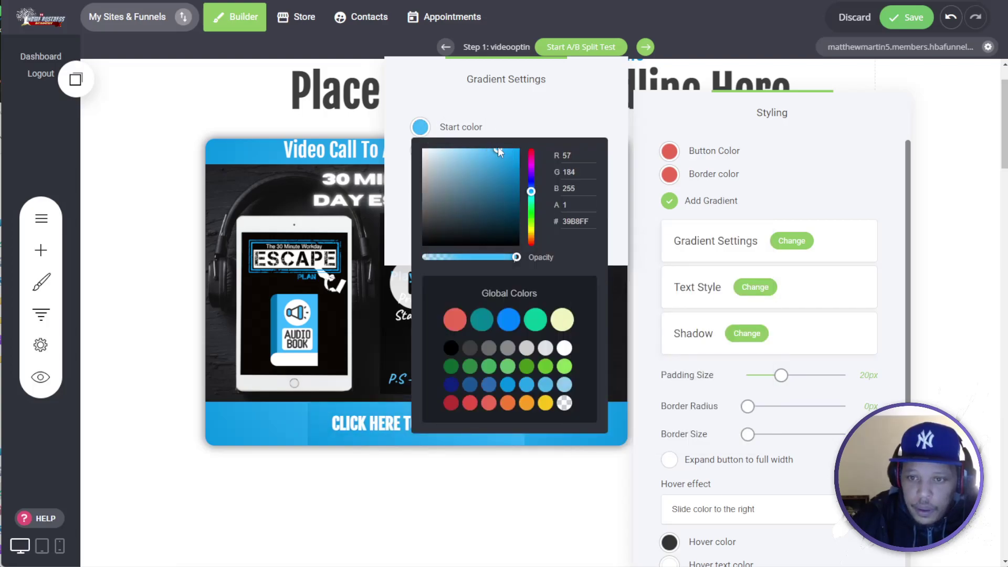
pyautogui.click(503, 117)
pyautogui.click(505, 426)
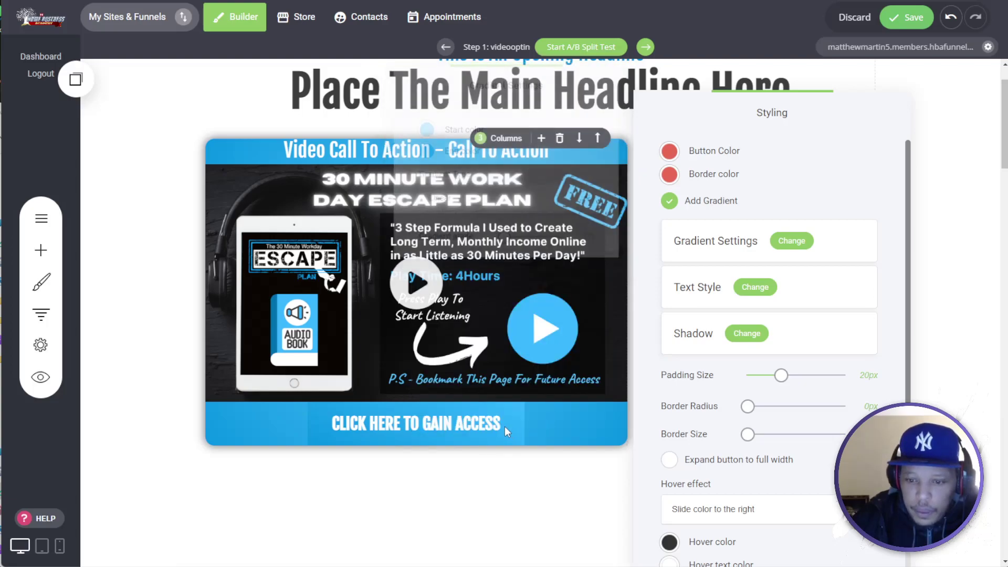
# Expand the "CLICK HERE TO GAIN ACCESS" button to the full width of the blue column
pyautogui.click(528, 426)
pyautogui.click(510, 422)
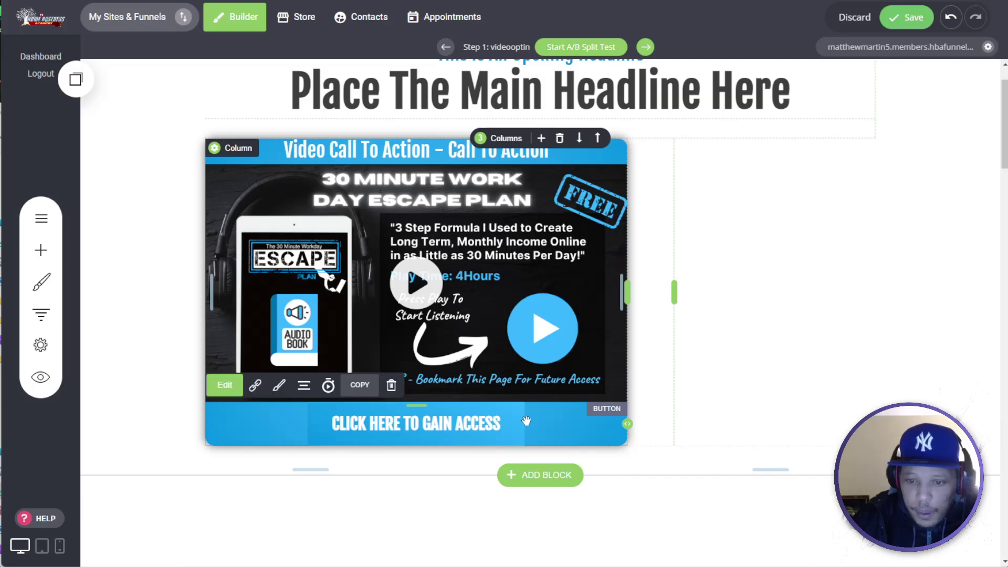
pyautogui.click(527, 422)
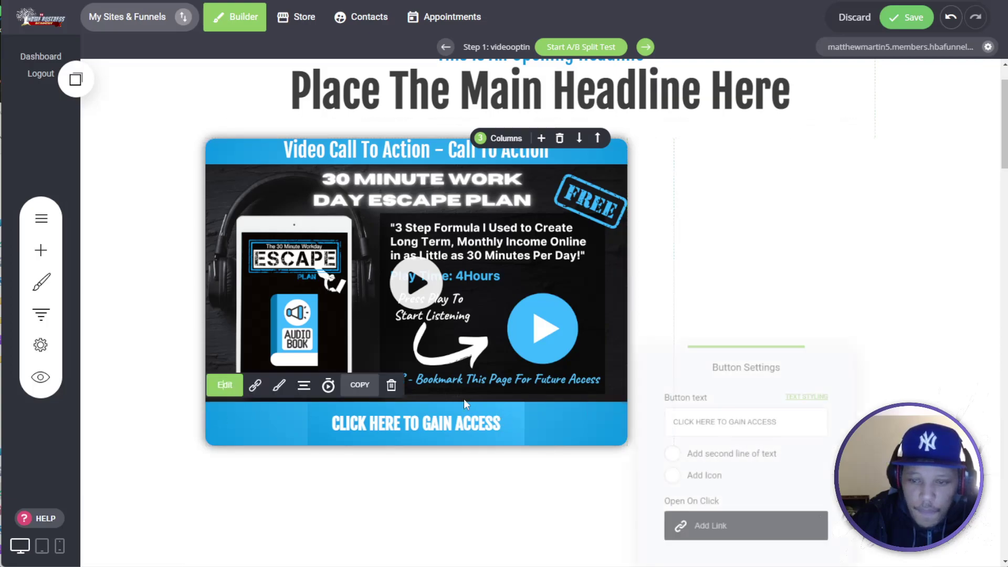
pyautogui.click(427, 429)
pyautogui.click(372, 422)
pyautogui.click(283, 392)
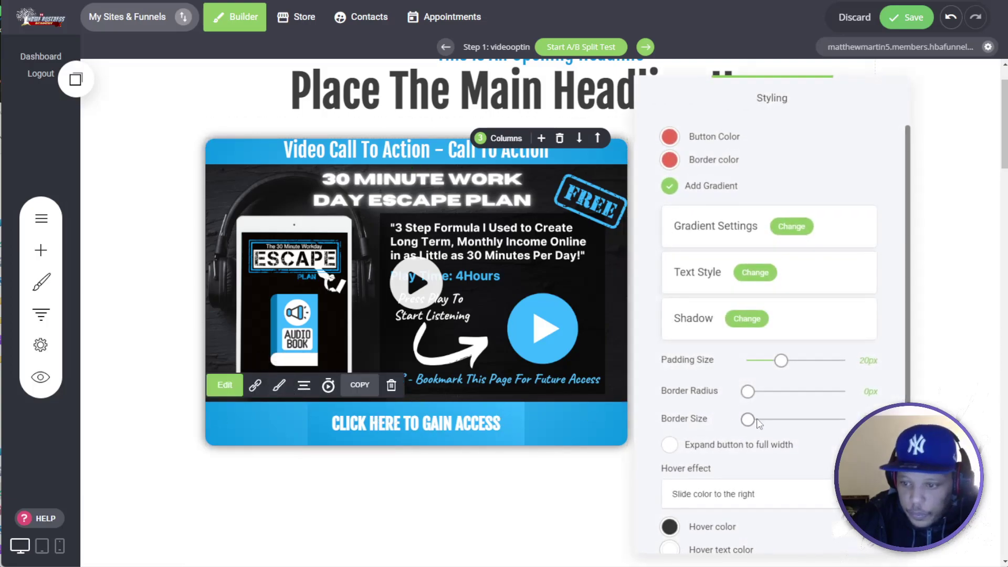
pyautogui.click(675, 446)
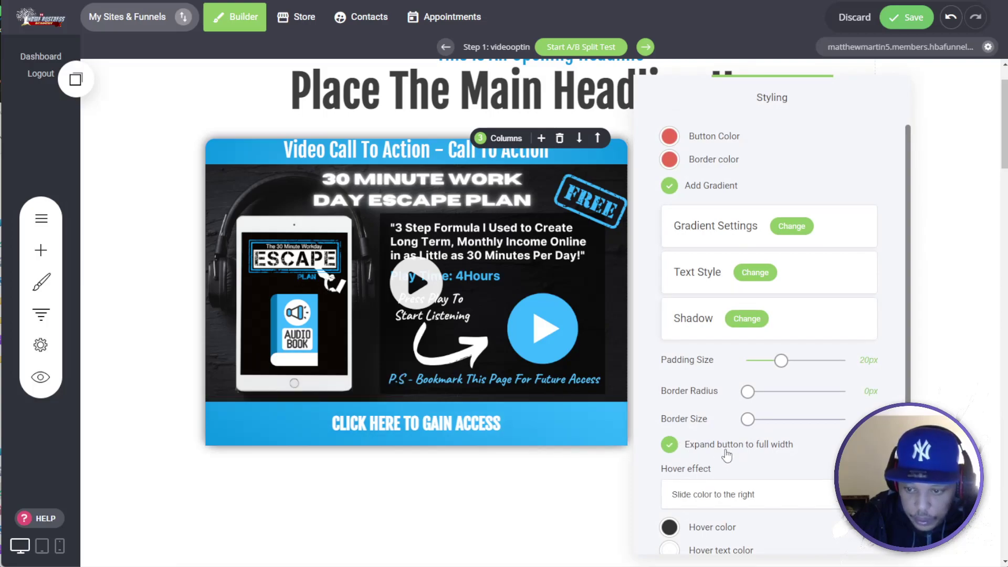
# Change the button's hover effect to Float up + Shadow
pyautogui.scroll(-1, 726, 455)
pyautogui.click(748, 470)
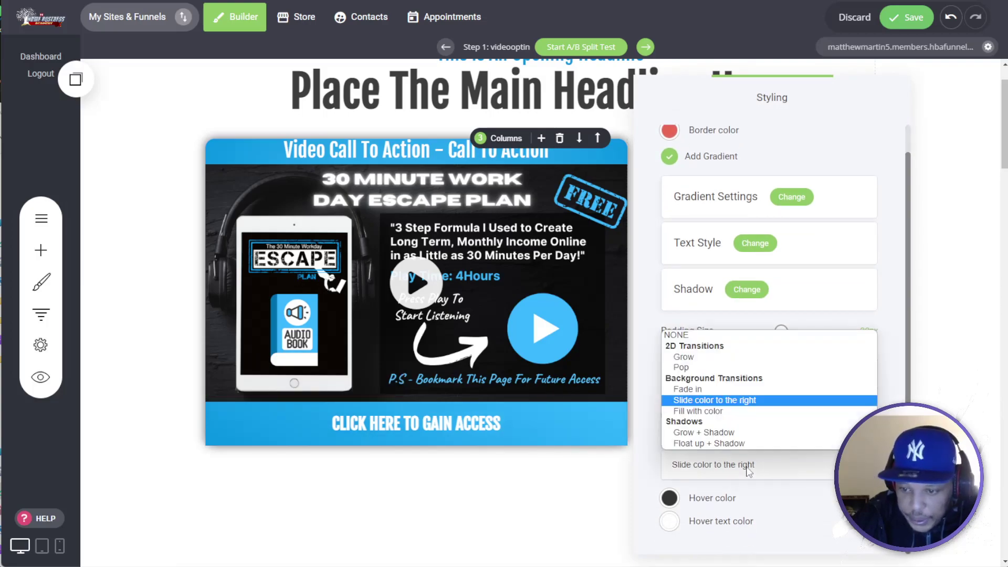
pyautogui.click(744, 444)
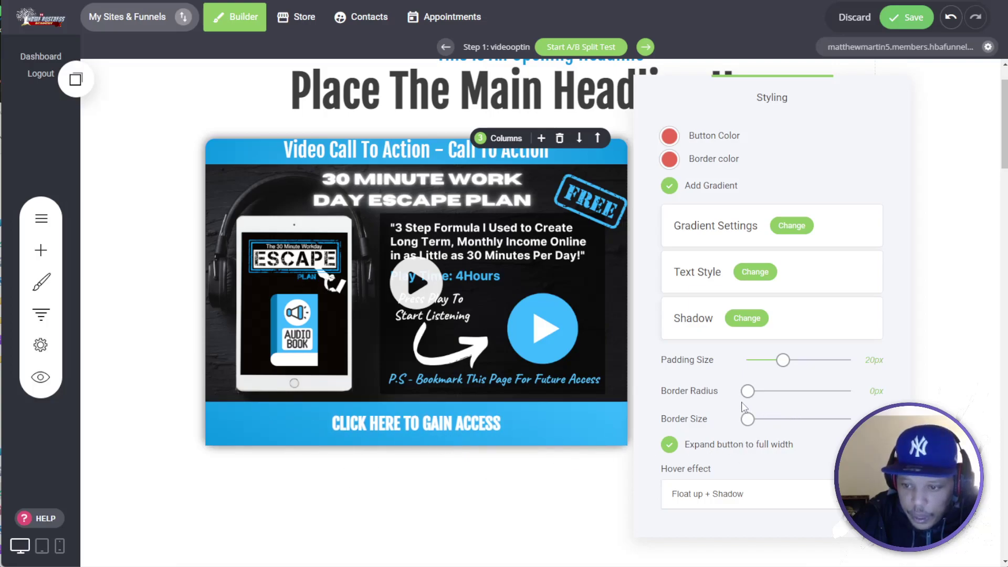
# Round the call-to-action button's corners with a 14px border radius
pyautogui.moveTo(749, 394); pyautogui.dragTo(775, 394)
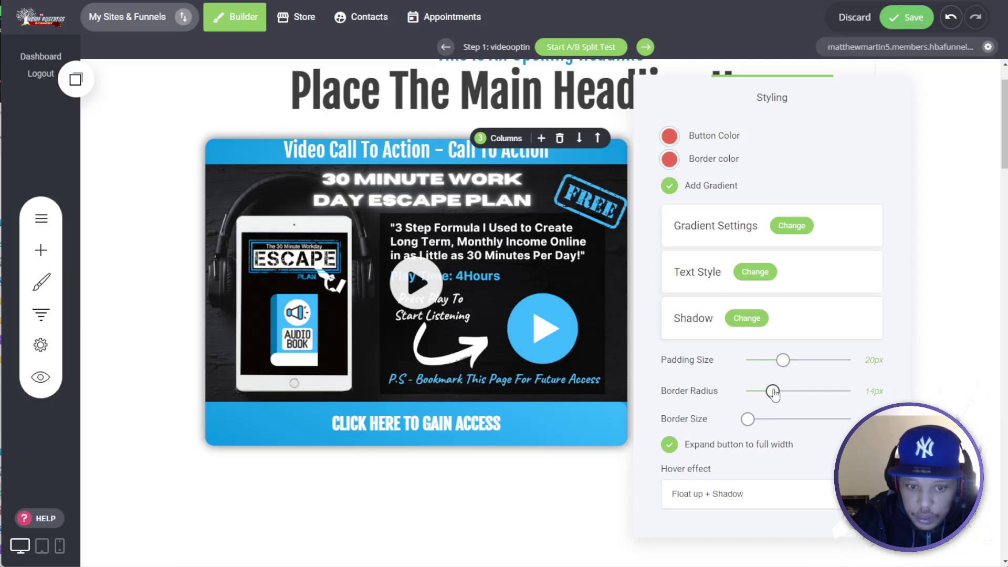
pyautogui.click(155, 330)
# Set the line height of the "Video Call To Action – Call To Action" headline to 1.5
pyautogui.tripleClick(399, 152)
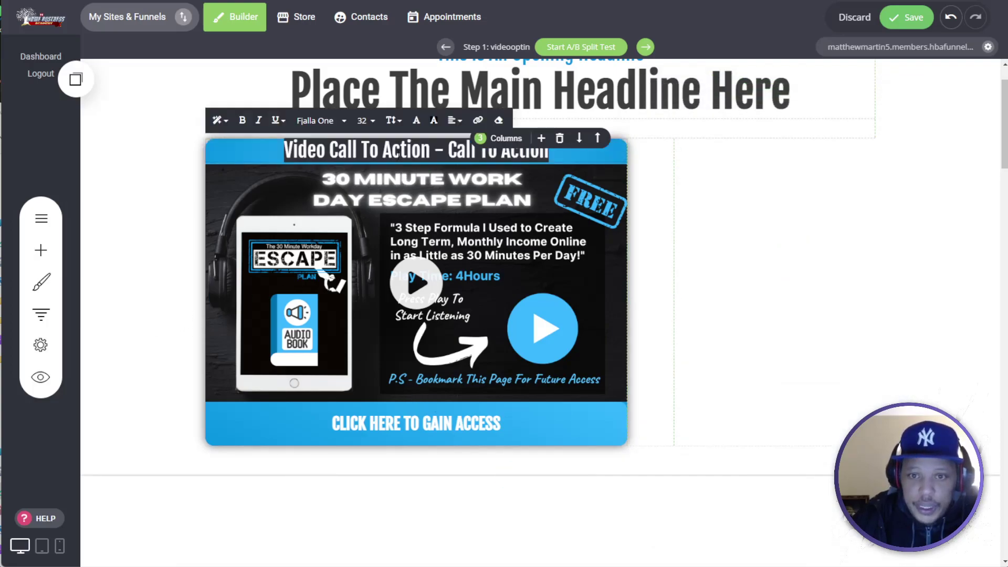
pyautogui.click(394, 121)
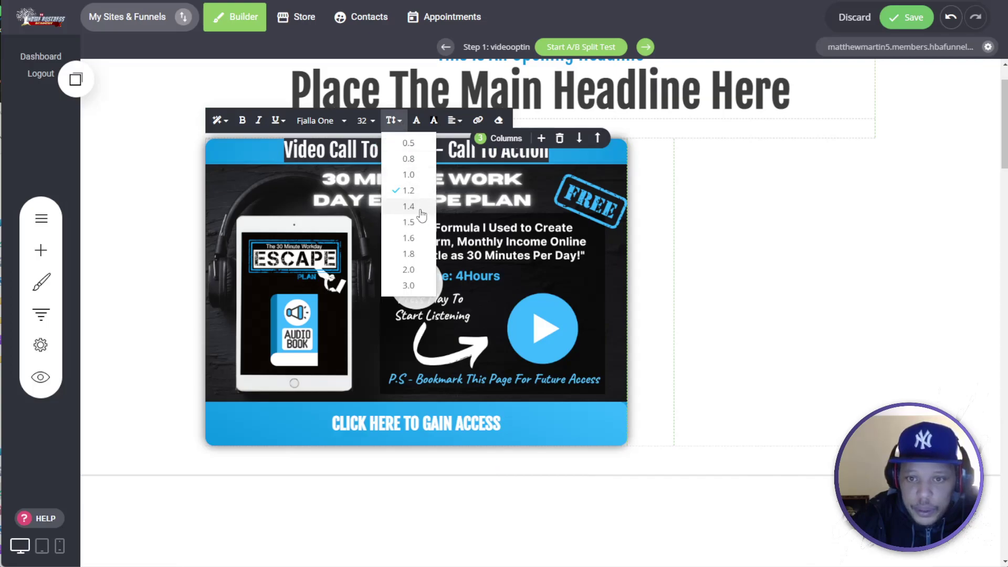
pyautogui.click(410, 223)
pyautogui.click(96, 182)
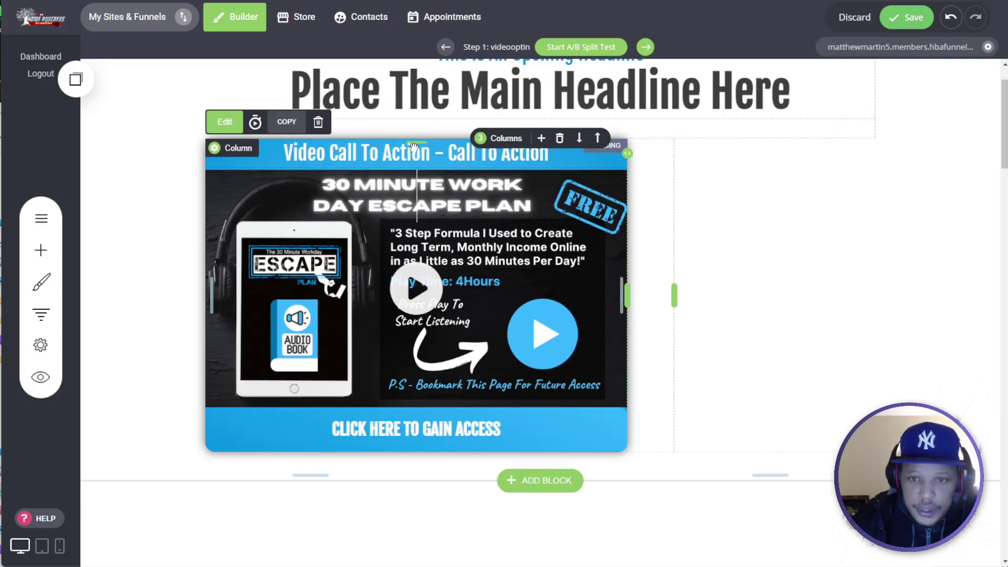
# Add 5px of space above the video headline and widen the video column toward the empty side column
pyautogui.moveTo(415, 144); pyautogui.dragTo(415, 146)
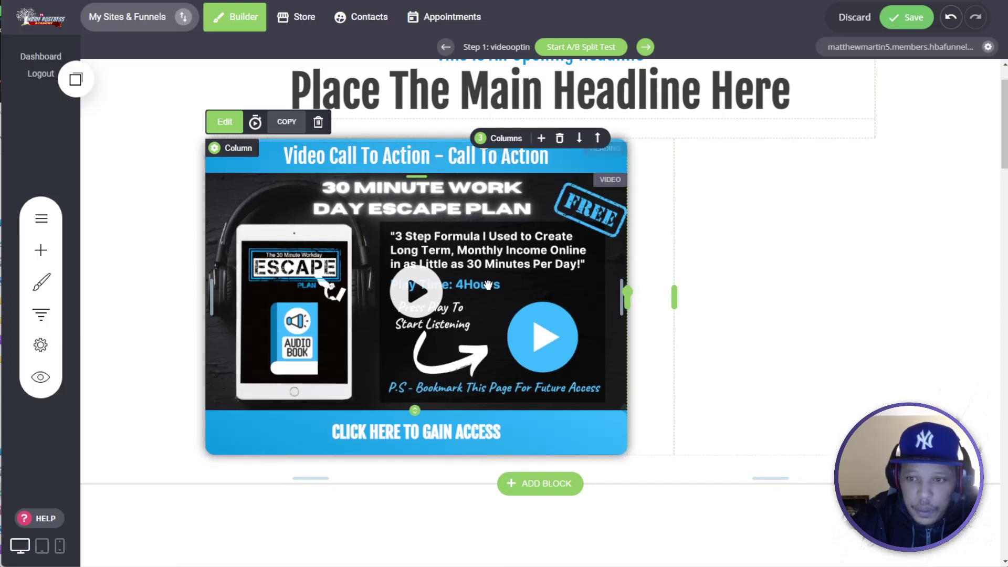
pyautogui.moveTo(629, 296); pyautogui.dragTo(663, 298)
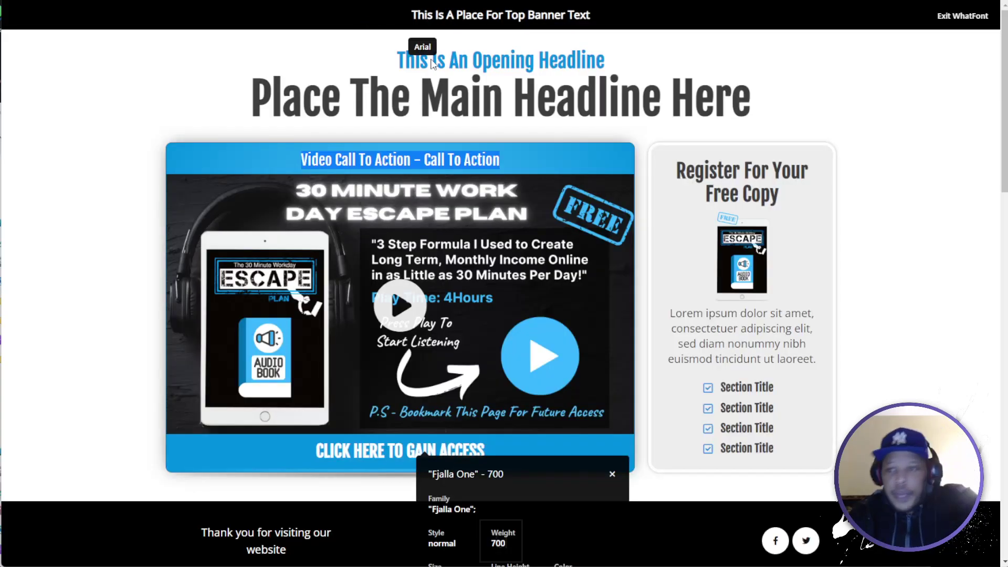
# Sample the registration box's grey background on the live page with the color picker and copy its hex code ededed
pyautogui.click(807, 1)
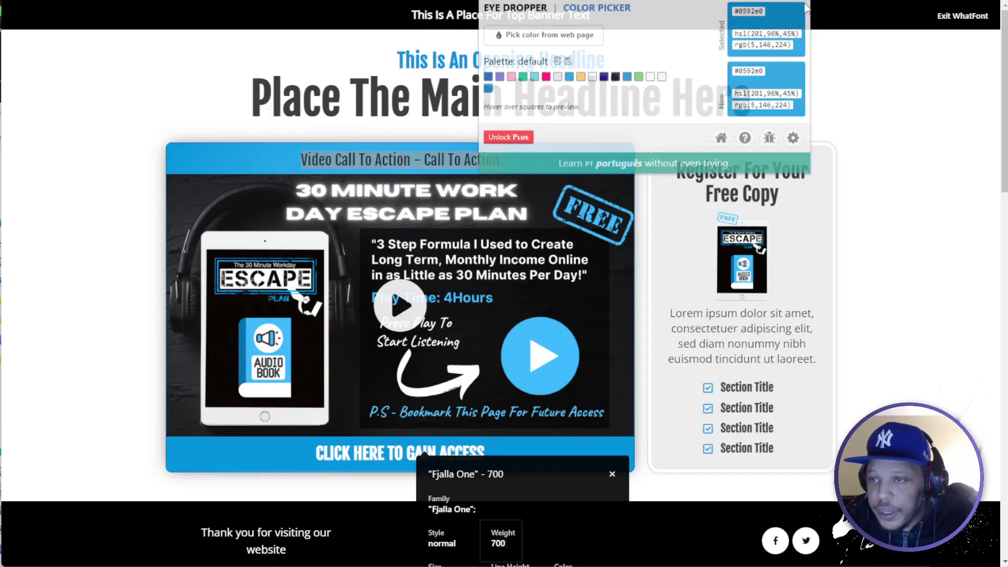
pyautogui.click(525, 37)
pyautogui.click(703, 232)
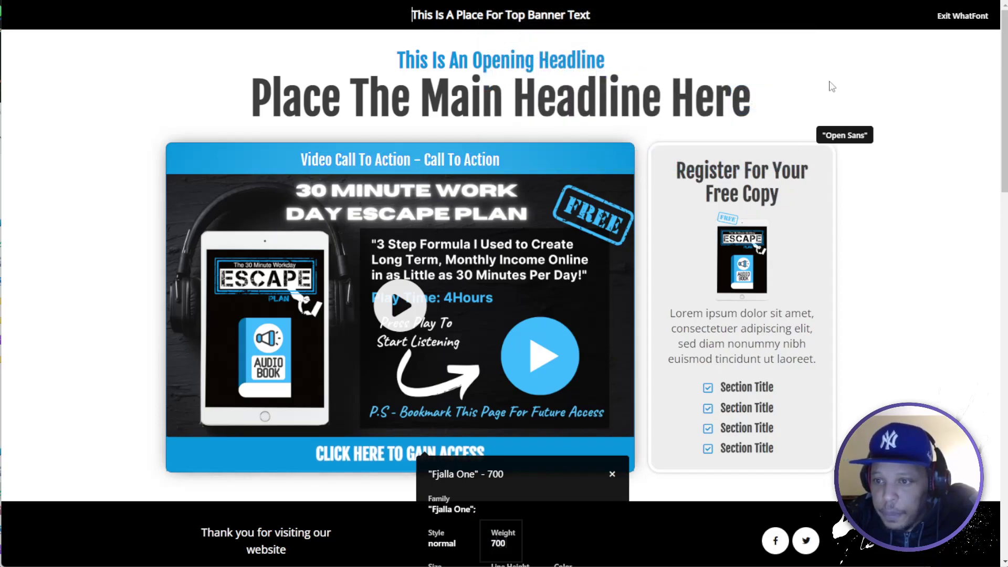
pyautogui.click(807, 1)
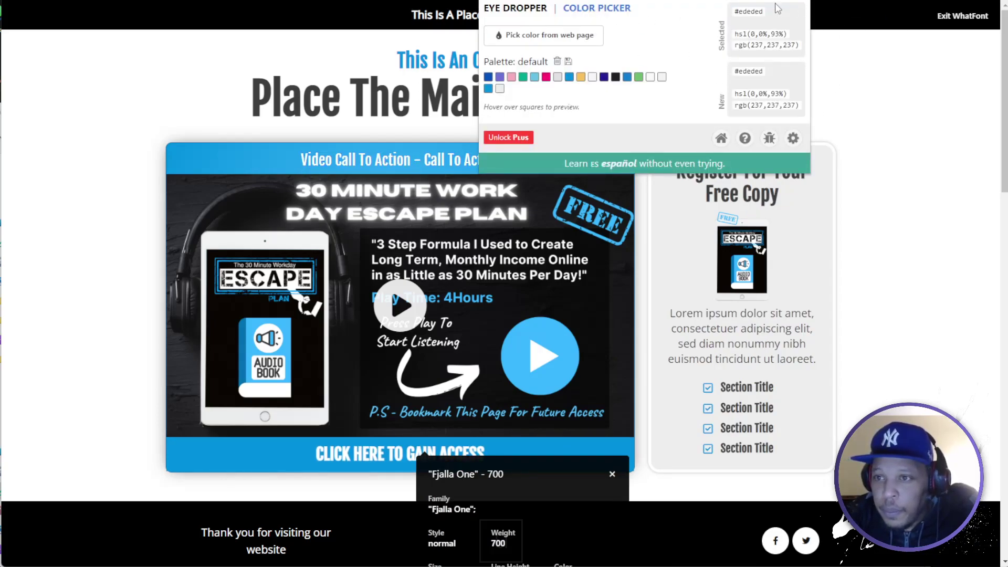
pyautogui.doubleClick(747, 11)
pyautogui.rightClick(747, 11)
pyautogui.click(761, 20)
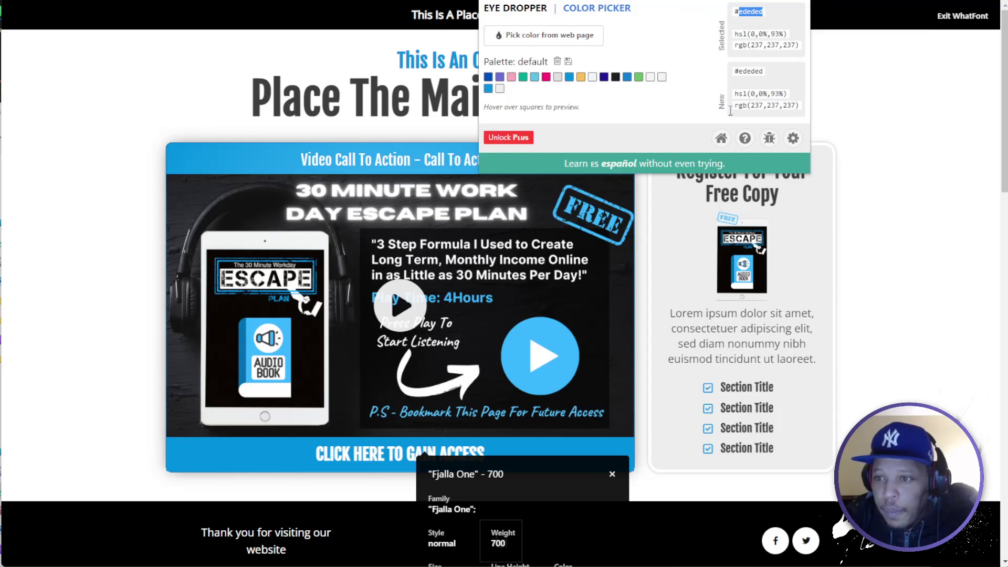
pyautogui.click(672, 261)
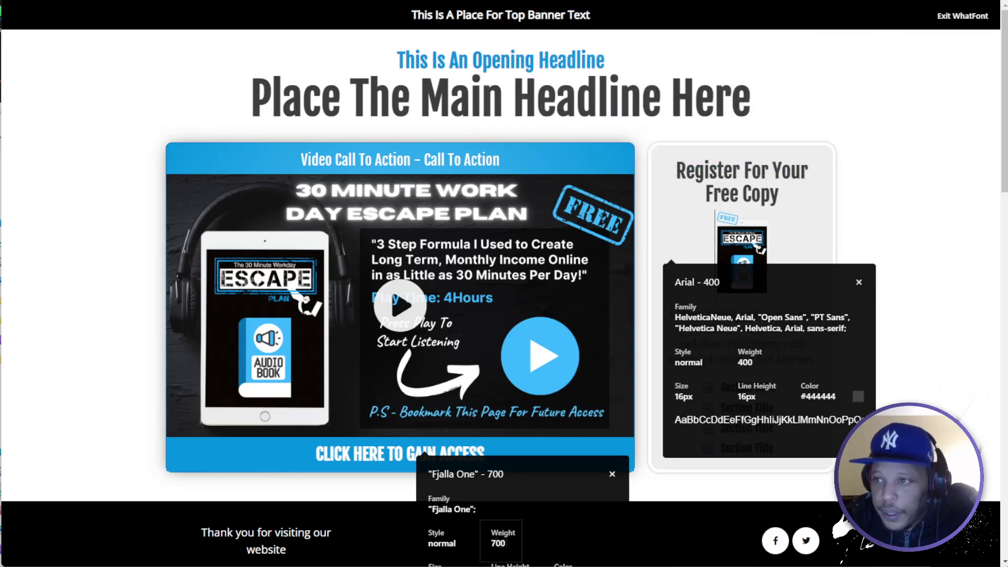
# Measure the registration box's width on the live page with the page ruler
pyautogui.click(820, 1)
pyautogui.moveTo(649, 207); pyautogui.dragTo(835, 261)
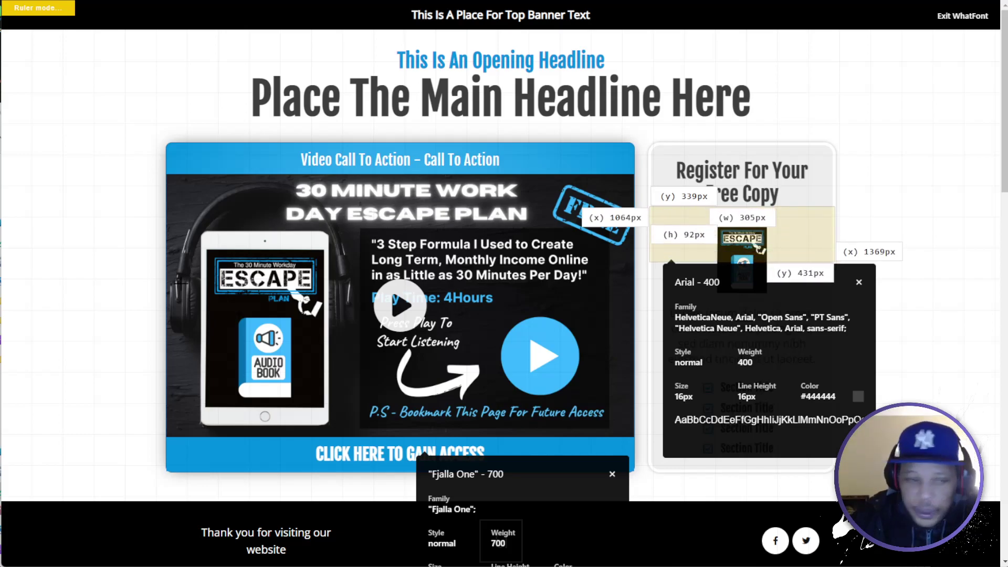
pyautogui.click(140, 192)
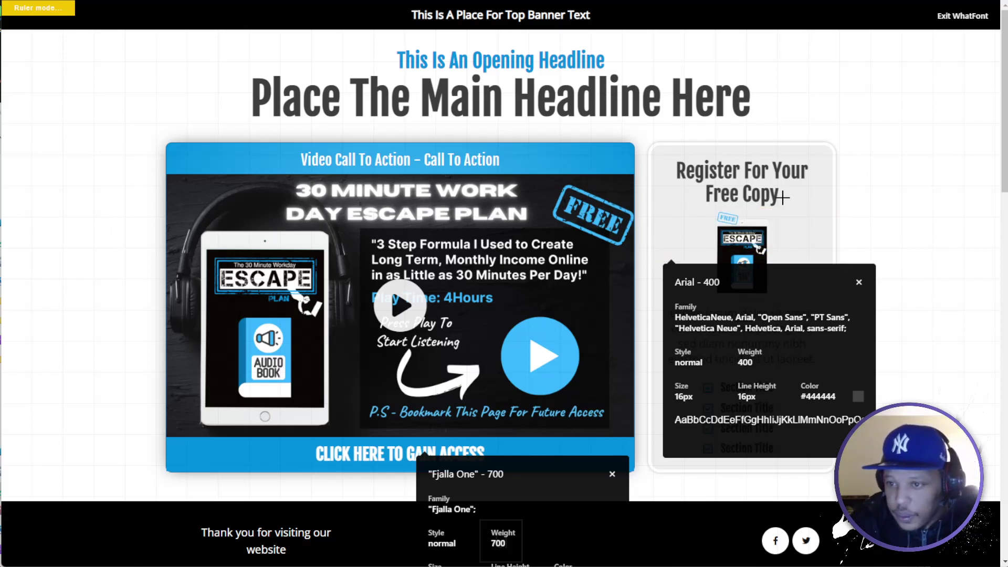
pyautogui.click(846, 1)
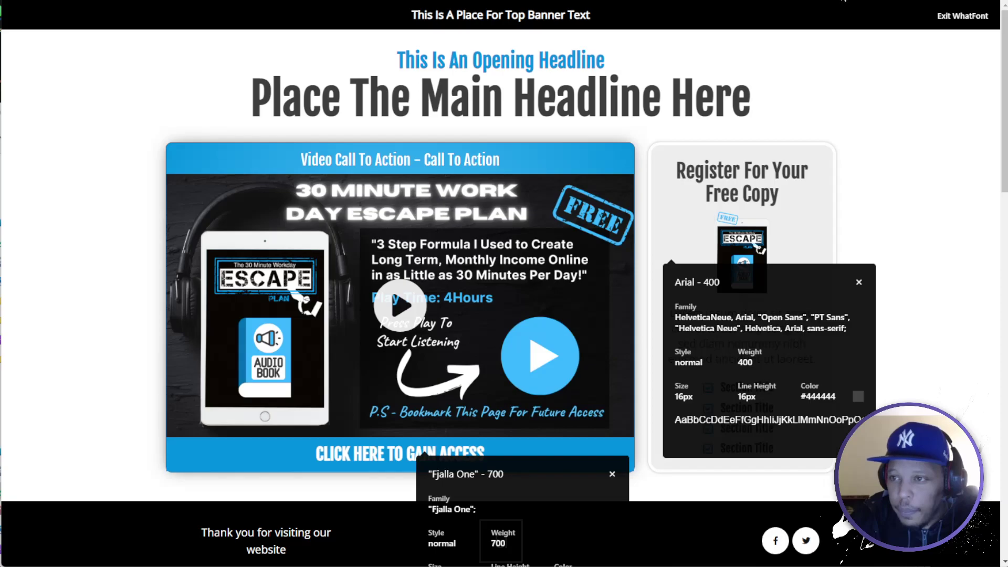
pyautogui.click(828, 1)
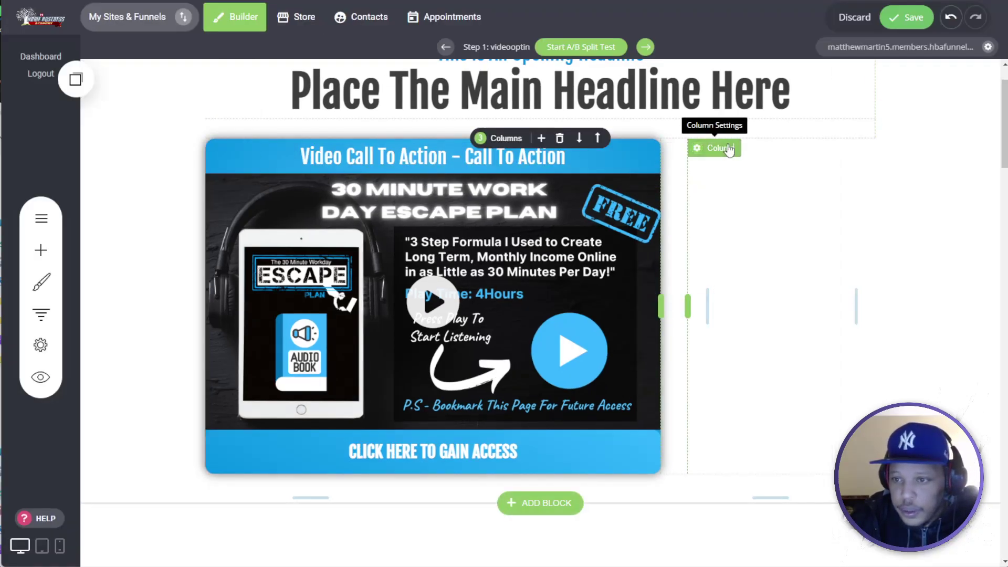
# Set the empty side column's background color to the copied grey ededed
pyautogui.click(729, 149)
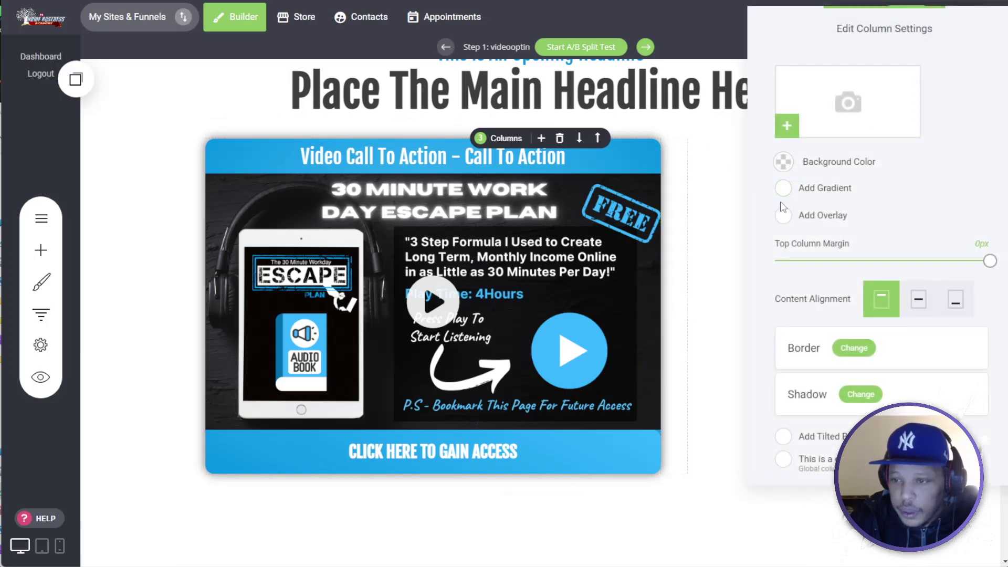
pyautogui.click(860, 350)
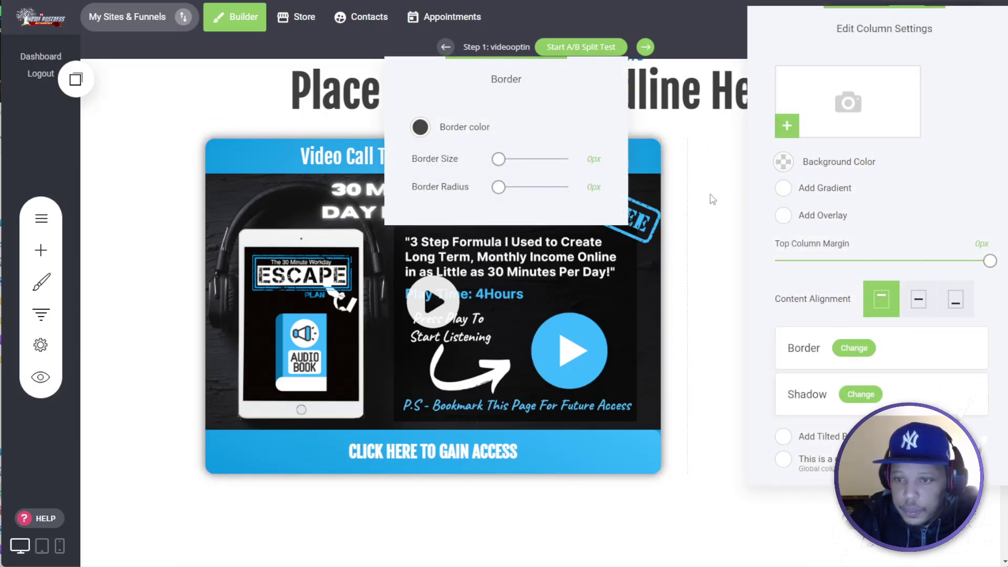
pyautogui.click(782, 163)
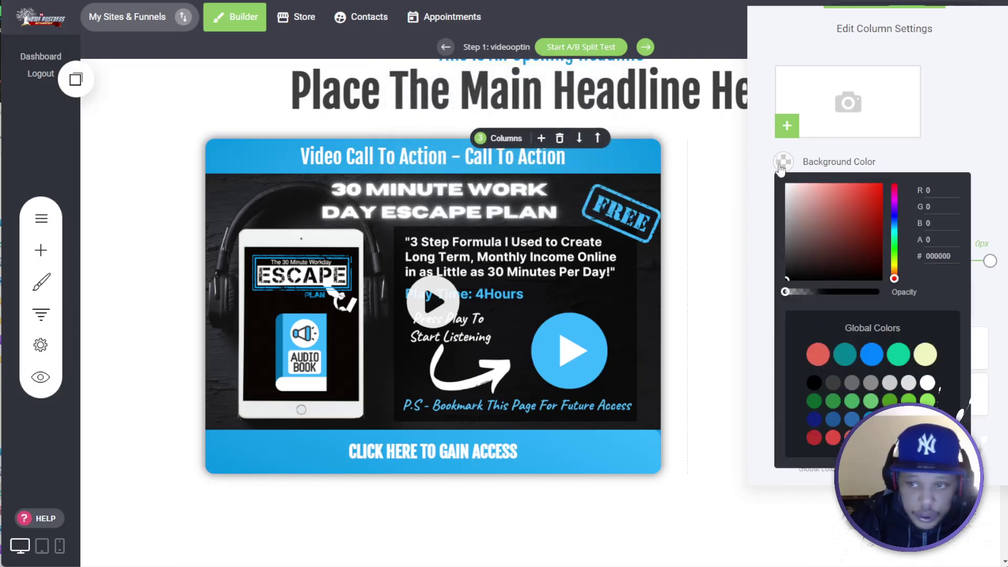
pyautogui.doubleClick(937, 256)
pyautogui.rightClick(931, 255)
pyautogui.click(895, 317)
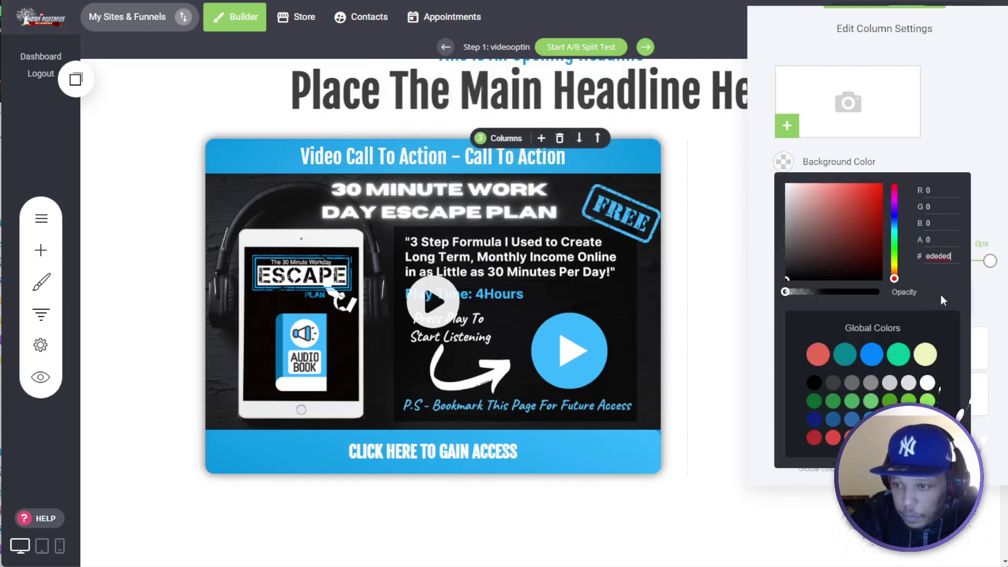
pyautogui.click(910, 163)
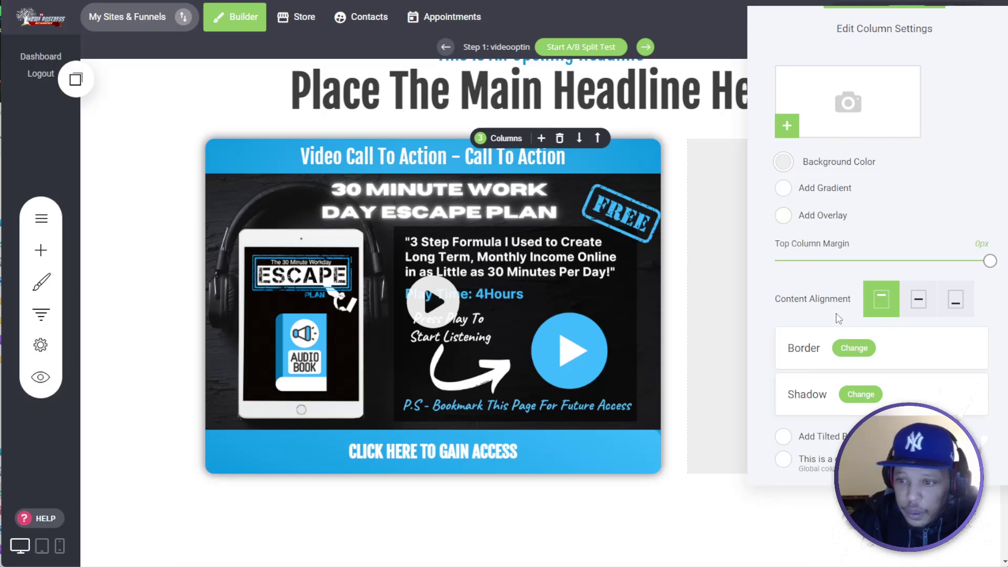
# Give the grey side column a white border with a size of 4px and a radius of 15px
pyautogui.click(853, 349)
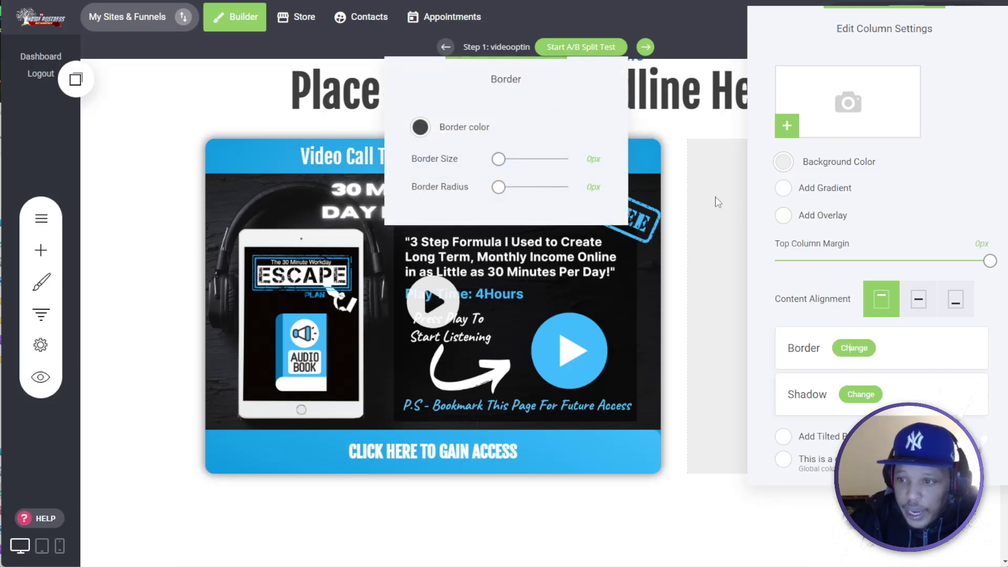
pyautogui.click(421, 128)
pyautogui.moveTo(435, 153); pyautogui.dragTo(411, 155)
pyautogui.click(411, 154)
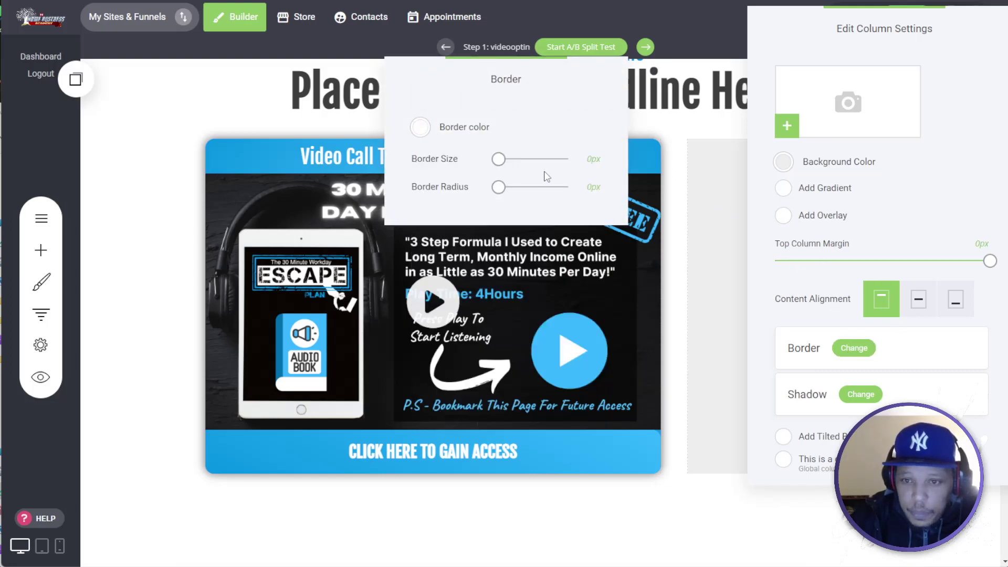
pyautogui.moveTo(505, 164); pyautogui.dragTo(508, 190)
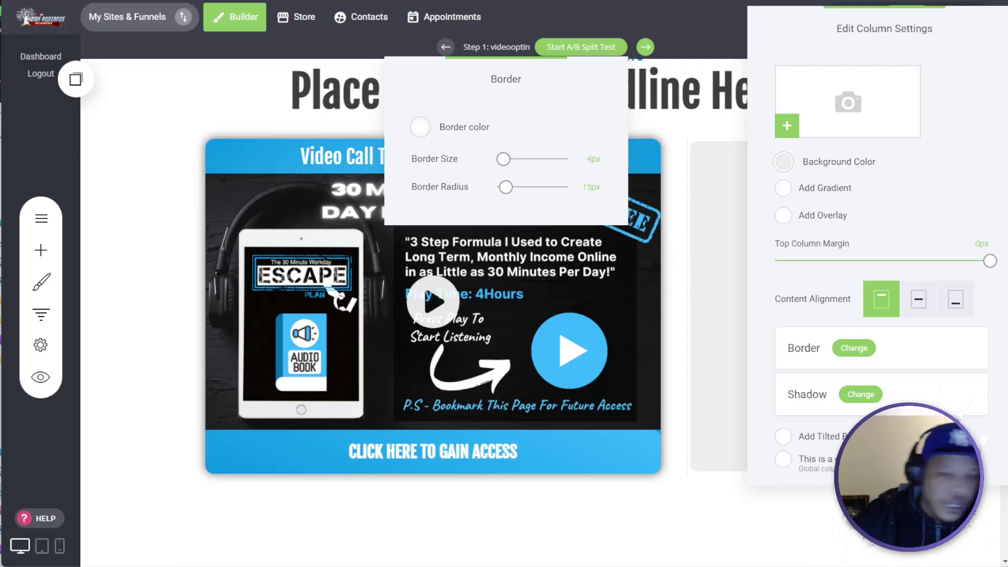
# Add an outer shadow to the grey side column in the dark color 151515
pyautogui.click(860, 394)
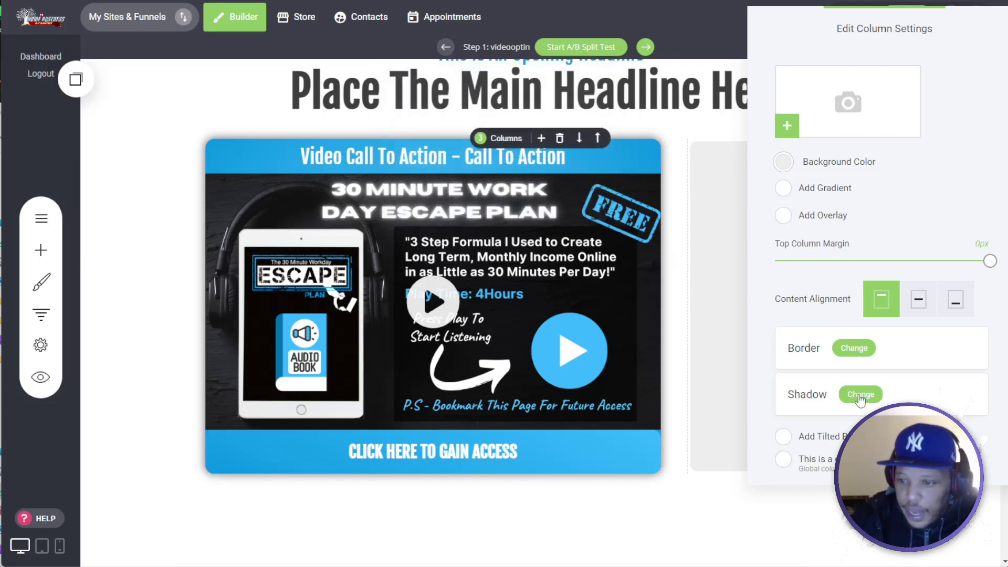
pyautogui.click(859, 396)
pyautogui.click(507, 147)
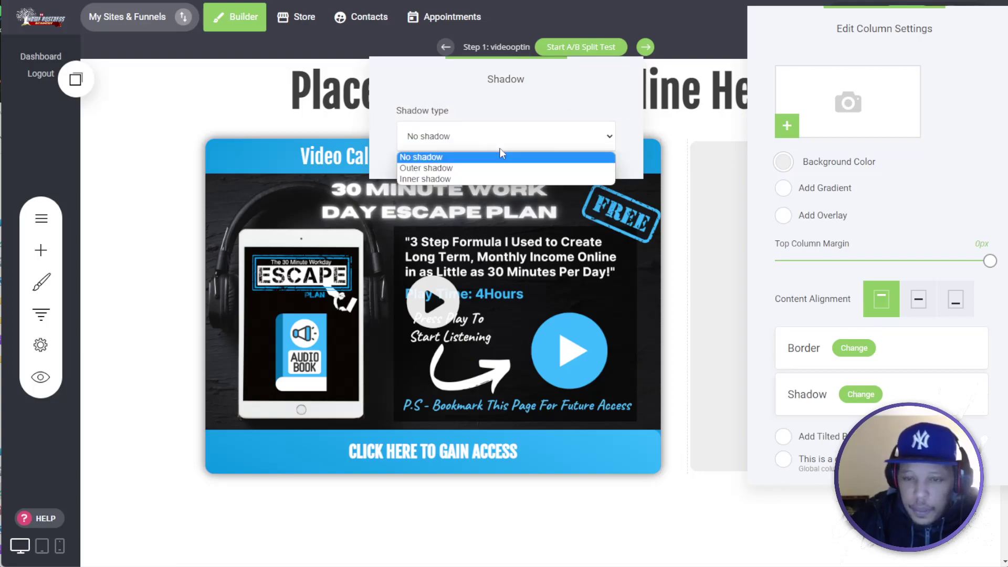
pyautogui.click(457, 168)
pyautogui.click(405, 169)
pyautogui.moveTo(439, 231)
pyautogui.mouseDown()
pyautogui.moveTo(440, 280)
pyautogui.moveTo(552, 310)
pyautogui.mouseUp()
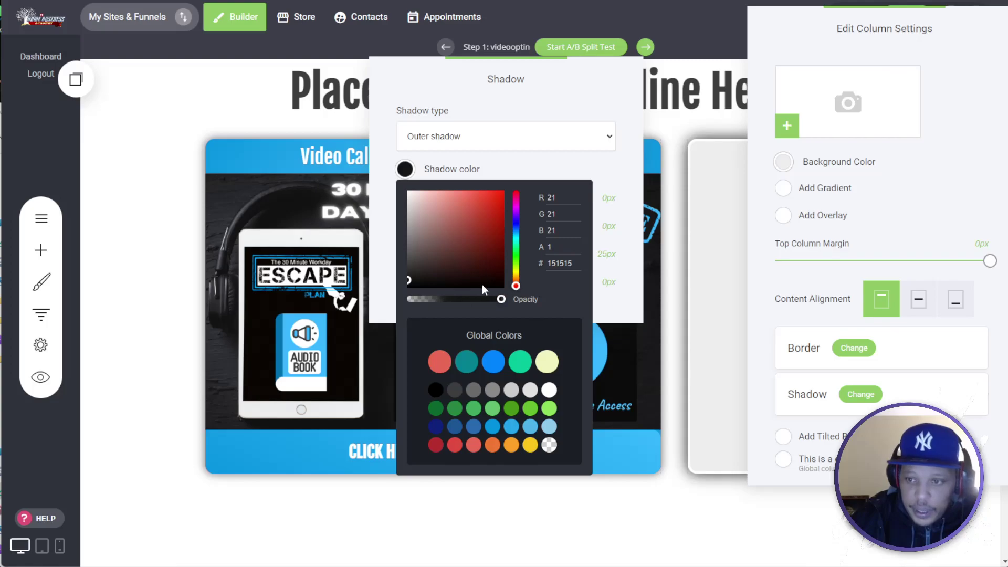
pyautogui.click(392, 226)
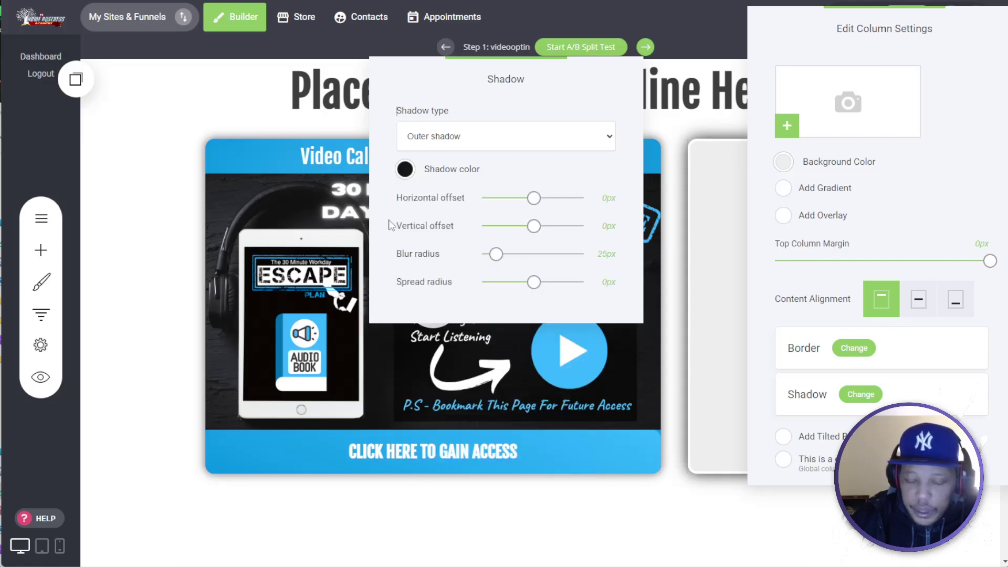
# Soften the side column's shadow with a 13px blur radius and a color opacity of about 0.29
pyautogui.click(496, 254)
pyautogui.moveTo(496, 256); pyautogui.dragTo(490, 255)
pyautogui.click(406, 172)
pyautogui.moveTo(469, 299); pyautogui.dragTo(435, 299)
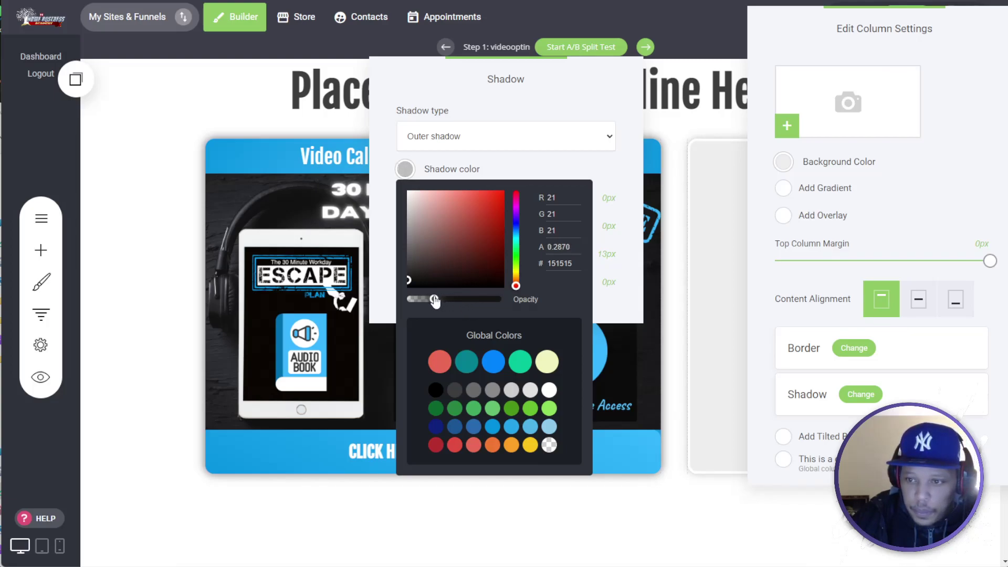
pyautogui.click(166, 150)
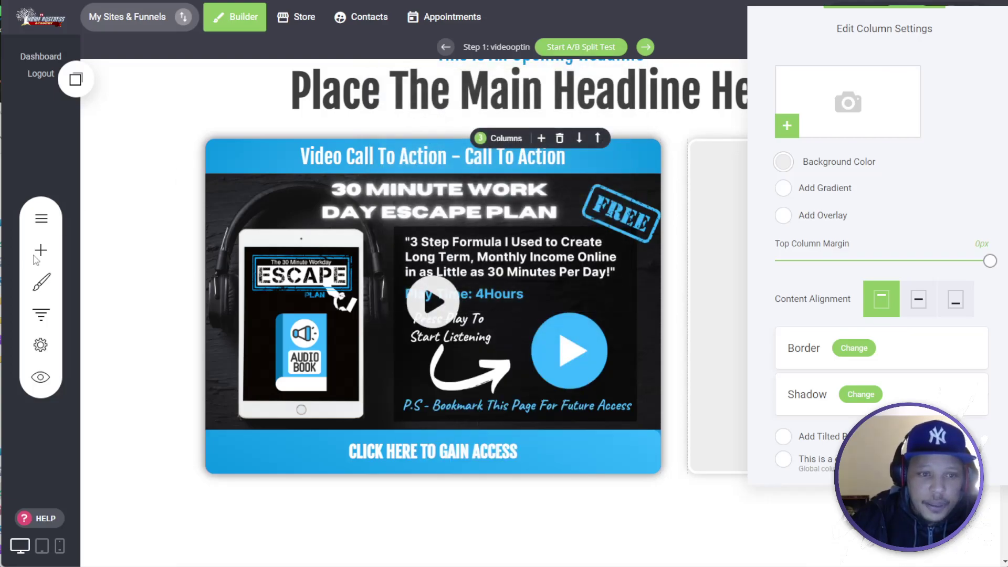
# Copy the "Register For Your Free Copy" heading text from the live page's registration box
pyautogui.scroll(2, 263, 194)
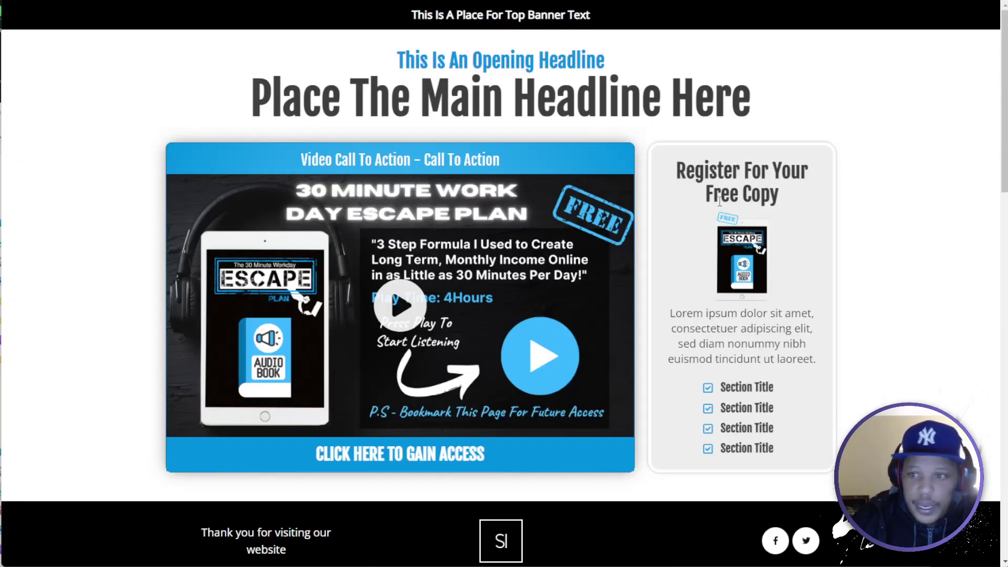
pyautogui.doubleClick(727, 171)
pyautogui.tripleClick(726, 170)
pyautogui.rightClick(726, 170)
pyautogui.click(745, 180)
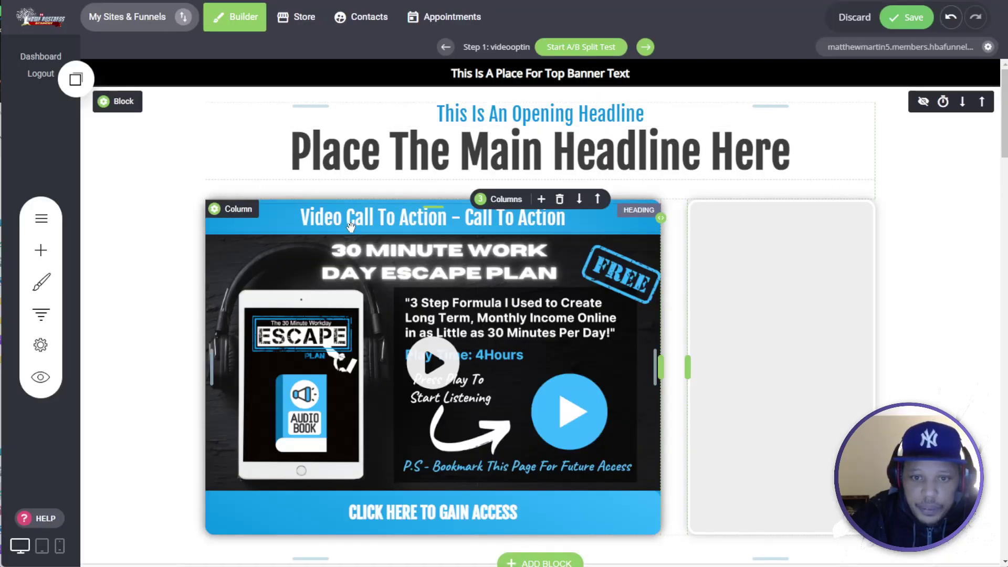
# Duplicate the video headline and place the copy at the top of the grey side column
pyautogui.moveTo(347, 221)
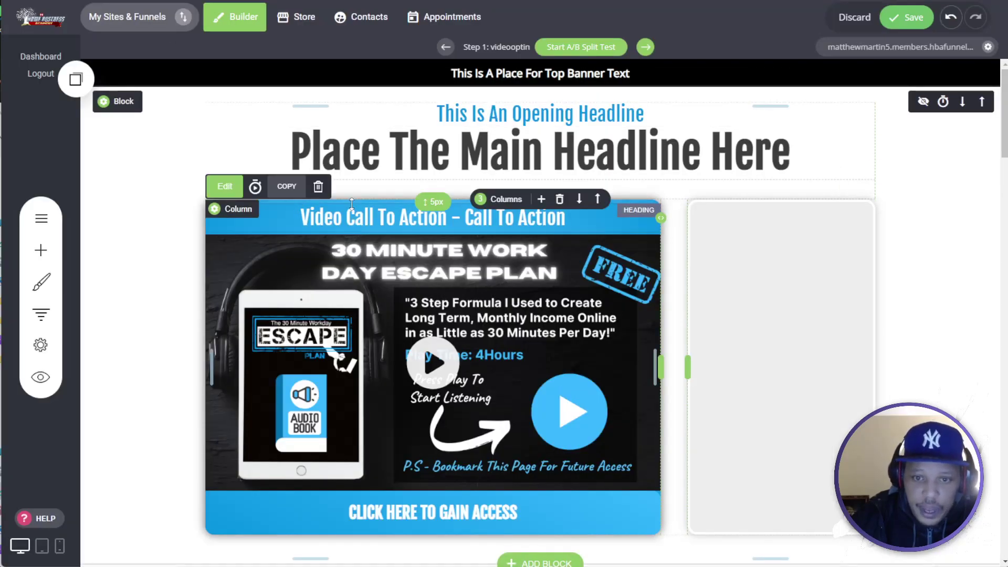
pyautogui.click(293, 188)
pyautogui.moveTo(108, 196); pyautogui.dragTo(793, 265)
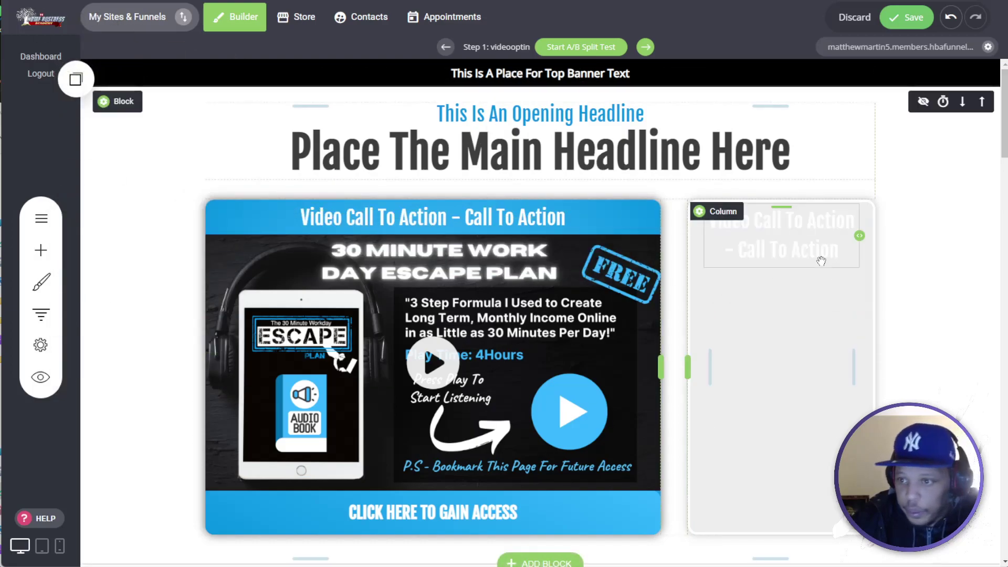
# Replace the duplicated headline's text with "Register For Your Free Copy" and select all of it
pyautogui.doubleClick(758, 231)
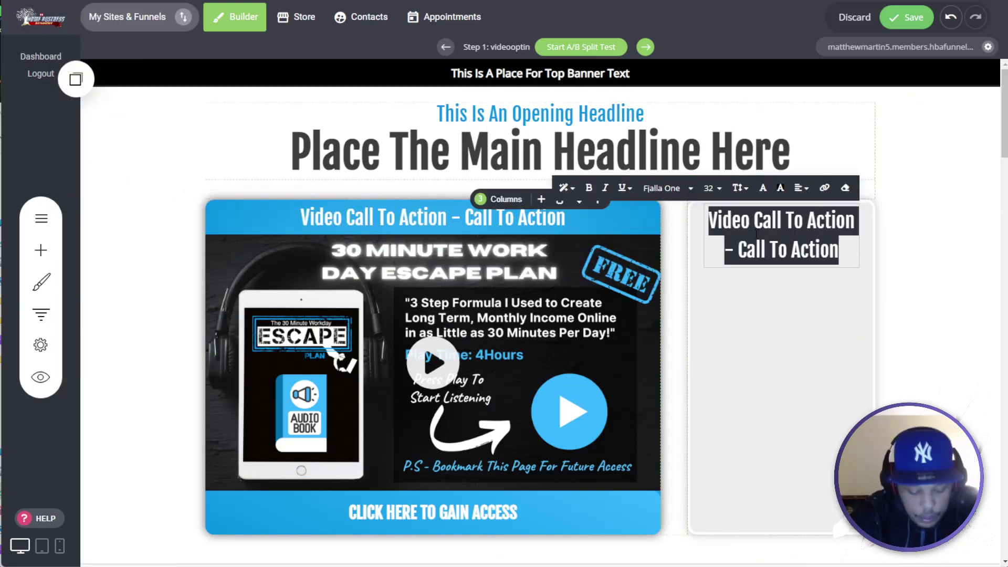
pyautogui.hotkey('ctrl', 'v')
pyautogui.hotkey('ctrl', 'a')
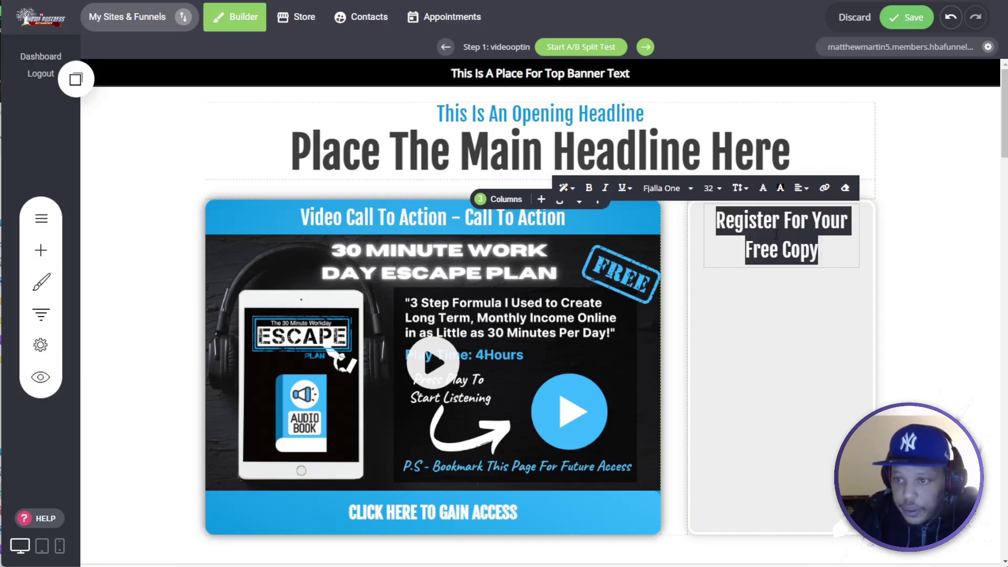
# Recolor the selected "Register For Your Free Copy" heading text to black
pyautogui.click(769, 194)
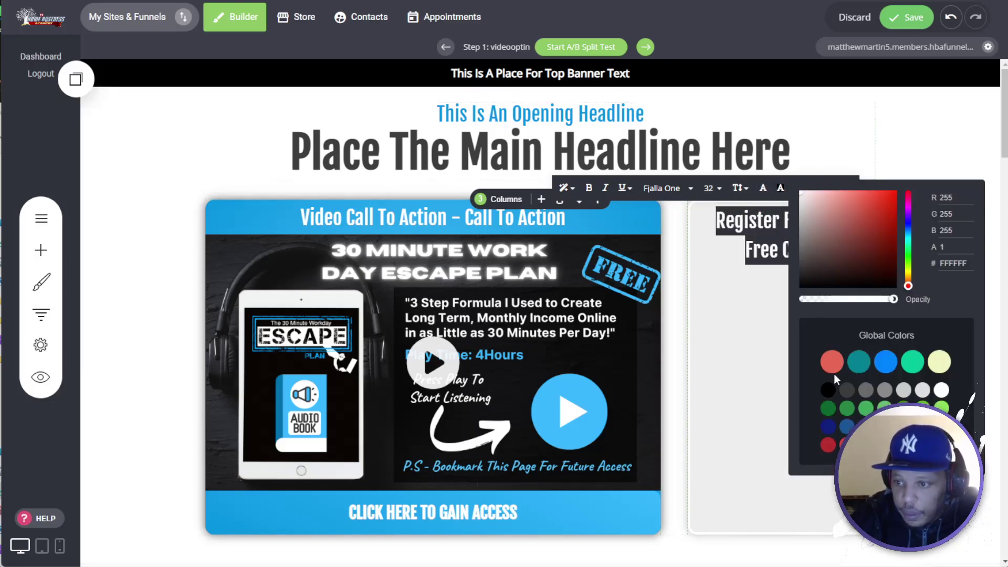
pyautogui.click(180, 237)
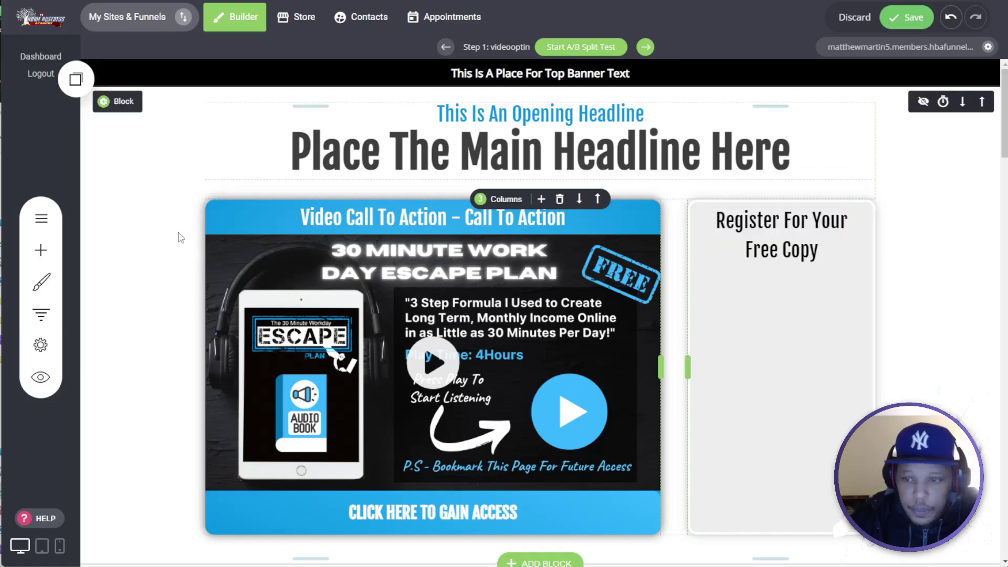
# Add an image widget below the "Register For Your Free Copy" heading in the grey side column
pyautogui.click(41, 250)
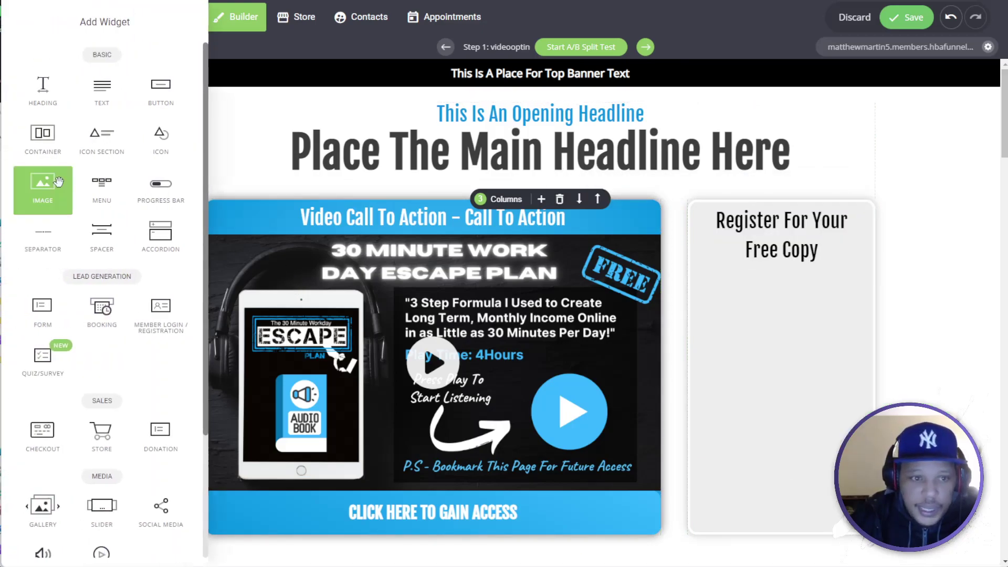
pyautogui.moveTo(58, 177); pyautogui.dragTo(775, 312)
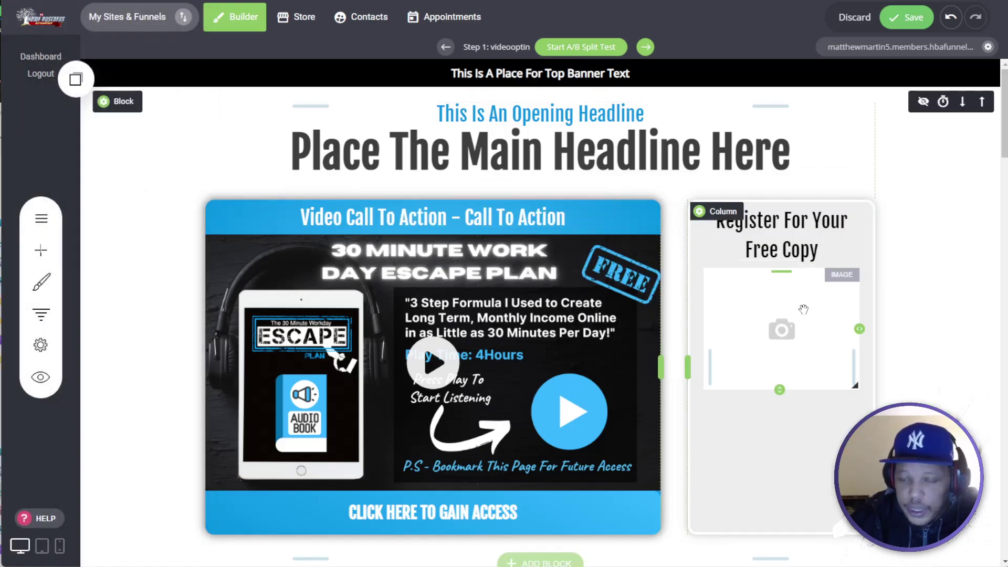
pyautogui.click(608, 299)
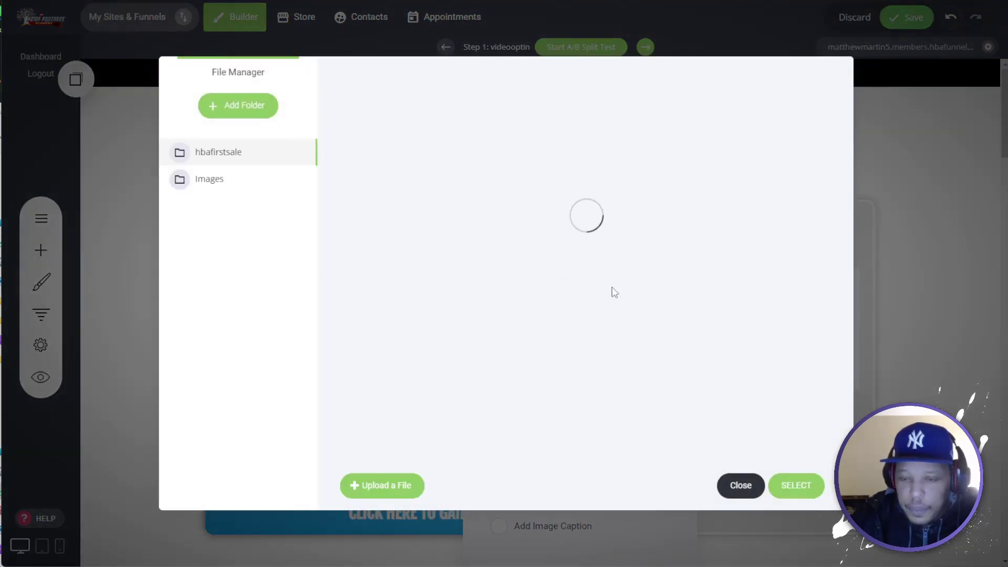
pyautogui.click(736, 484)
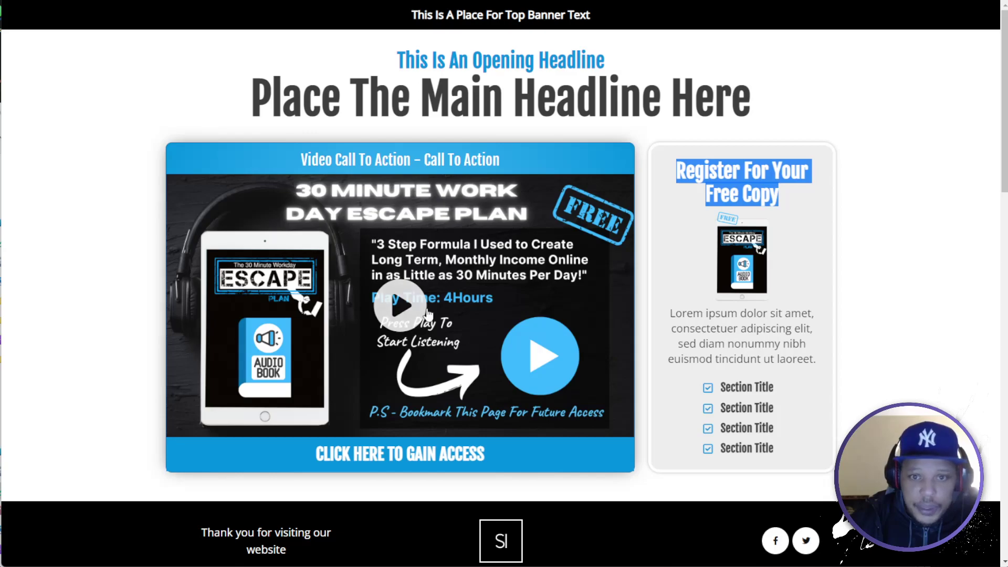
# Save the audio book cover image from the live page's registration box to the Downloads folder
pyautogui.rightClick(742, 261)
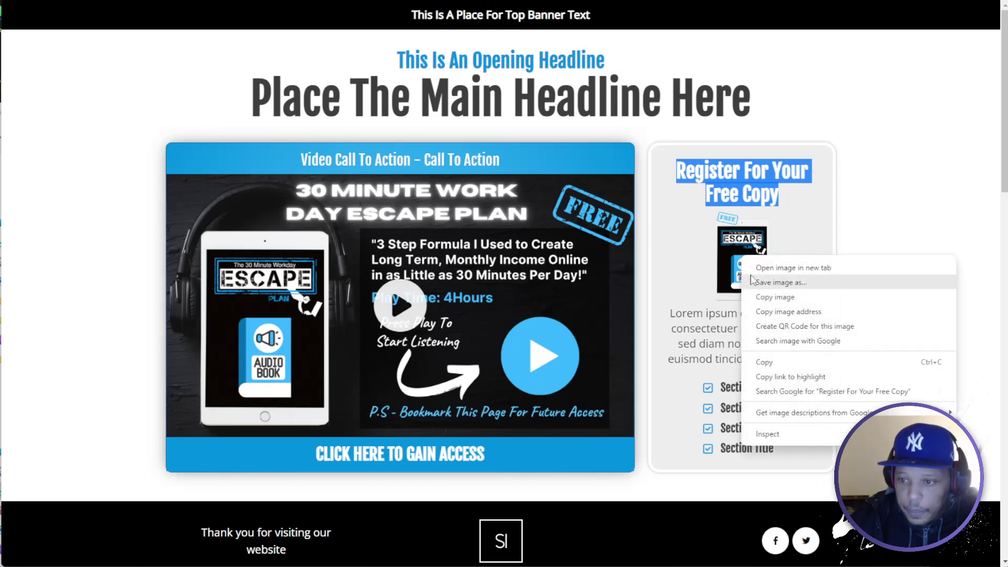
pyautogui.click(742, 280)
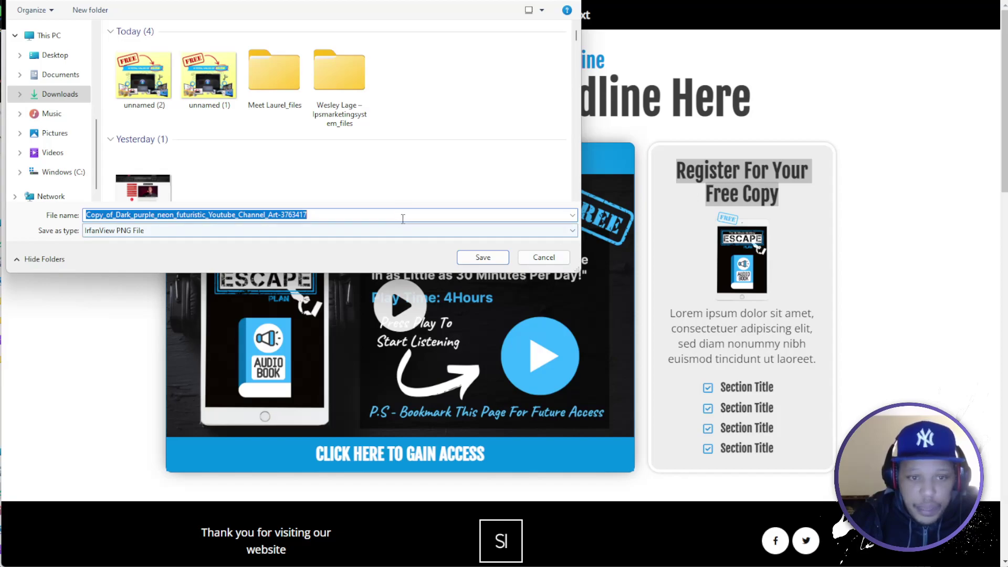
pyautogui.click(484, 266)
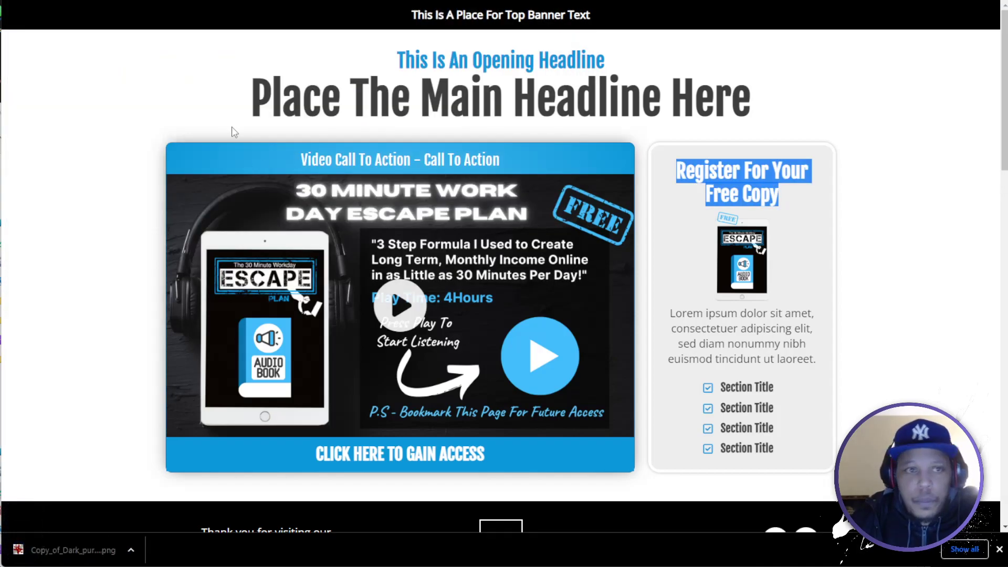
# Upload the downloaded Copy_of_Dark_purple_neon_futuristic_Youtube_Channel_Art-3763417 image and use it in the side column's image widget
pyautogui.hotkey('ctrl', 'Tab')
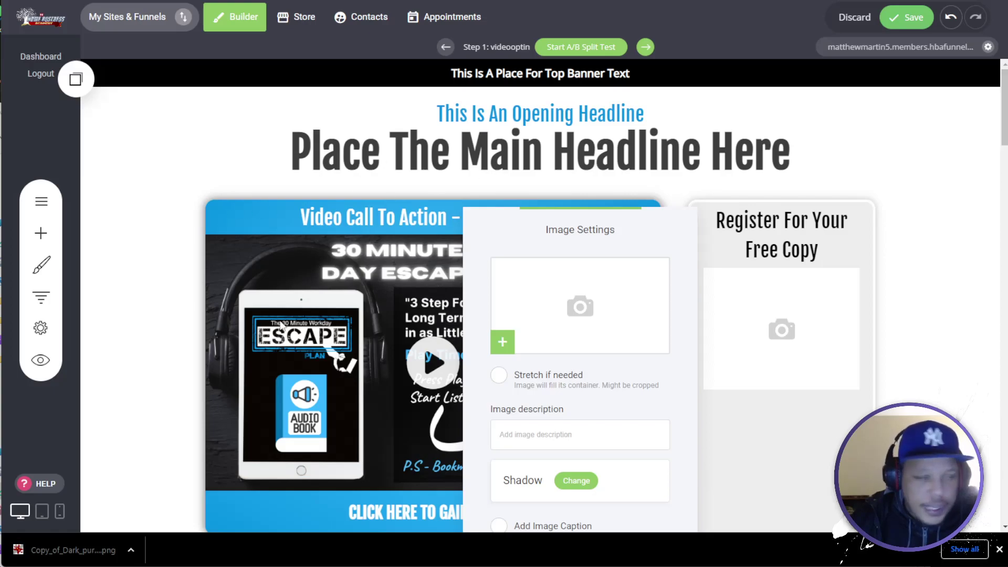
pyautogui.click(612, 311)
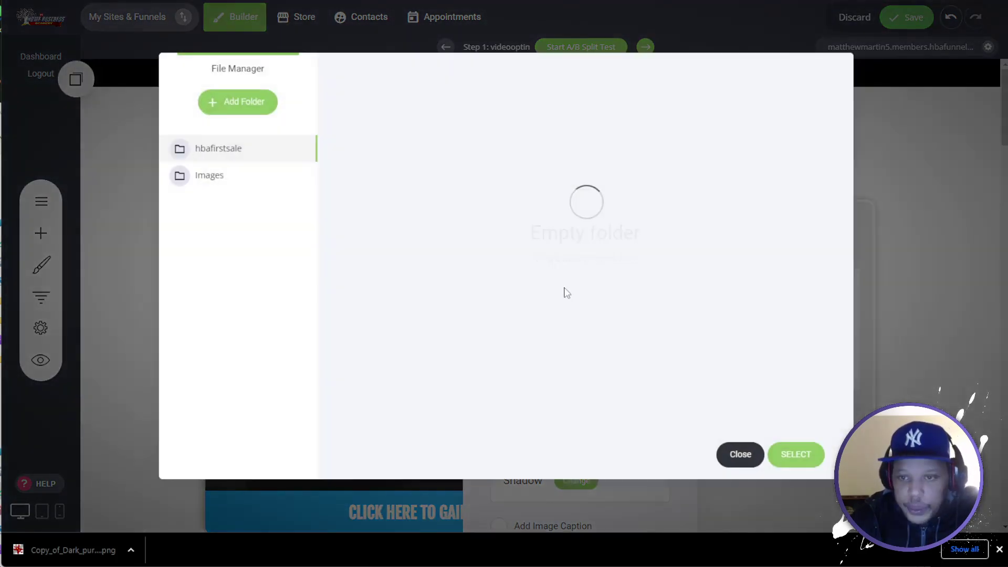
pyautogui.click(395, 458)
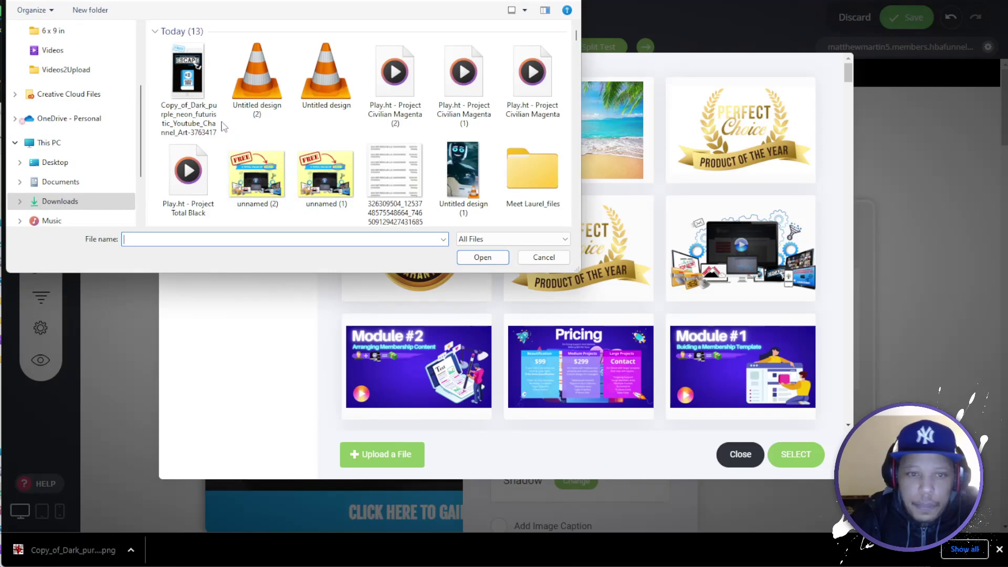
pyautogui.click(217, 105)
pyautogui.click(488, 261)
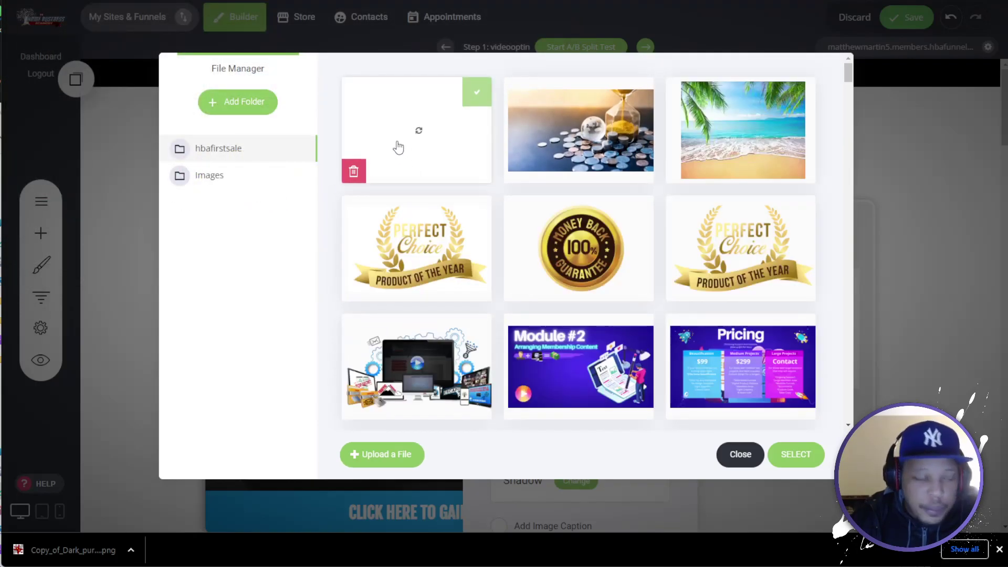
pyautogui.click(815, 457)
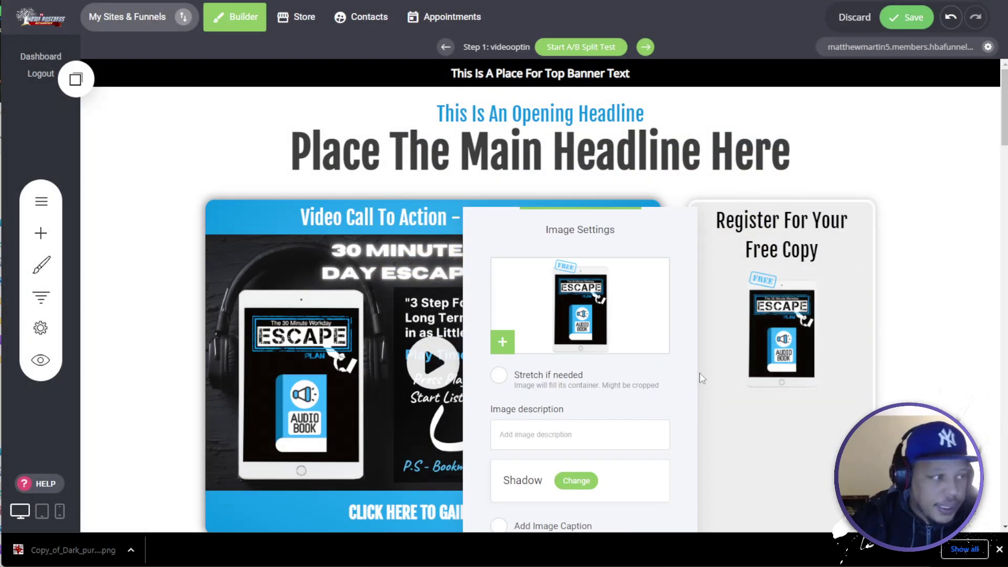
pyautogui.click(704, 352)
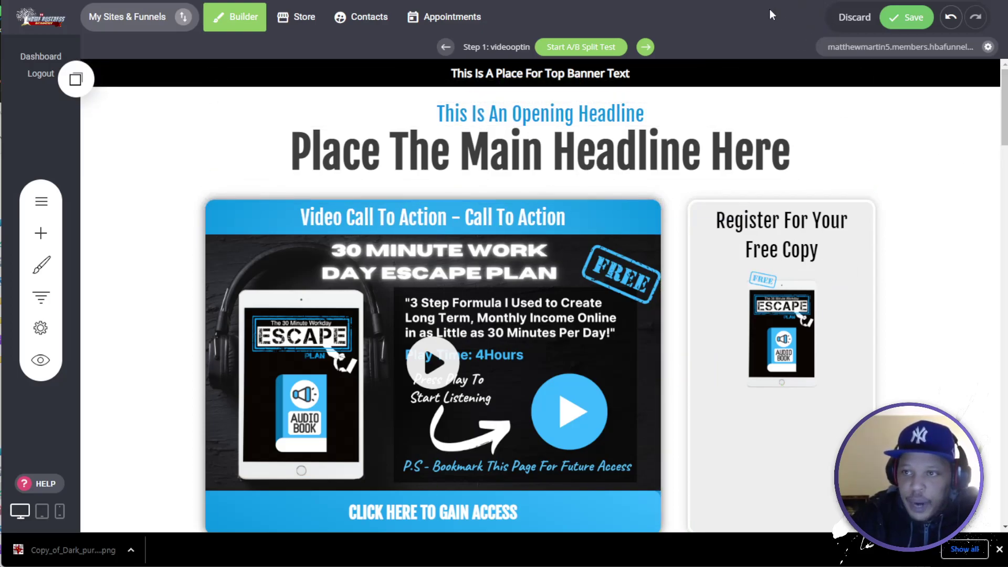
# Review the primary, secondary, background and main text colors in the global color palette
pyautogui.click(45, 274)
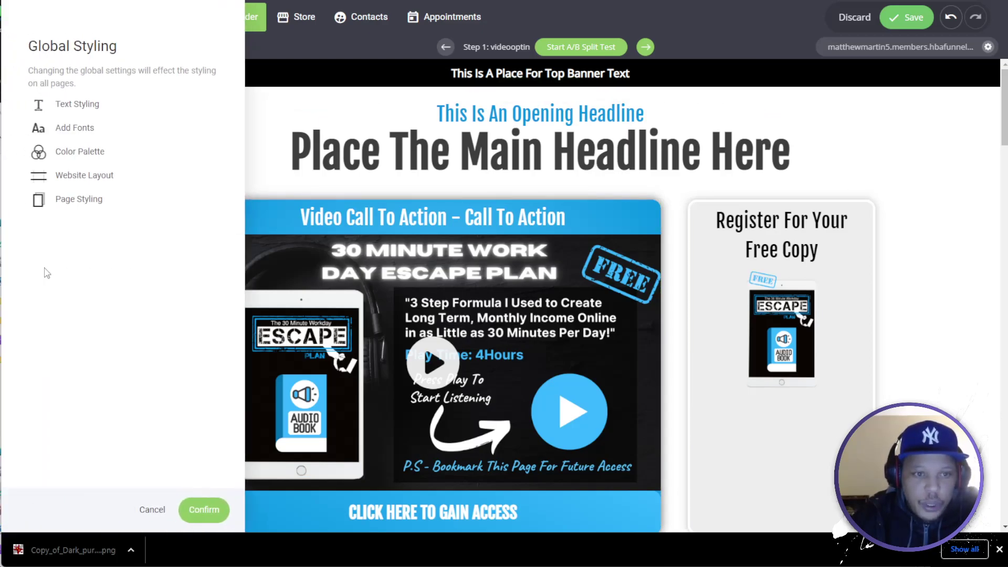
pyautogui.click(79, 152)
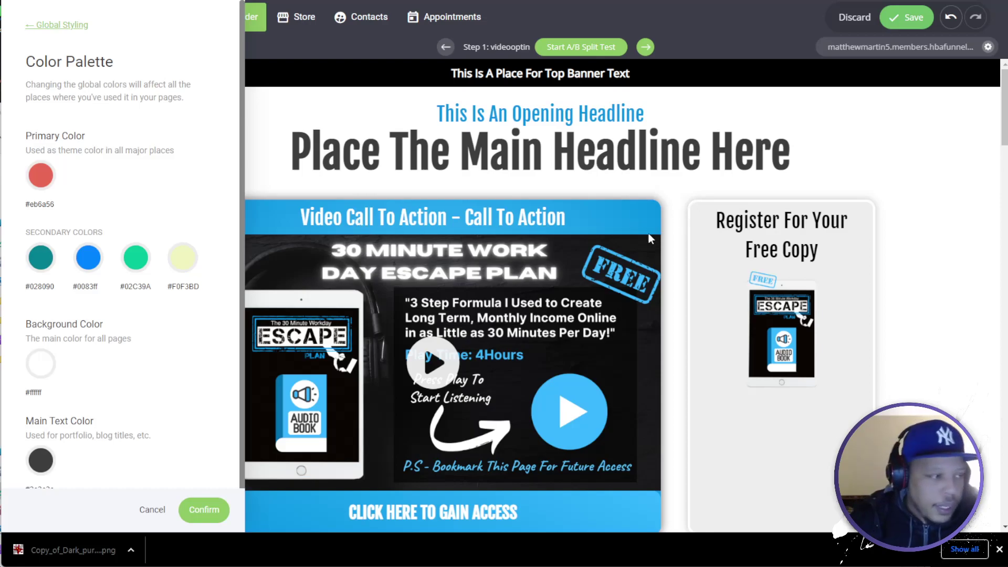
# Reduce the height of the audio book cover image in the side column
pyautogui.click(781, 309)
pyautogui.moveTo(779, 387); pyautogui.dragTo(781, 346)
# Copy the "Lorem ipsum dolor sit amet" paragraph from the live page's registration box
pyautogui.hotkey('ctrl', 'Tab')
pyautogui.hotkey('ctrl', 'Tab')
pyautogui.hotkey('ctrl', 'shift', 'Tab')
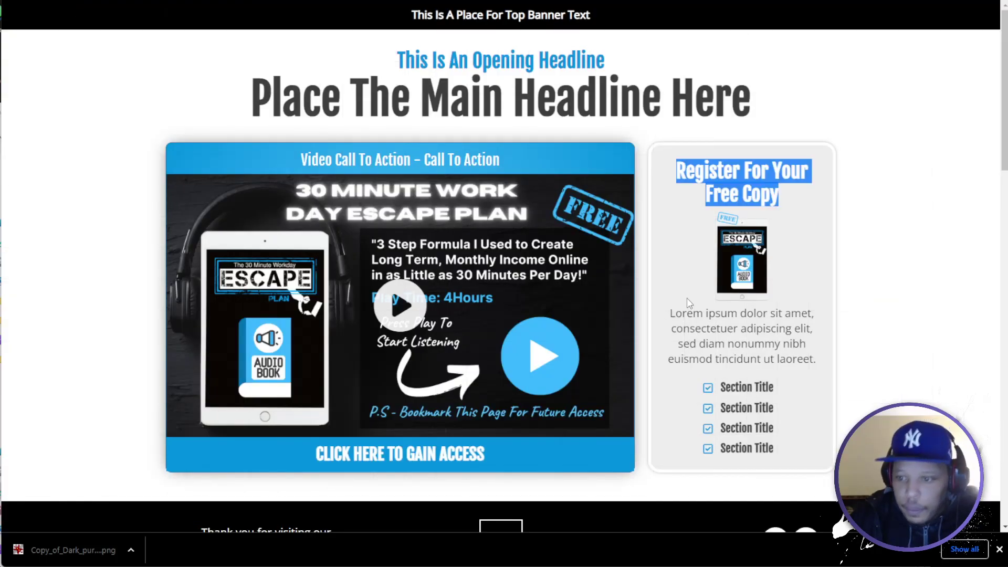
pyautogui.tripleClick(703, 328)
pyautogui.rightClick(704, 324)
pyautogui.click(727, 334)
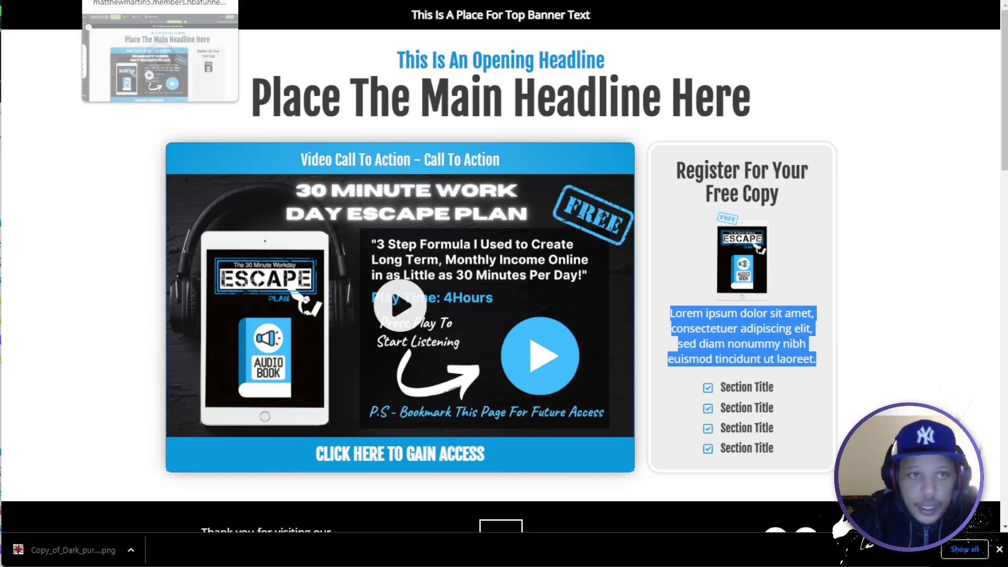
# Add a text widget below the cover image and replace its placeholder text with the copied Lorem ipsum paragraph
pyautogui.hotkey('ctrl', 'shift', 'Tab')
pyautogui.click(41, 233)
pyautogui.moveTo(101, 142); pyautogui.dragTo(776, 348)
pyautogui.click(781, 368)
pyautogui.hotkey('ctrl', 'a')
pyautogui.hotkey('ctrl', 'v')
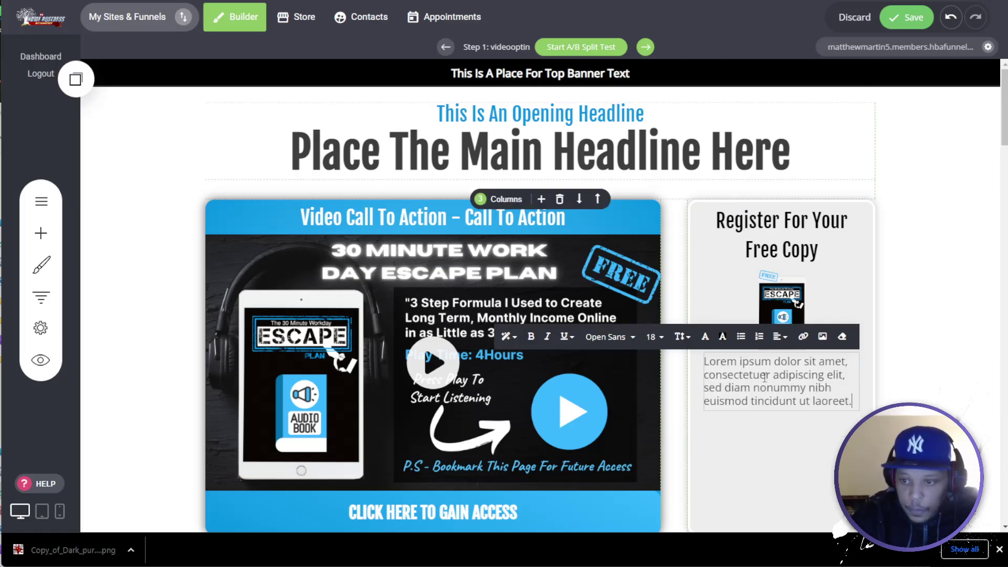
pyautogui.click(781, 429)
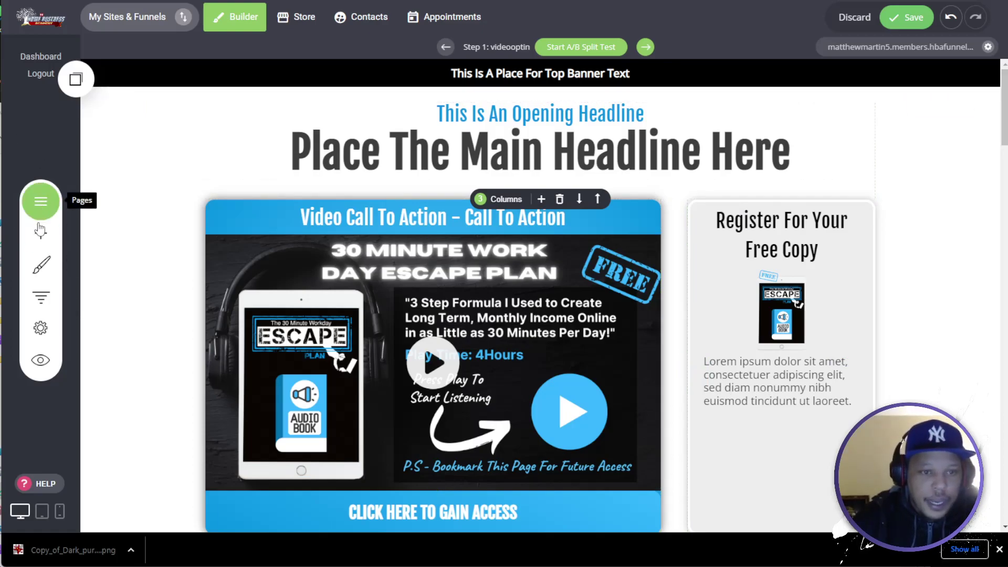
# Review the global text styling for Heading 2 and the mobile view, and choose to stay and save the changes
pyautogui.click(40, 272)
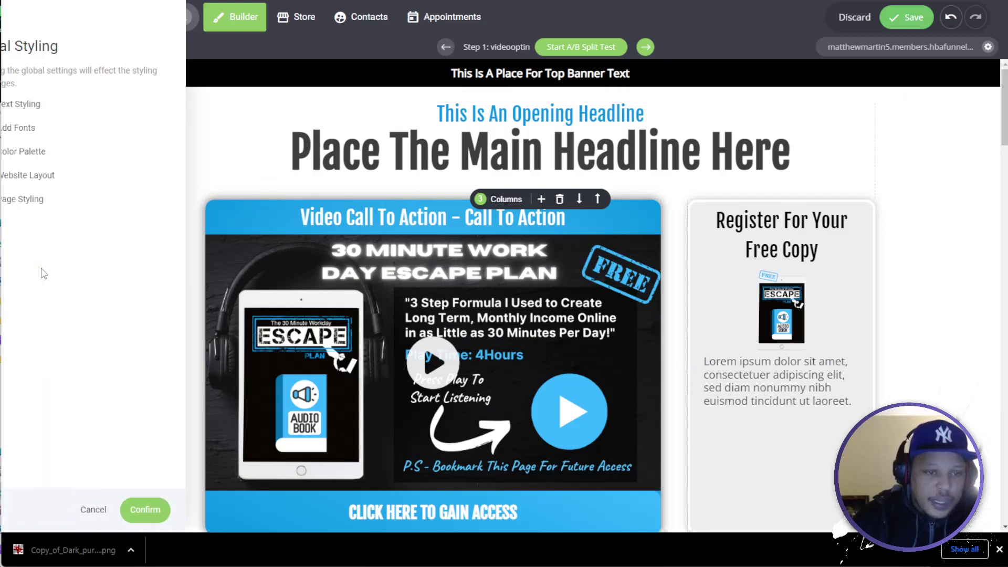
pyautogui.click(79, 104)
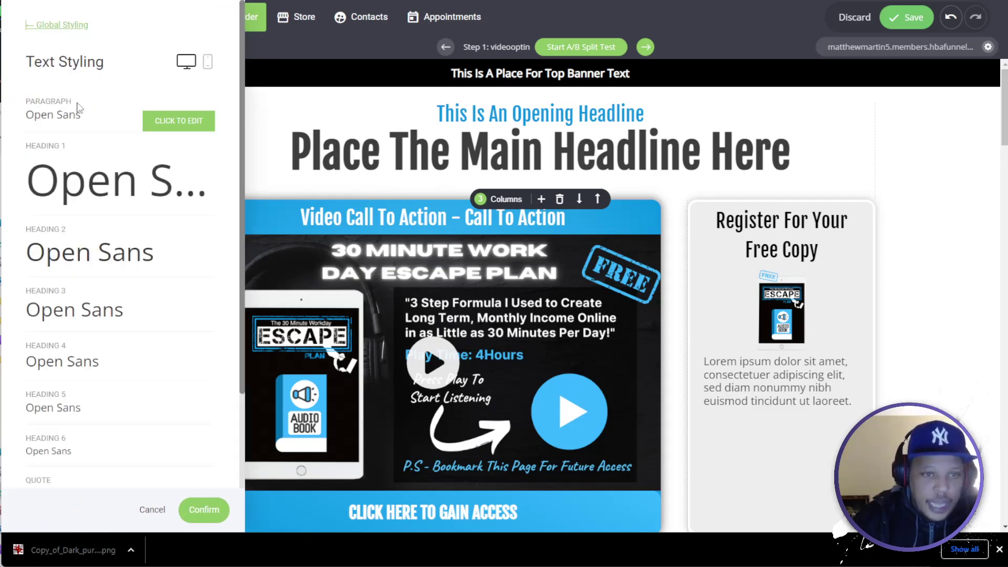
pyautogui.click(179, 204)
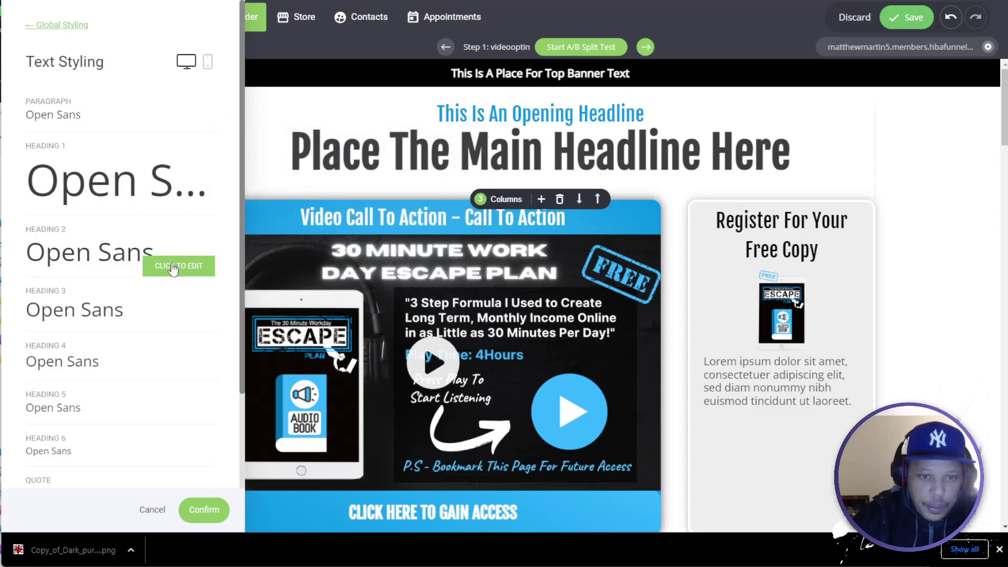
pyautogui.click(175, 267)
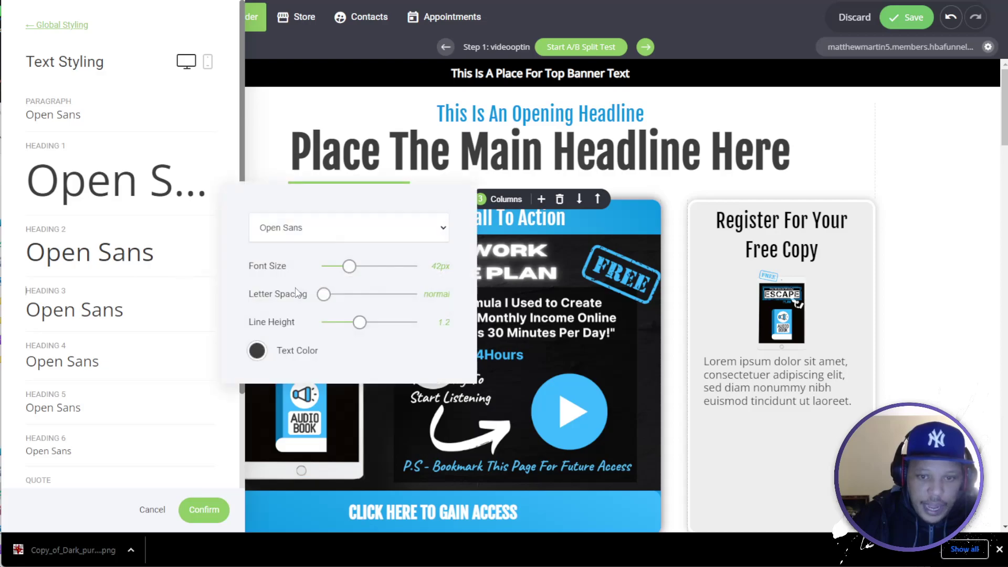
pyautogui.click(154, 98)
pyautogui.click(208, 63)
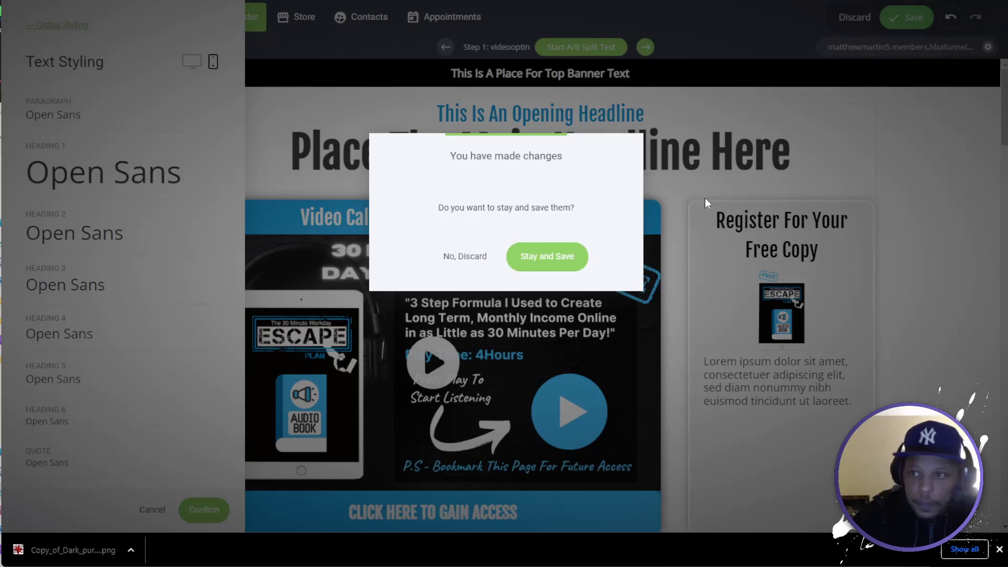
pyautogui.click(530, 262)
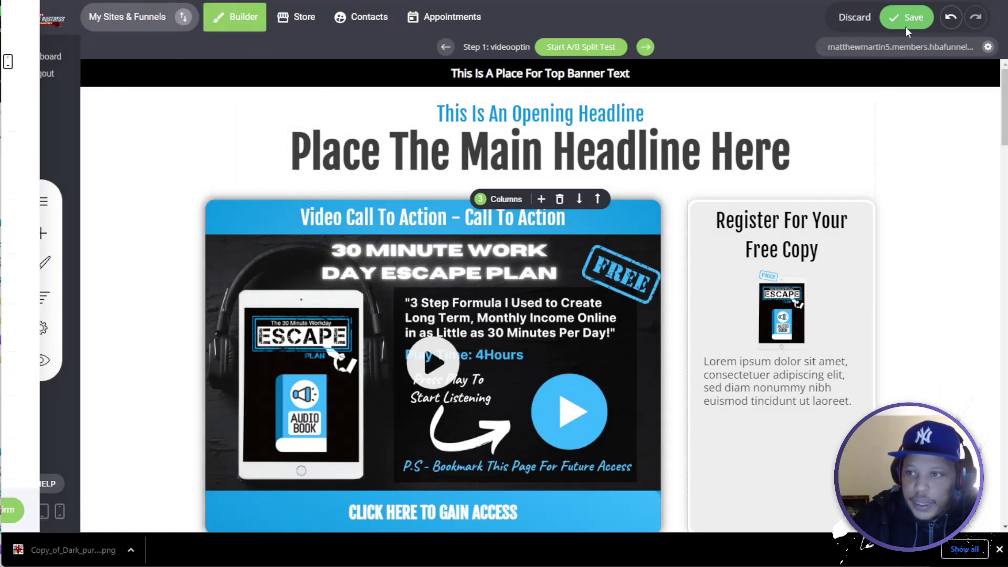
# Examine the global paragraph style's font, font size, letter spacing, line height and text color settings
pyautogui.click(40, 262)
pyautogui.click(84, 105)
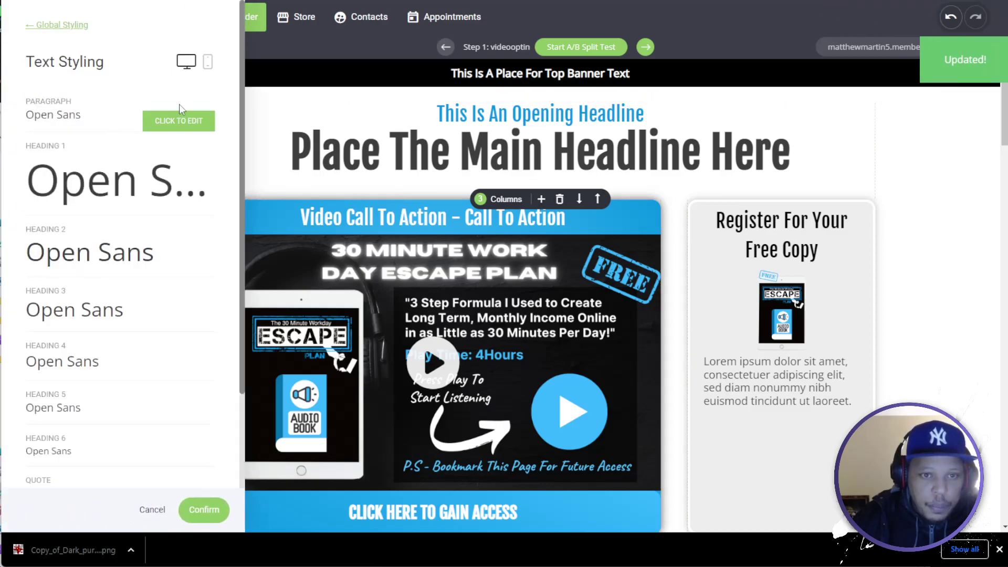
pyautogui.click(180, 125)
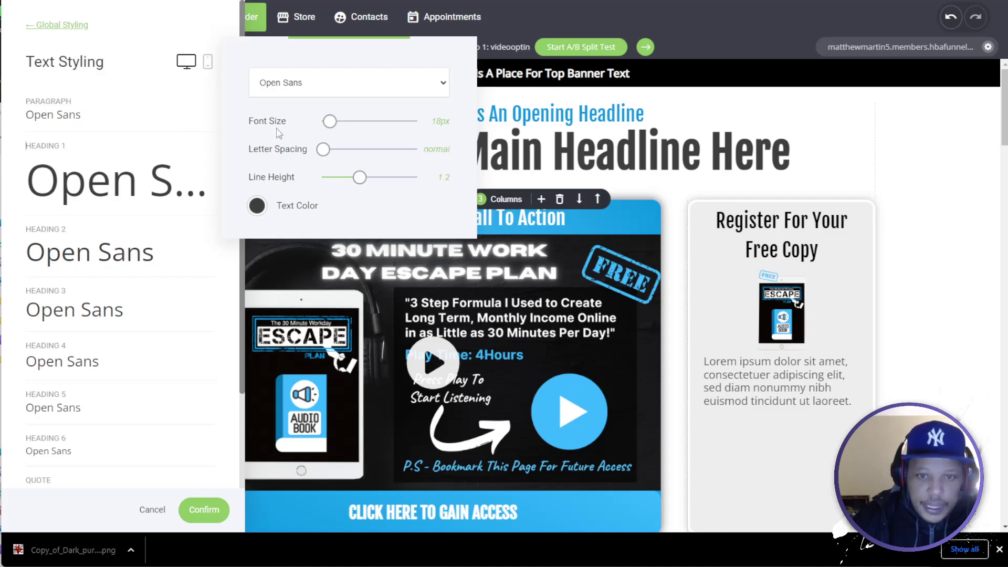
pyautogui.click(153, 124)
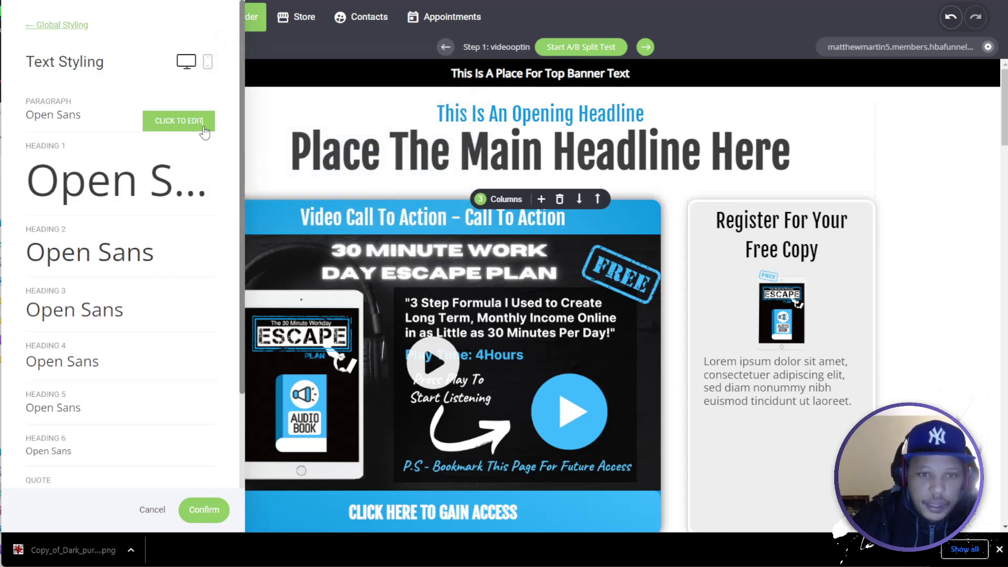
pyautogui.click(203, 127)
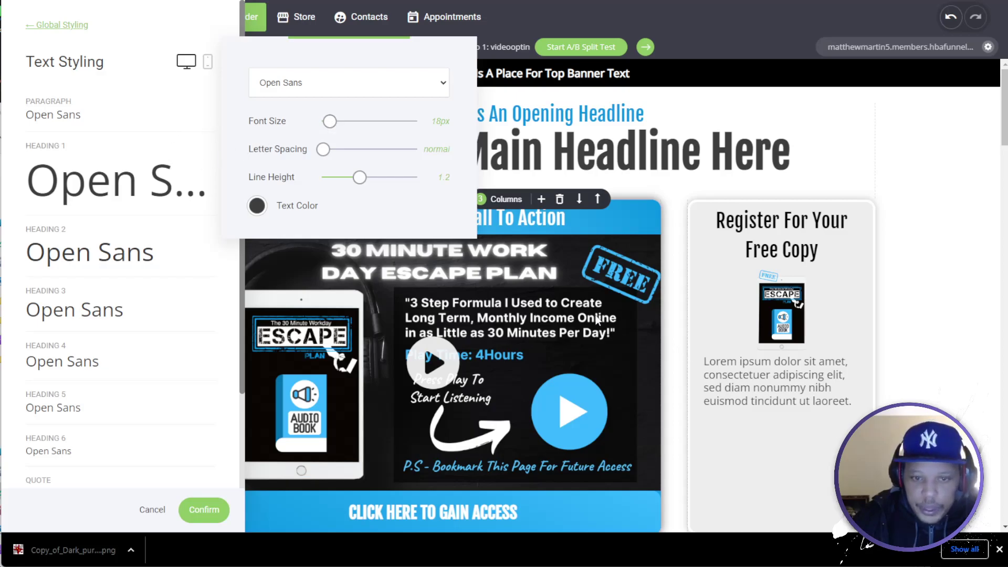
pyautogui.click(208, 75)
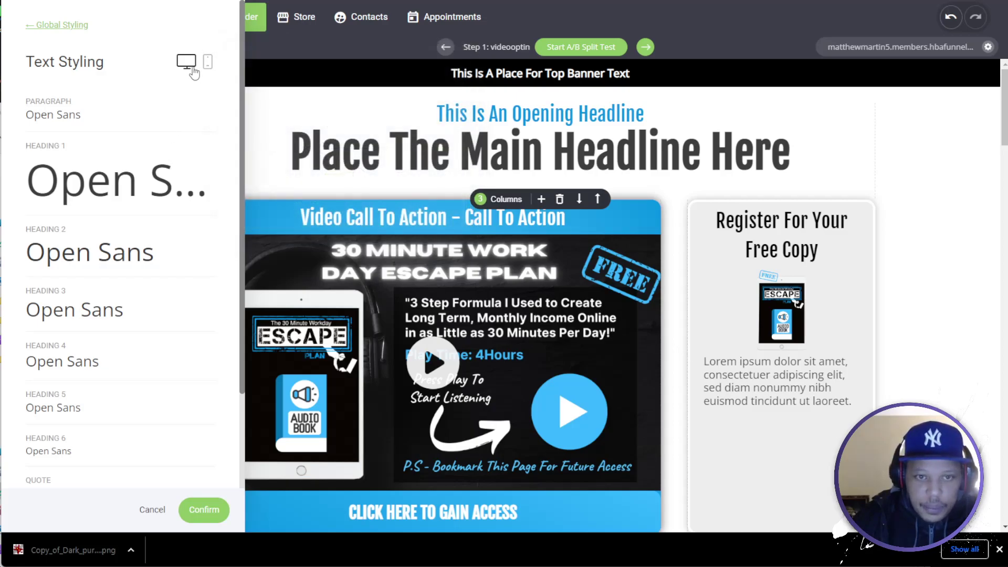
pyautogui.click(180, 121)
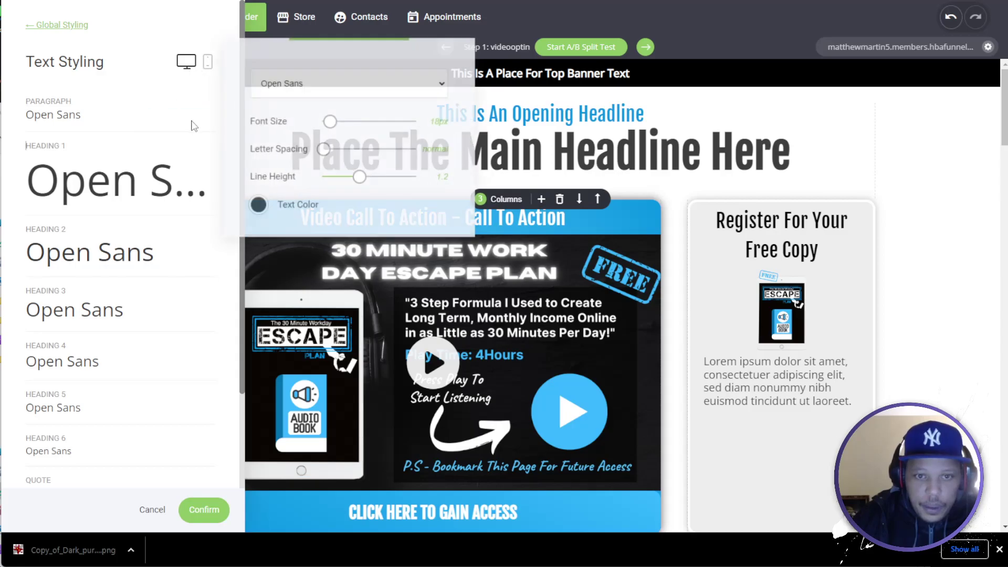
pyautogui.moveTo(330, 126)
pyautogui.mouseDown()
pyautogui.moveTo(349, 126)
pyautogui.moveTo(332, 128)
pyautogui.mouseUp()
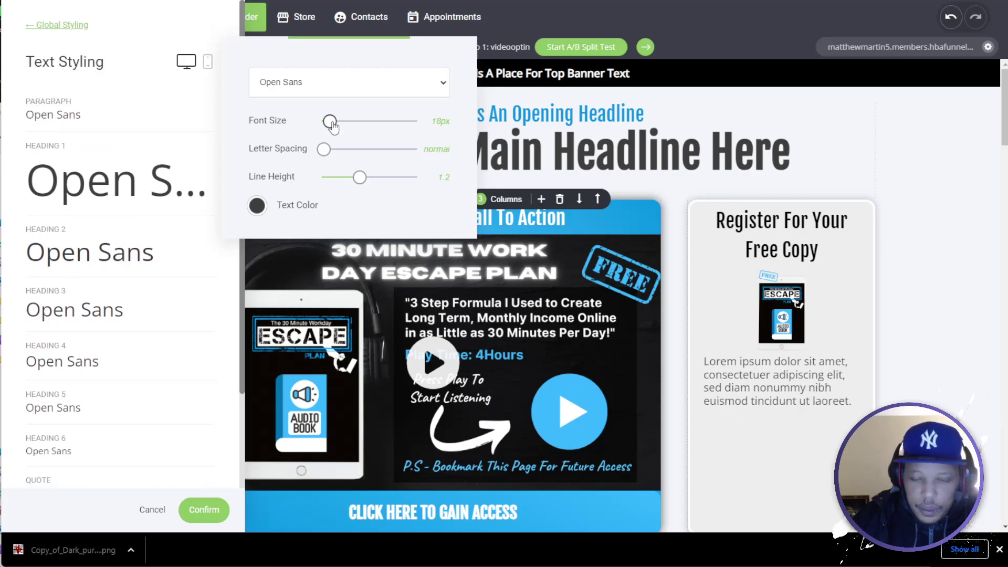
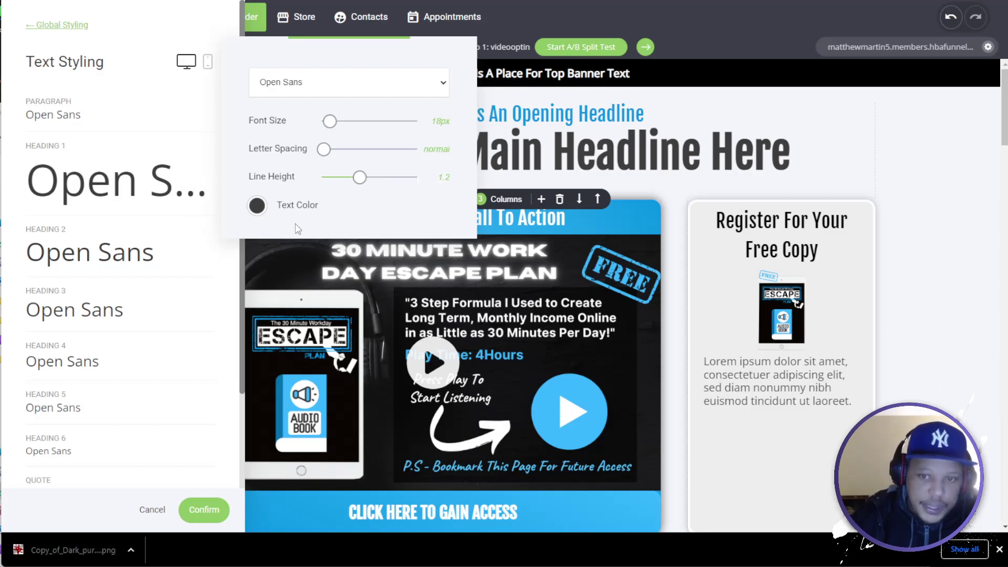
# Check the global paragraph style's settings for mobile, cancel out of the text styling, and return to the desktop view
pyautogui.click(209, 62)
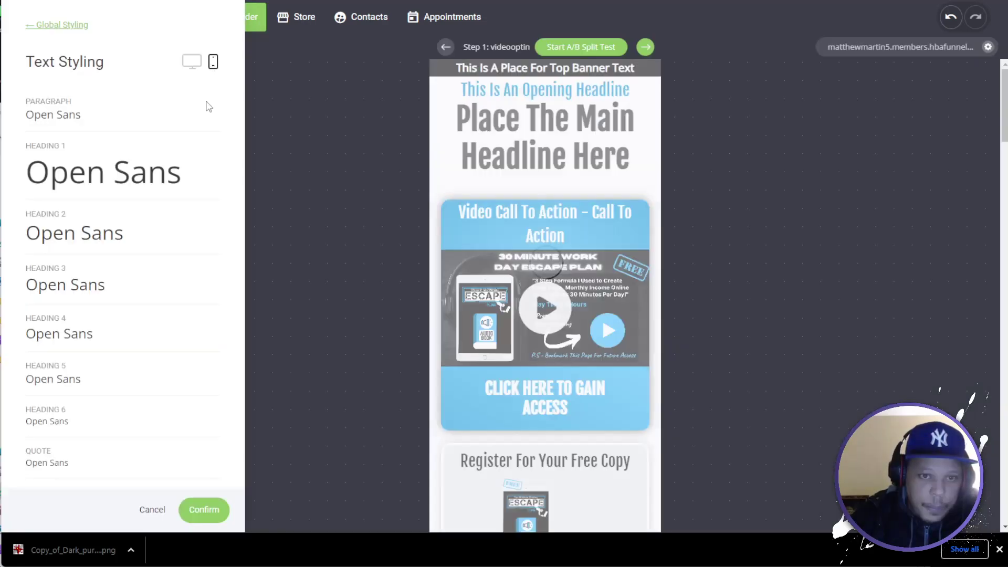
pyautogui.click(195, 120)
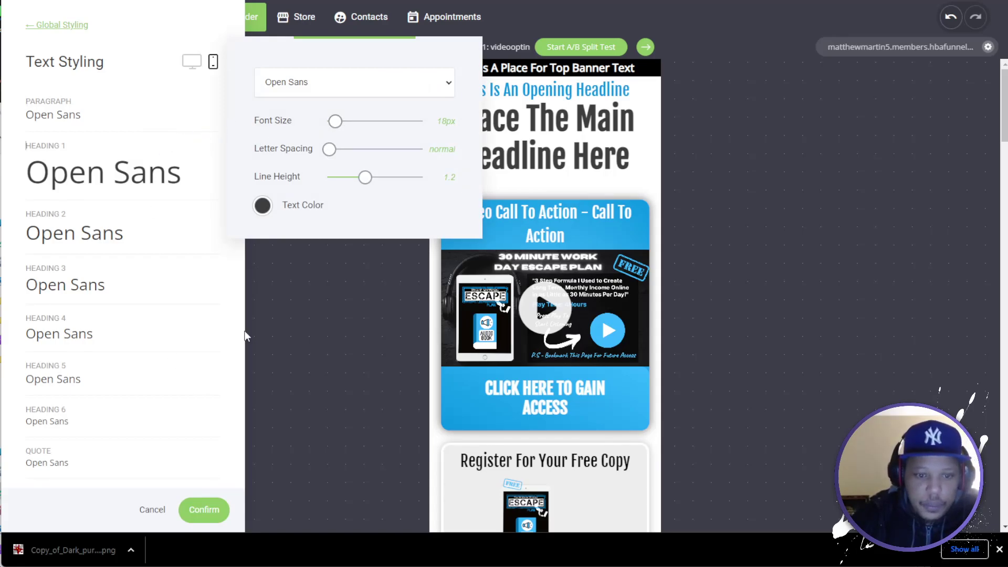
pyautogui.click(157, 510)
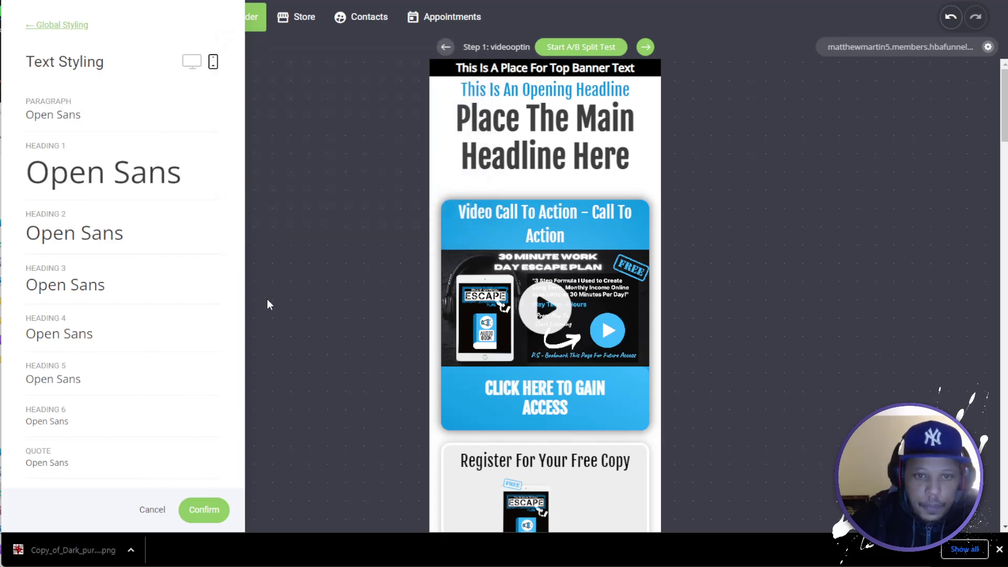
pyautogui.click(161, 513)
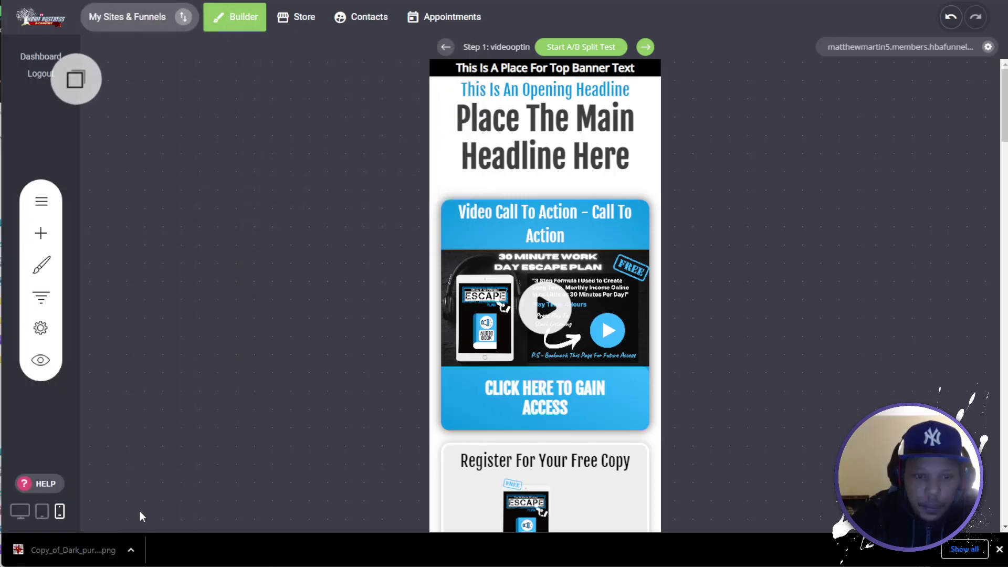
pyautogui.click(15, 512)
# Add an Icon Section widget below the Lorem ipsum paragraph in the registration column
pyautogui.scroll(-4, 536, 366)
pyautogui.scroll(3, 534, 362)
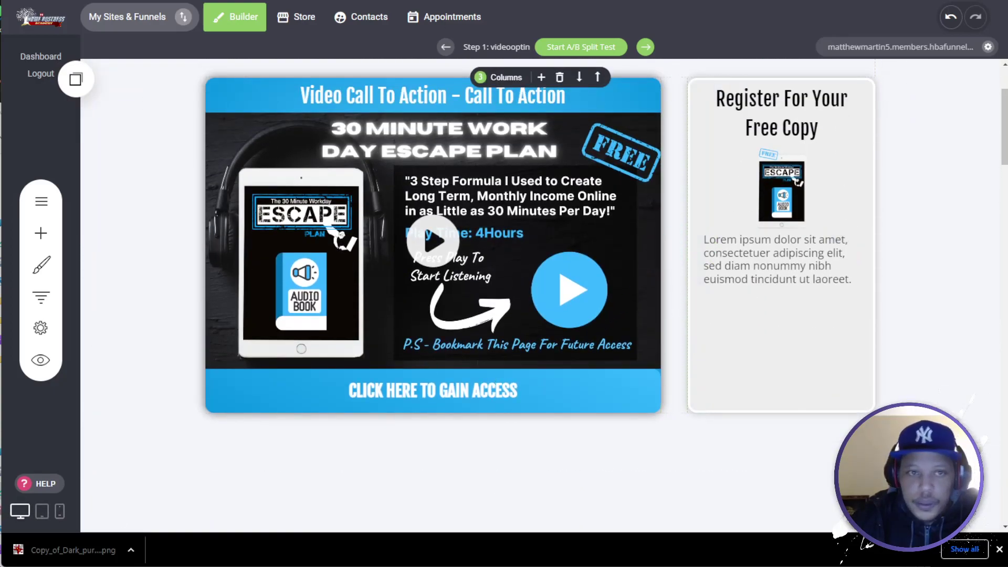
pyautogui.click(40, 233)
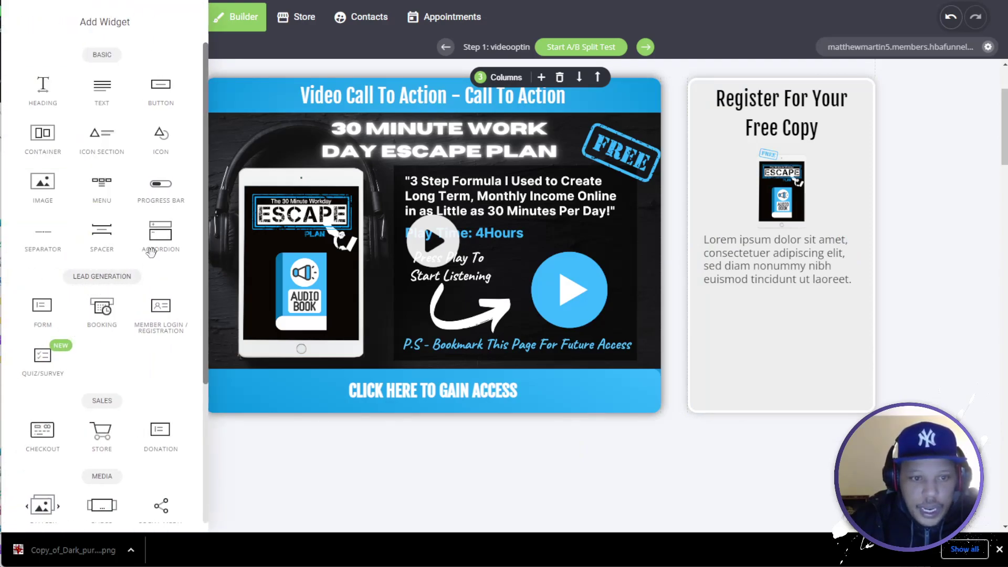
pyautogui.moveTo(116, 144); pyautogui.dragTo(800, 309)
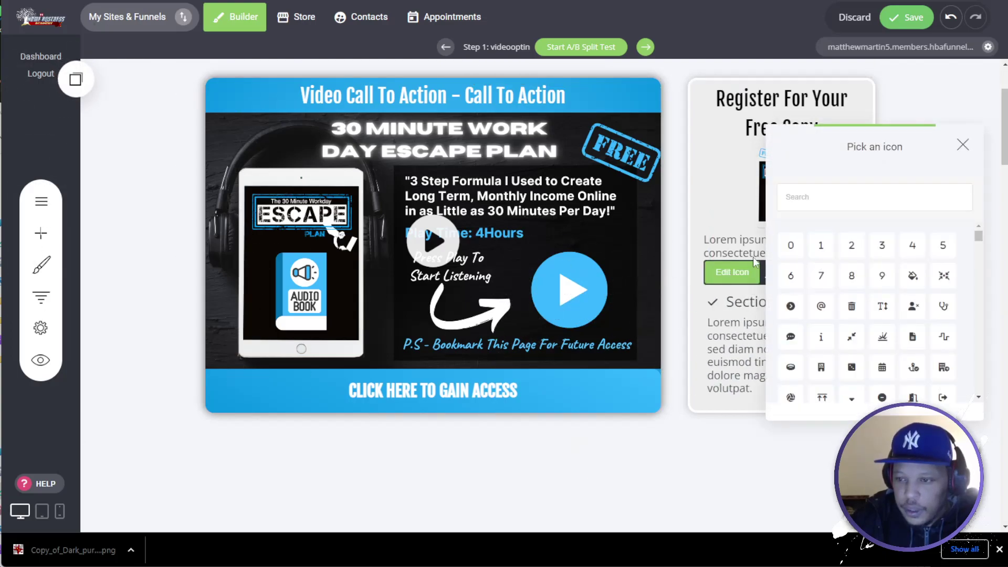
# Turn off the icon description in the new icon section's styling
pyautogui.click(741, 266)
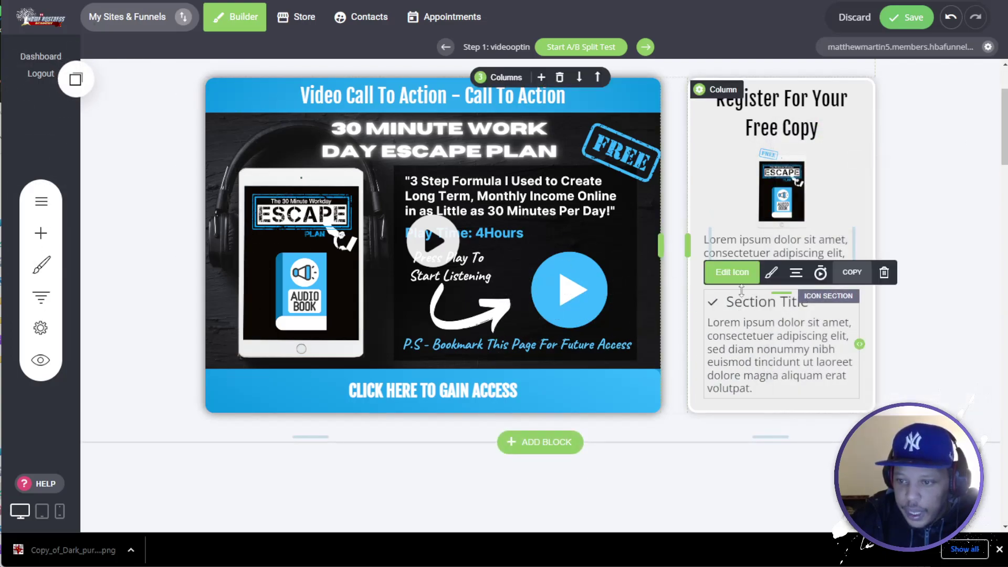
pyautogui.click(741, 282)
pyautogui.click(745, 311)
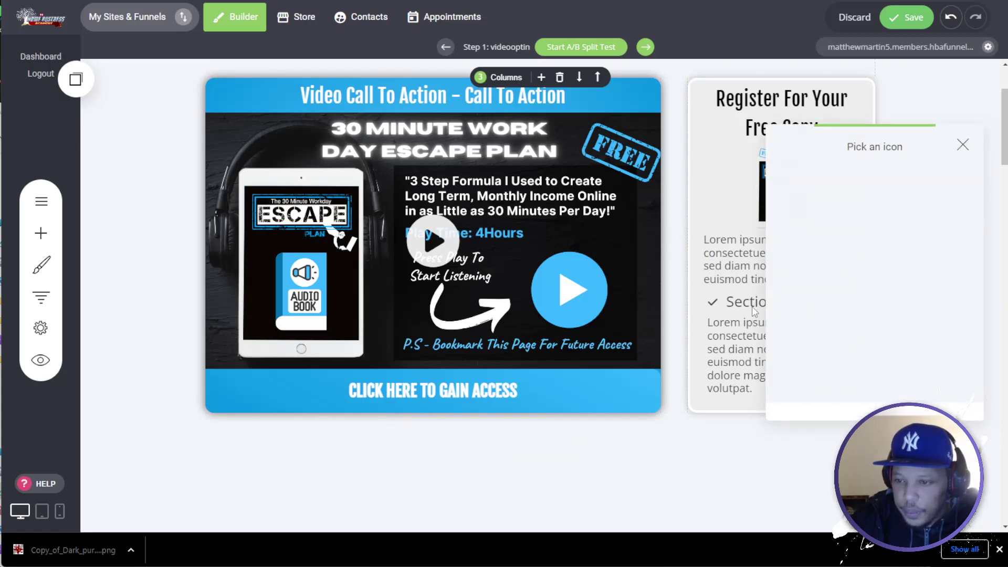
pyautogui.click(772, 272)
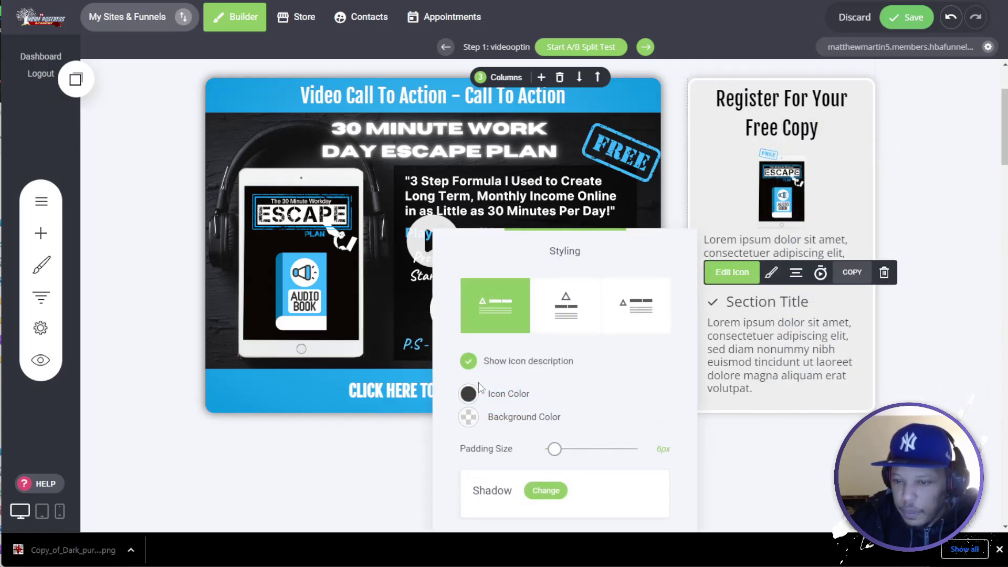
pyautogui.click(475, 366)
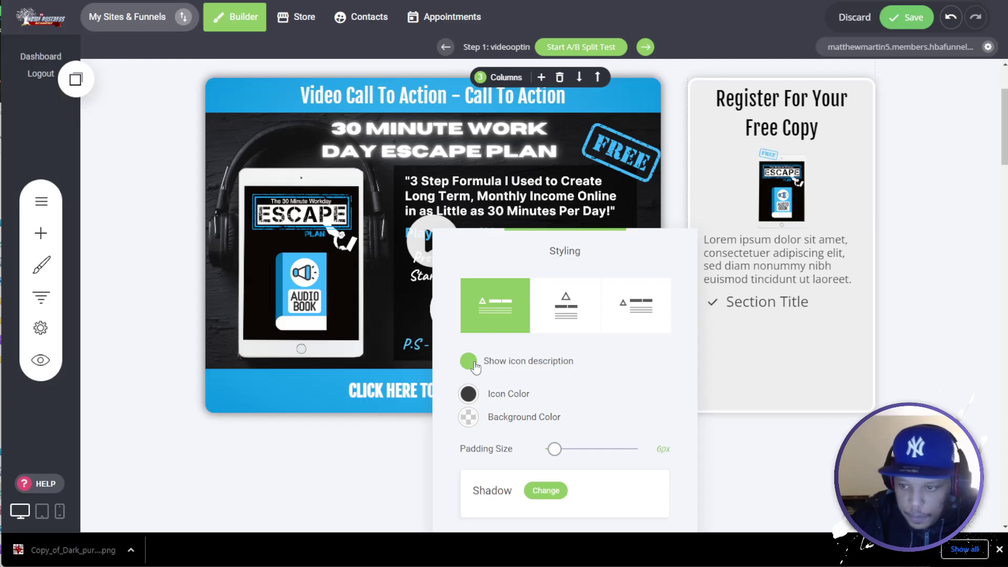
# Set the check icon's color to #008FDE, copying the blue from the saved eyedropper palette
pyautogui.click(469, 394)
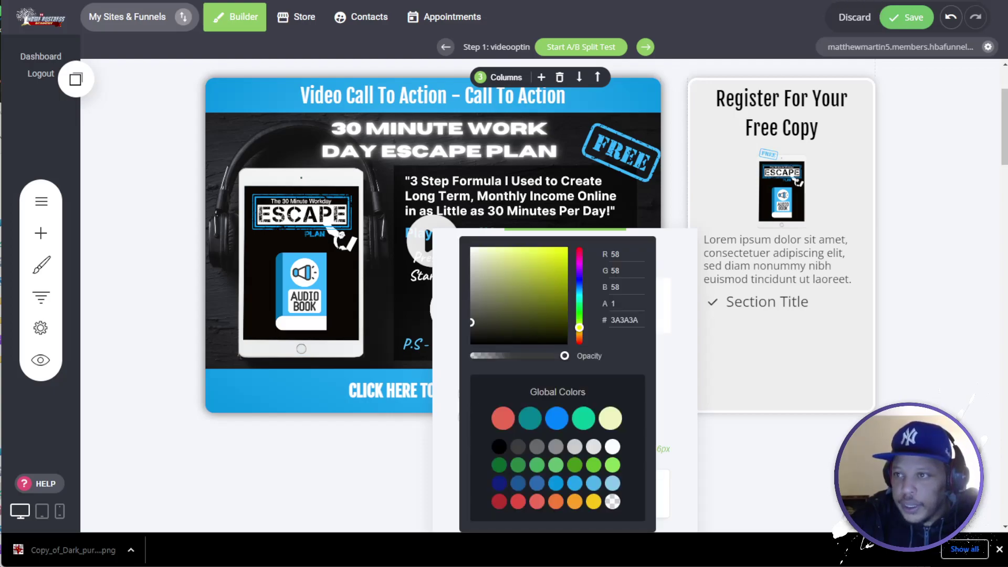
pyautogui.click(808, 3)
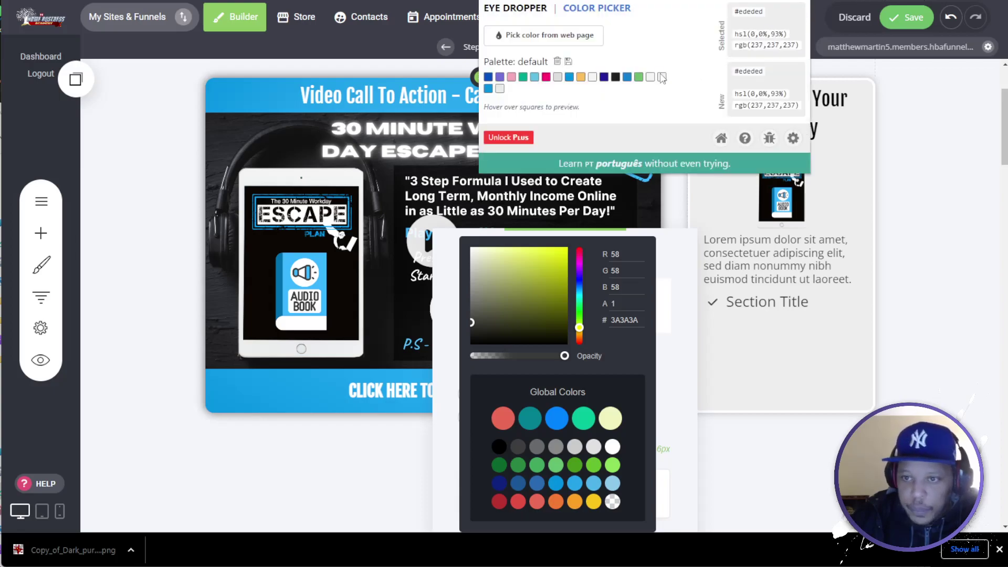
pyautogui.click(569, 78)
pyautogui.doubleClick(755, 12)
pyautogui.rightClick(755, 11)
pyautogui.click(769, 25)
pyautogui.click(629, 320)
pyautogui.doubleClick(629, 319)
pyautogui.rightClick(631, 318)
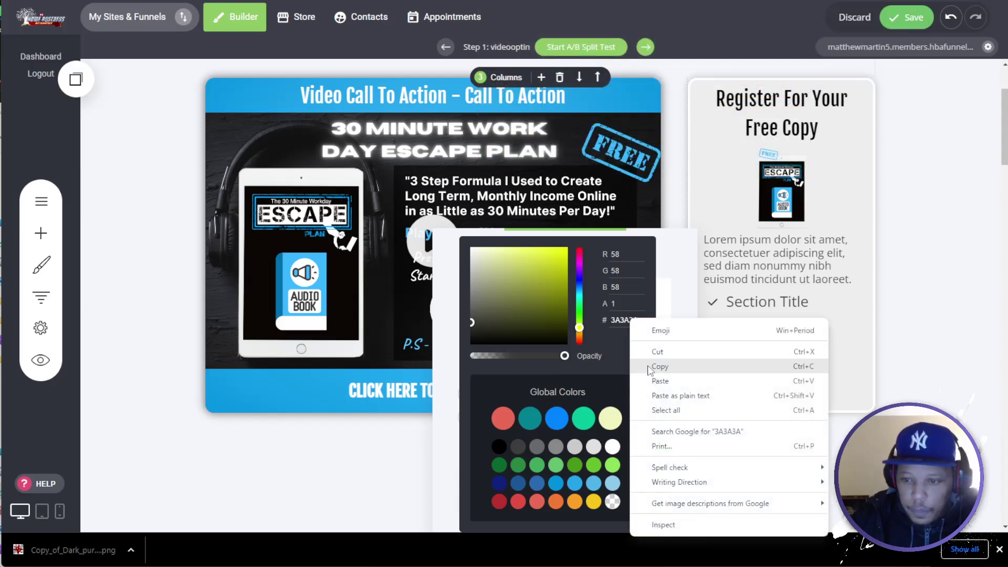
pyautogui.click(651, 376)
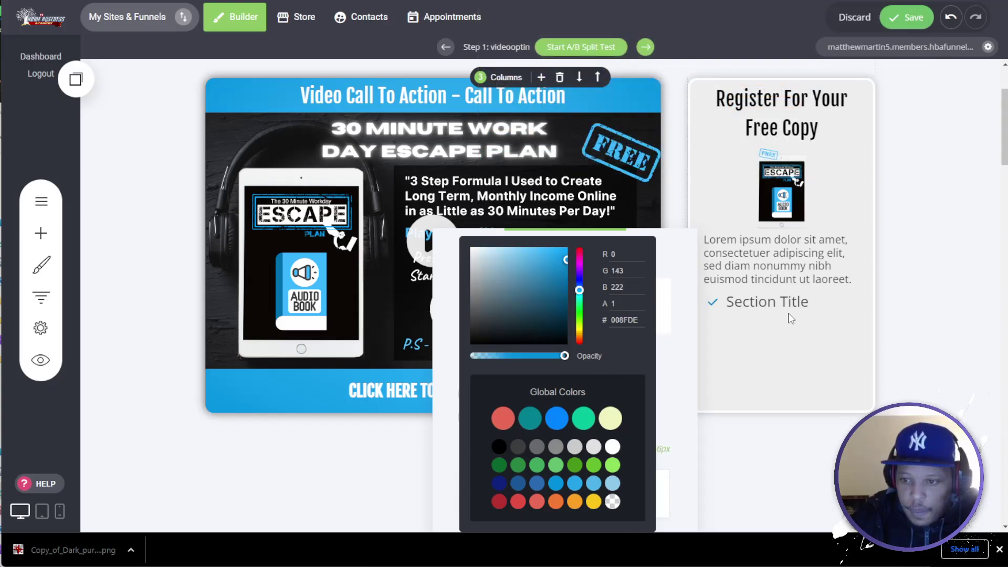
# Apply the Header 5 style to the icon section's "Section Title" text
pyautogui.click(755, 300)
pyautogui.click(751, 302)
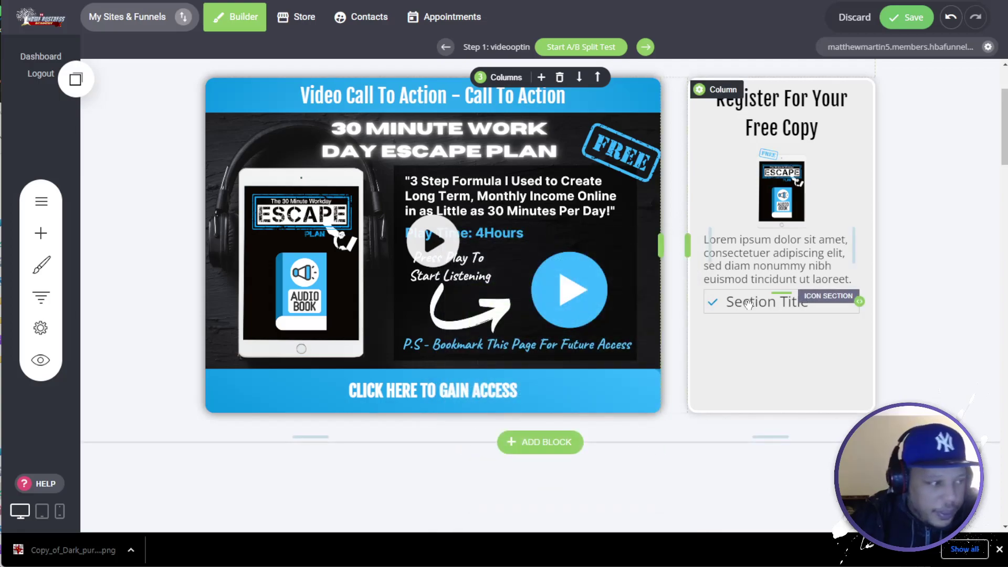
pyautogui.click(749, 304)
pyautogui.moveTo(727, 302); pyautogui.dragTo(809, 302)
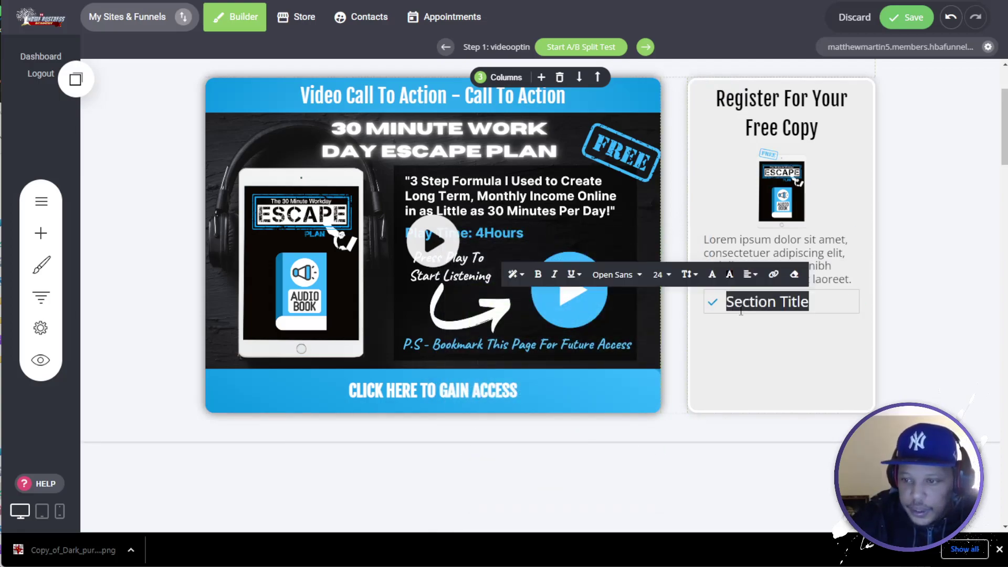
pyautogui.click(525, 282)
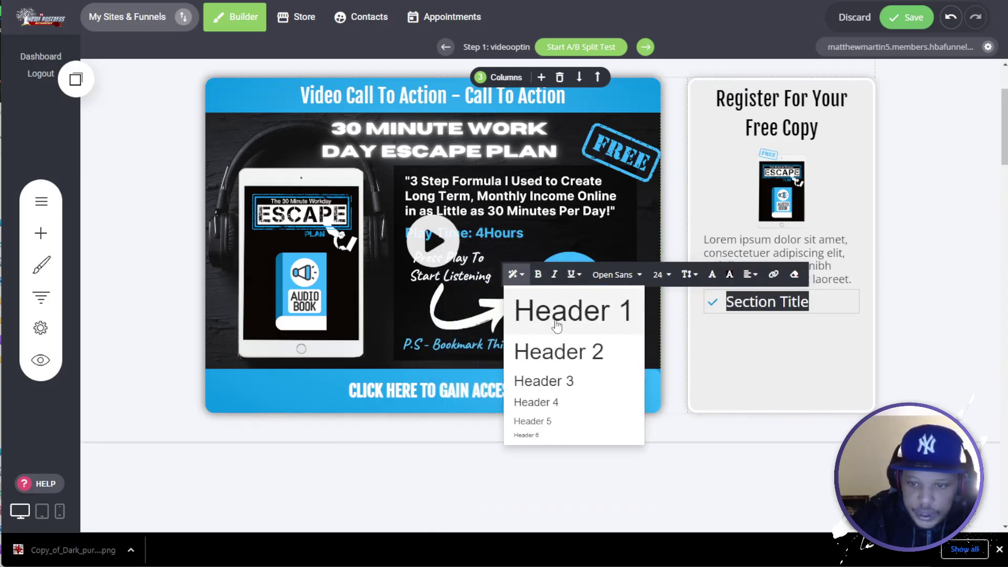
pyautogui.click(536, 406)
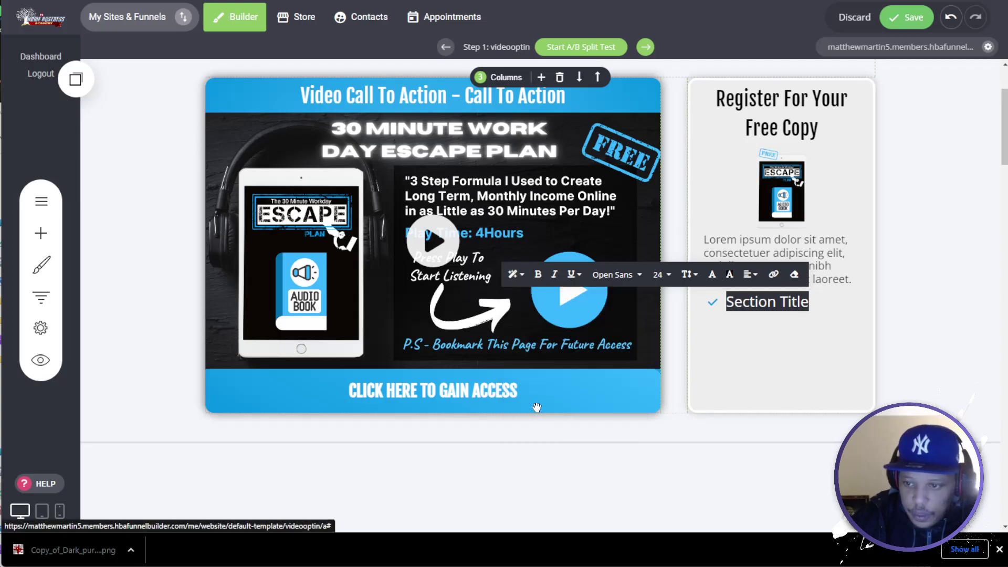
pyautogui.click(514, 275)
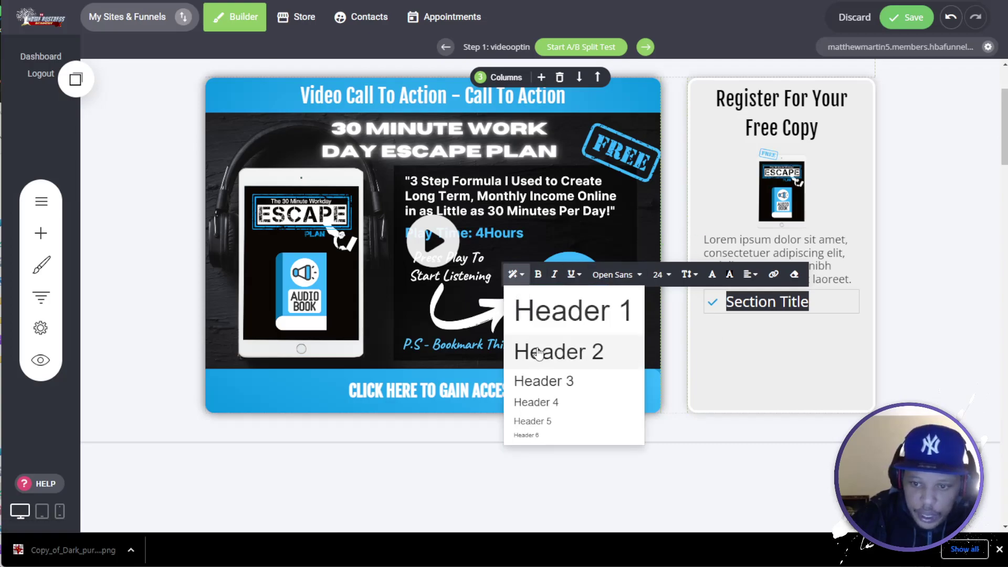
pyautogui.click(547, 423)
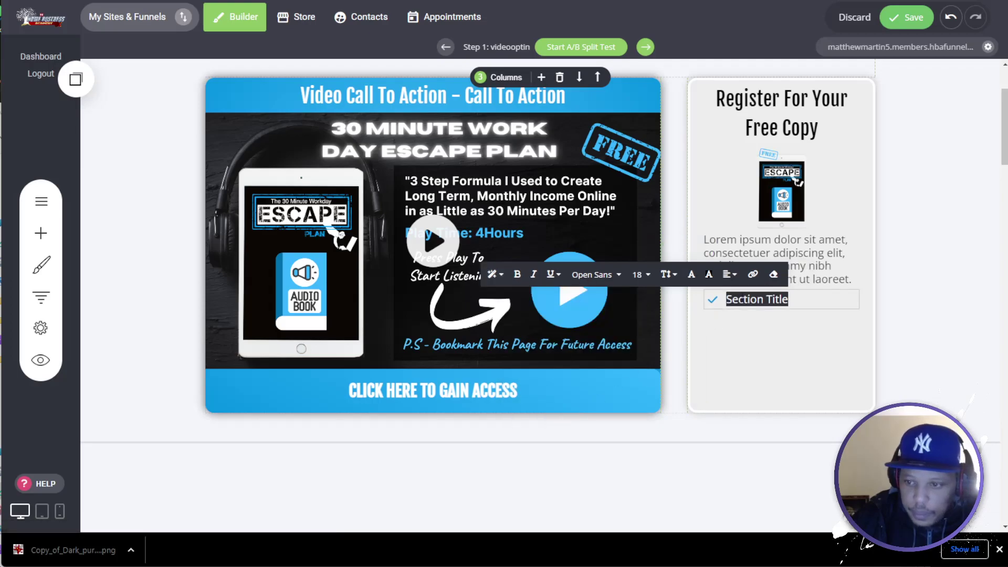
# Narrow the icon section and center it within the registration column
pyautogui.click(778, 362)
pyautogui.click(801, 307)
pyautogui.moveTo(856, 297); pyautogui.dragTo(750, 312)
pyautogui.click(796, 272)
pyautogui.click(797, 225)
# Make the "Section Title" text bold and set its color to black (#000000)
pyautogui.click(779, 303)
pyautogui.doubleClick(779, 303)
pyautogui.tripleClick(780, 307)
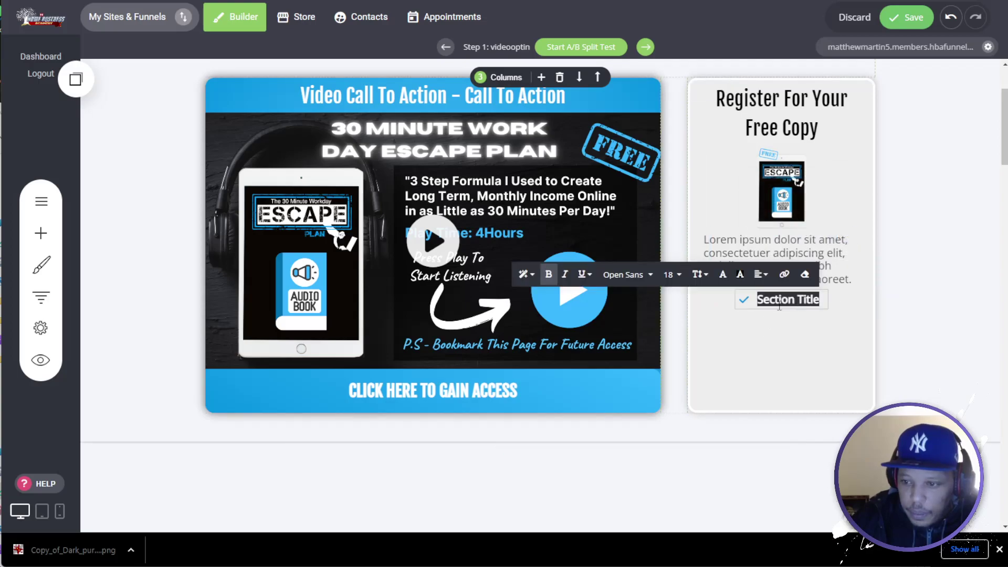
pyautogui.click(723, 275)
pyautogui.click(805, 447)
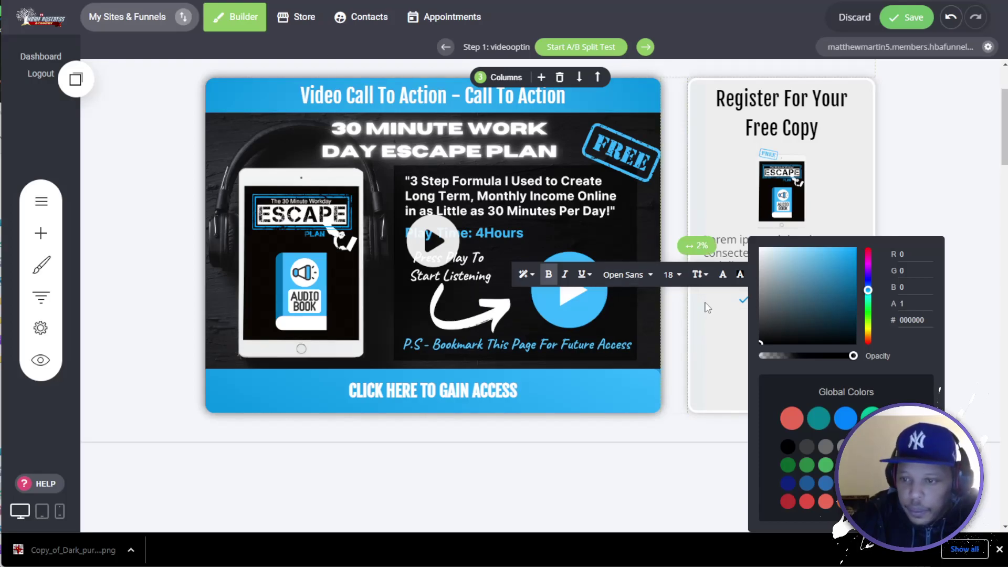
pyautogui.click(740, 324)
pyautogui.click(782, 312)
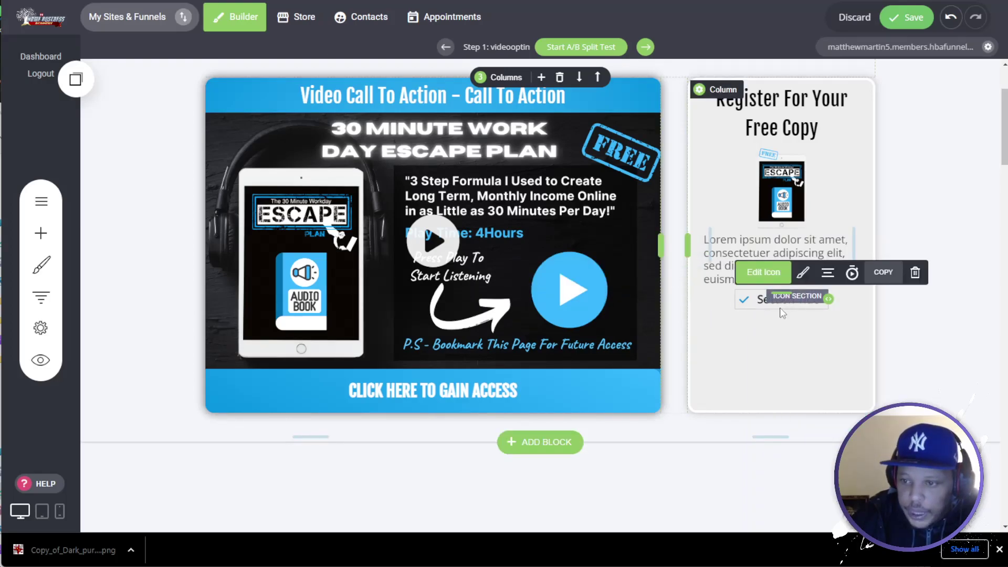
# Change the "Section Title" font to Fjalla One
pyautogui.click(782, 314)
pyautogui.moveTo(757, 301); pyautogui.dragTo(820, 301)
pyautogui.click(647, 275)
pyautogui.click(638, 343)
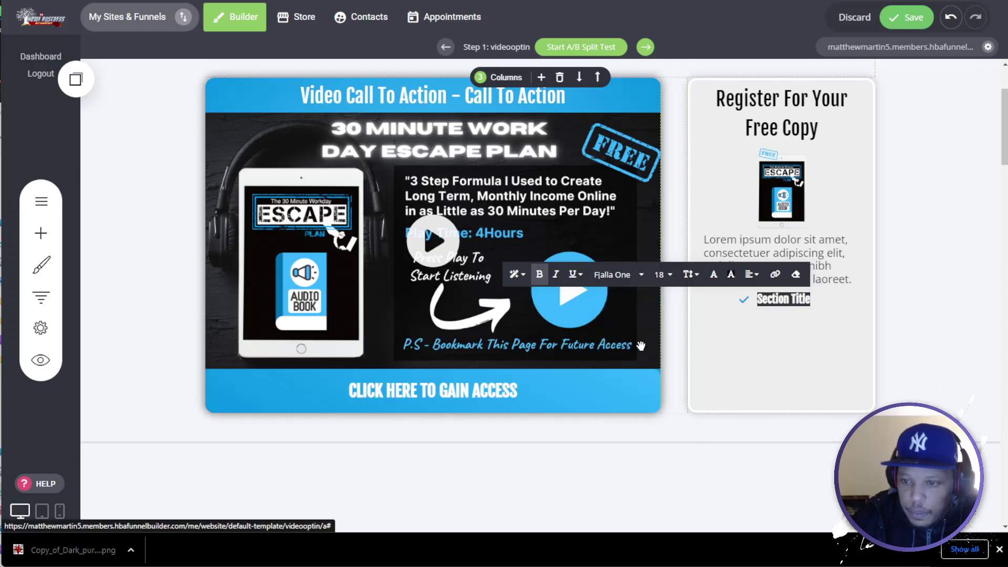
pyautogui.click(793, 336)
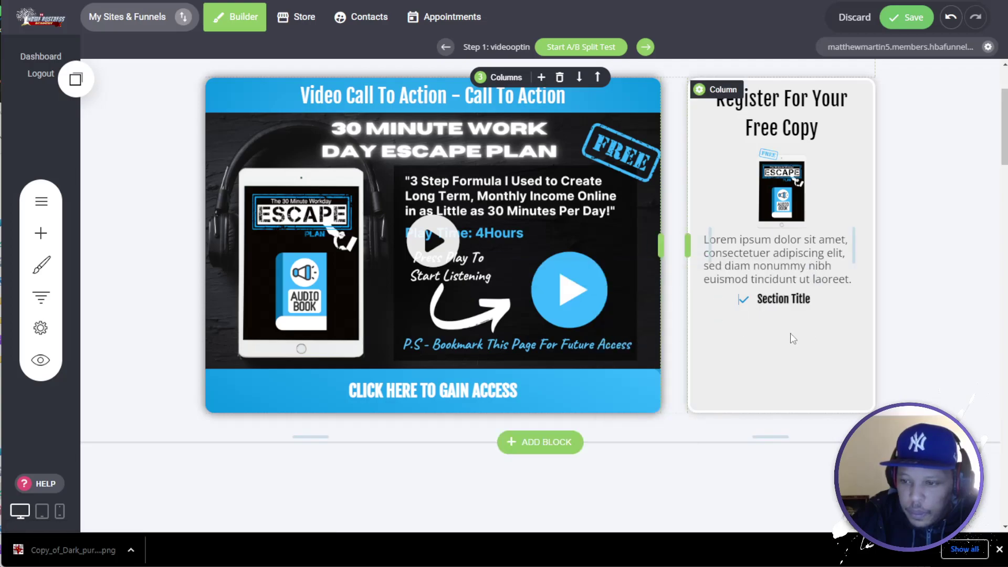
# Open the icon picker for the check-mark item in the registration column and search it for "check"
pyautogui.click(746, 297)
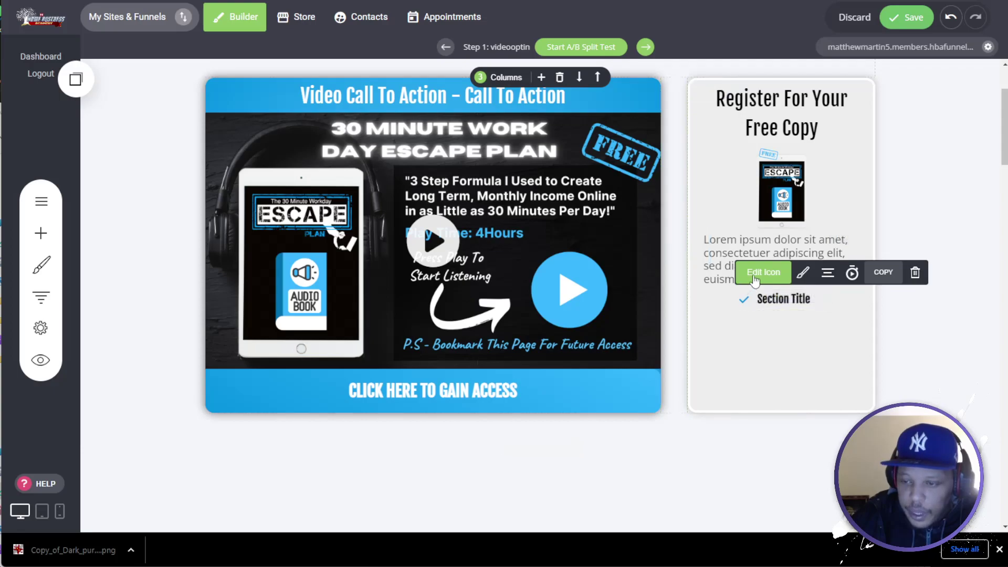
pyautogui.click(755, 279)
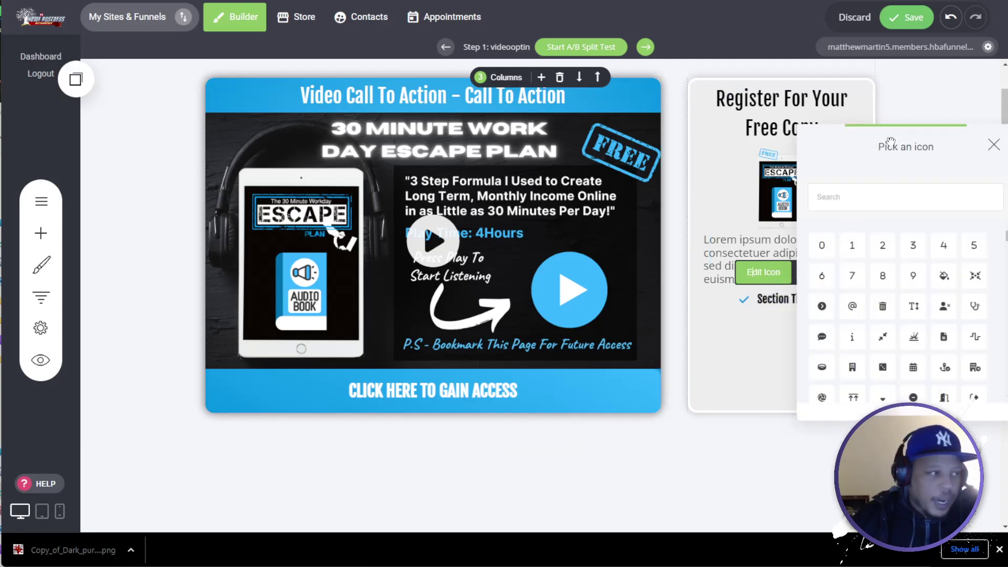
pyautogui.moveTo(901, 134); pyautogui.dragTo(625, 122)
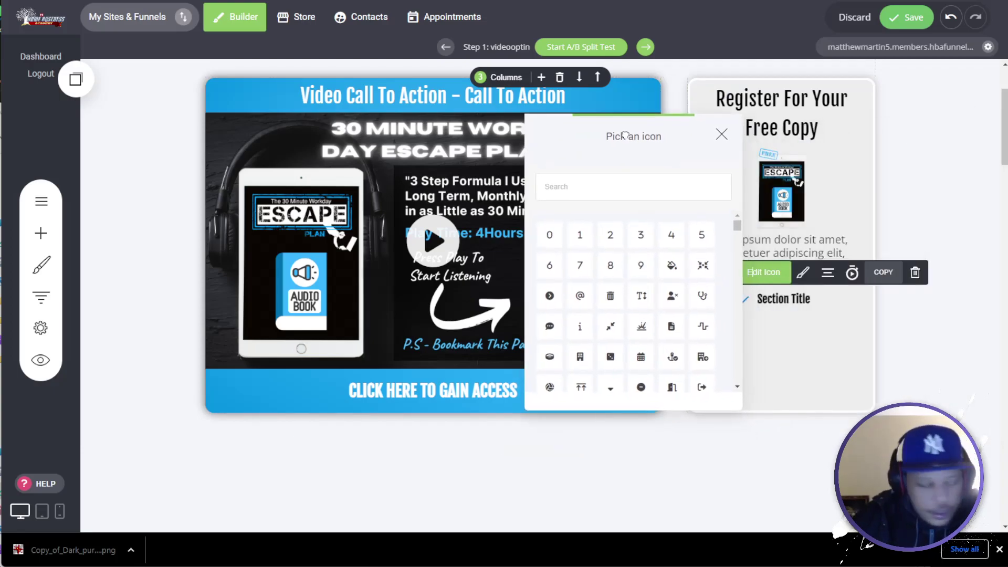
pyautogui.moveTo(735, 223); pyautogui.dragTo(713, 217)
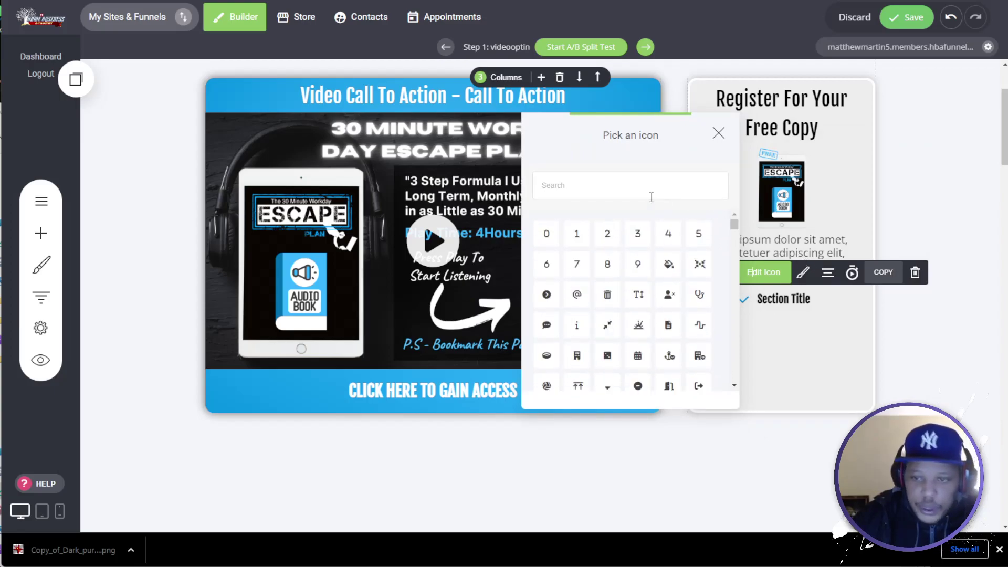
pyautogui.click(633, 189)
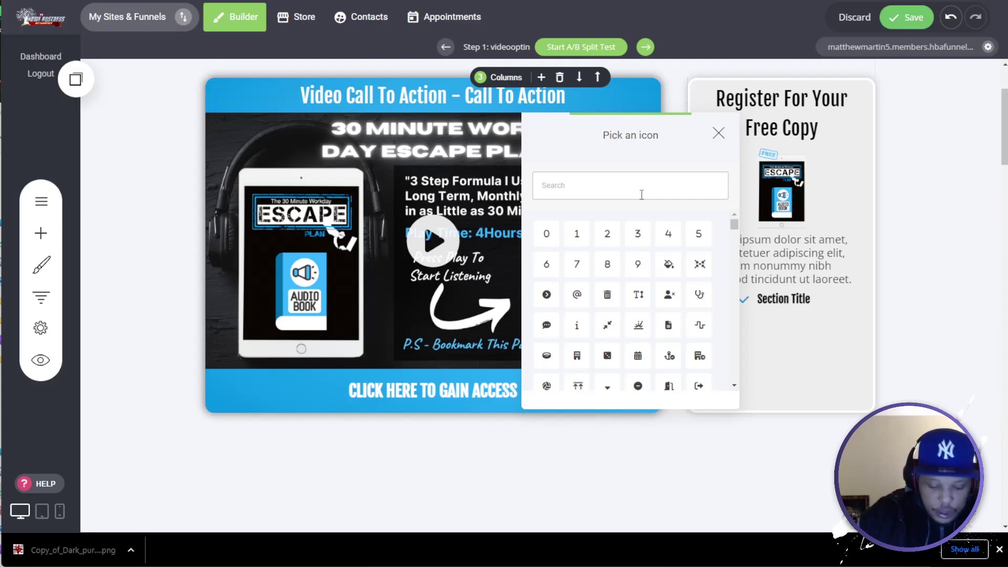
pyautogui.write('c')
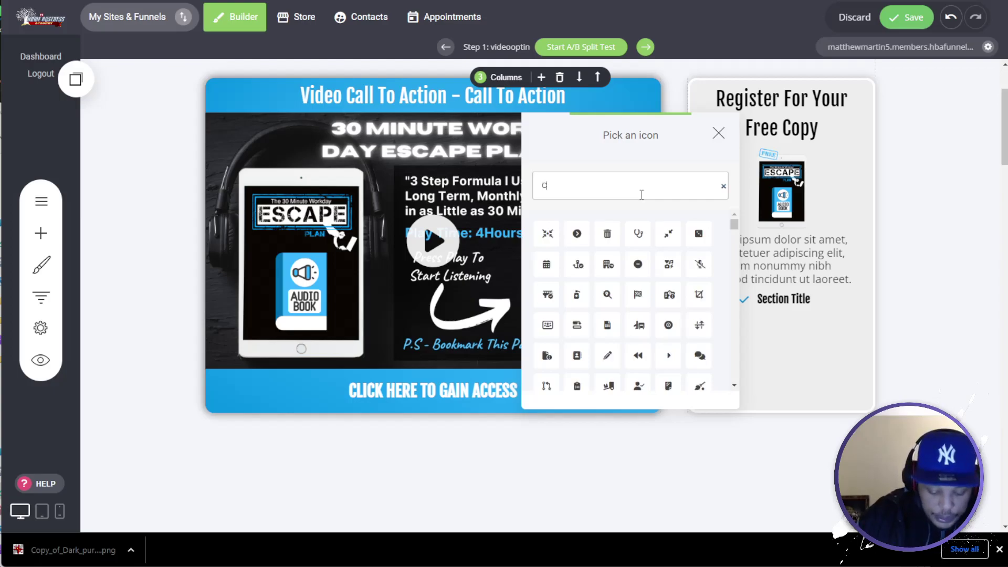
pyautogui.write('heck')
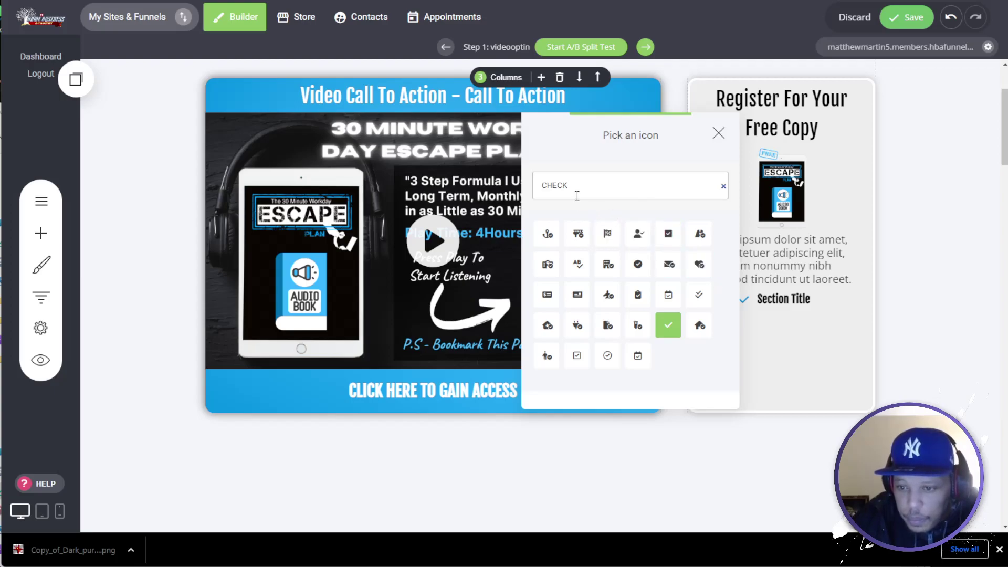
# Try searching the icon picker for "check mark" instead
pyautogui.write('chem')
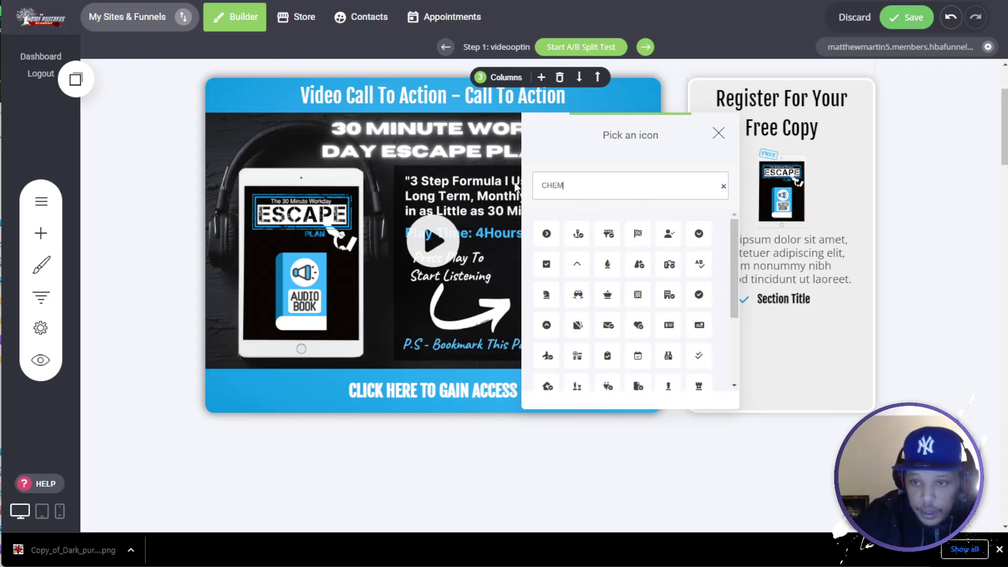
pyautogui.write('ckmar')
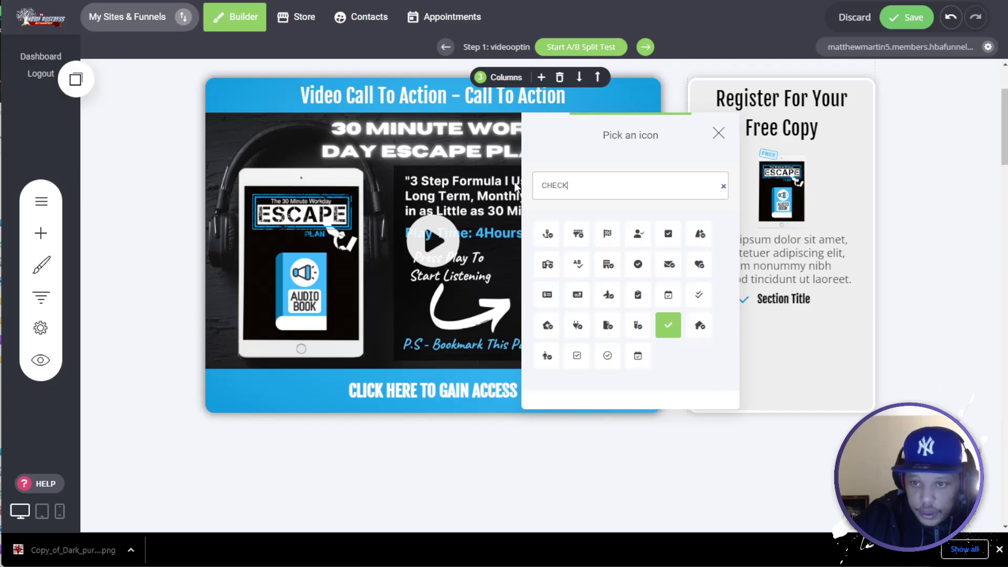
pyautogui.press('BackSpace')
pyautogui.write('km')
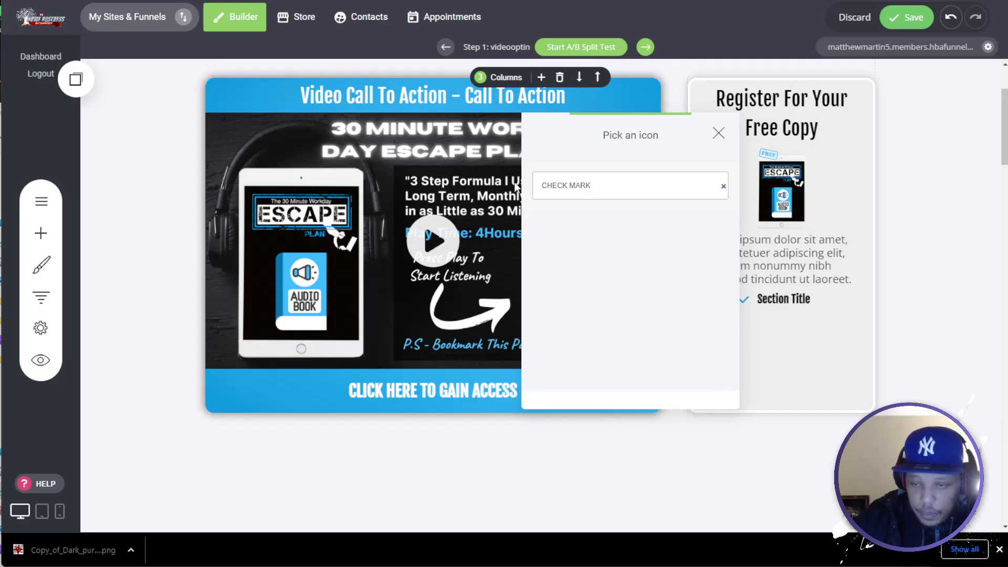
pyautogui.press('BackSpace')
pyautogui.press('BackSpace')
pyautogui.press('BackSpace')
pyautogui.press('BackSpace')
pyautogui.press('BackSpace')
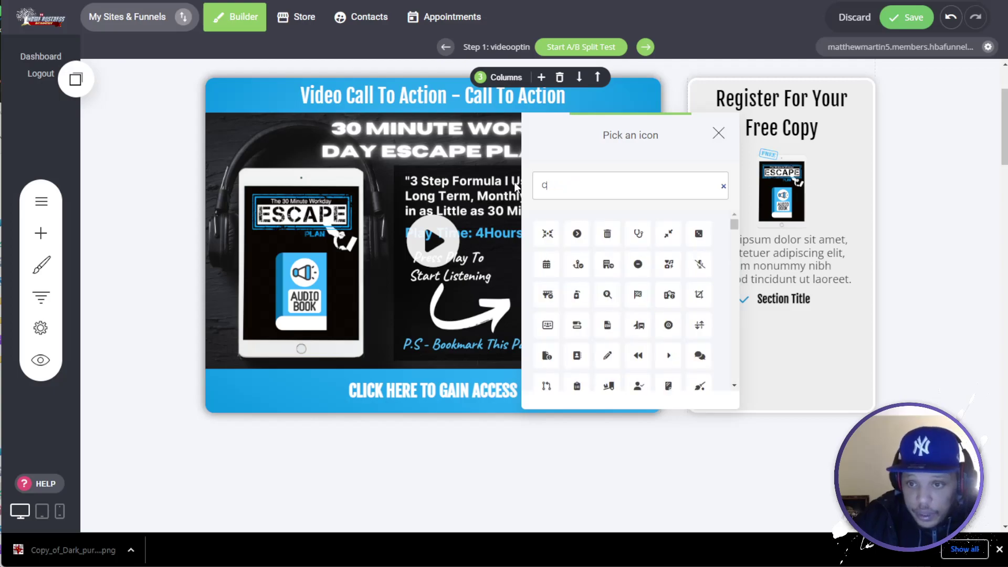
# Replace the item's plain check mark with the solid circled check icon, found by searching for "chec"
pyautogui.write('chec')
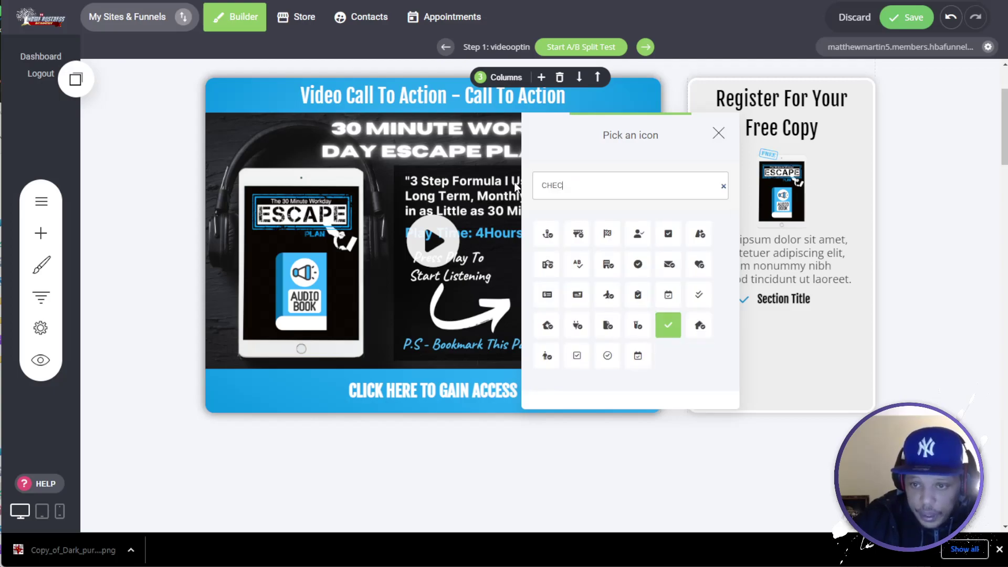
pyautogui.click(630, 266)
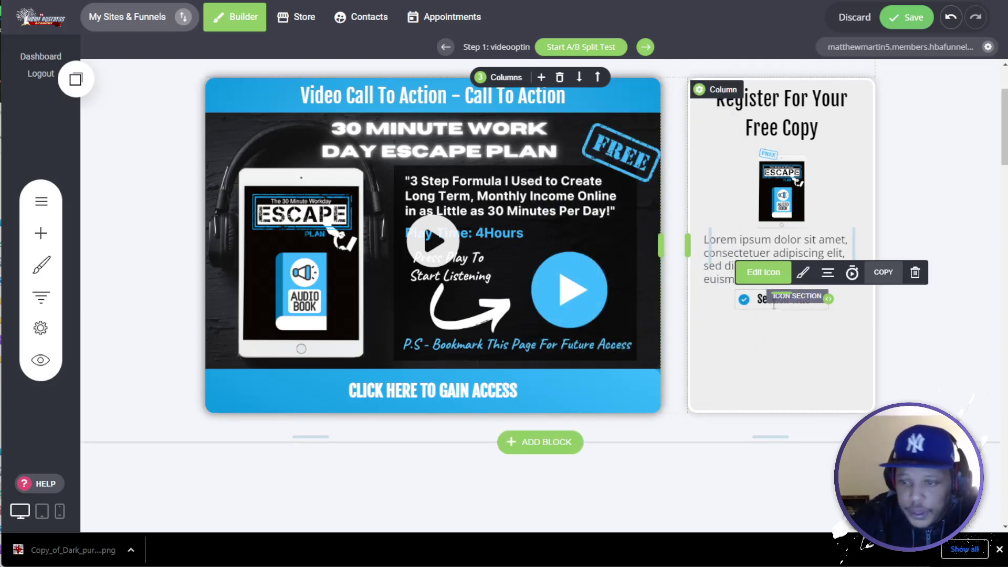
# Add three copies of the icon section below the first check-mark item in the registration column
pyautogui.click(76, 79)
pyautogui.moveTo(119, 198); pyautogui.dragTo(799, 348)
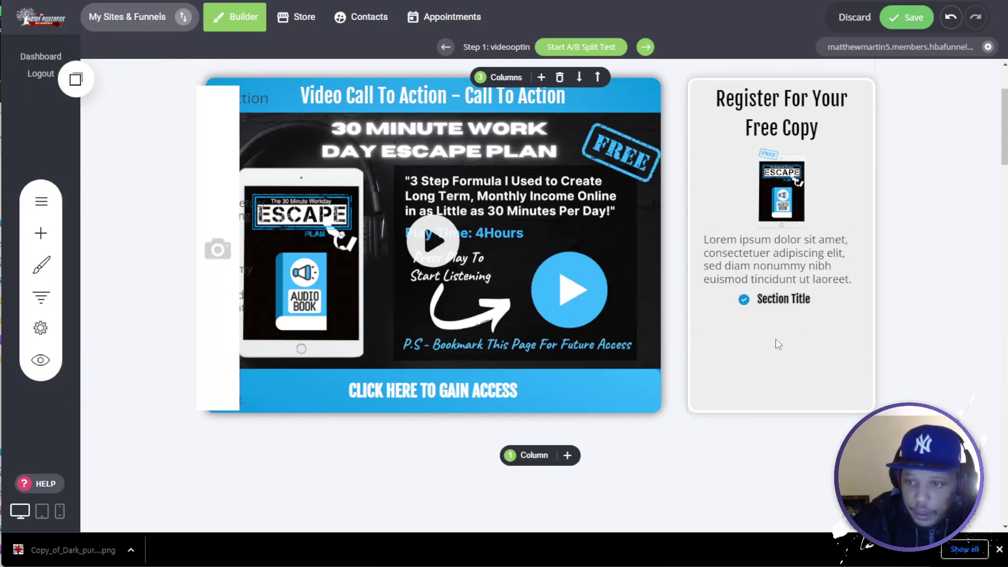
pyautogui.click(76, 78)
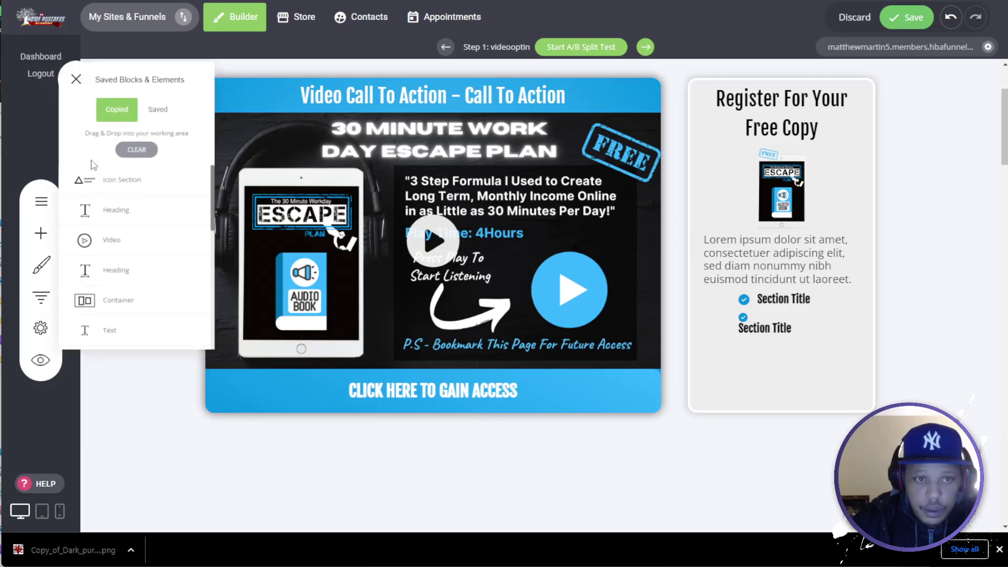
pyautogui.moveTo(119, 172); pyautogui.dragTo(737, 351)
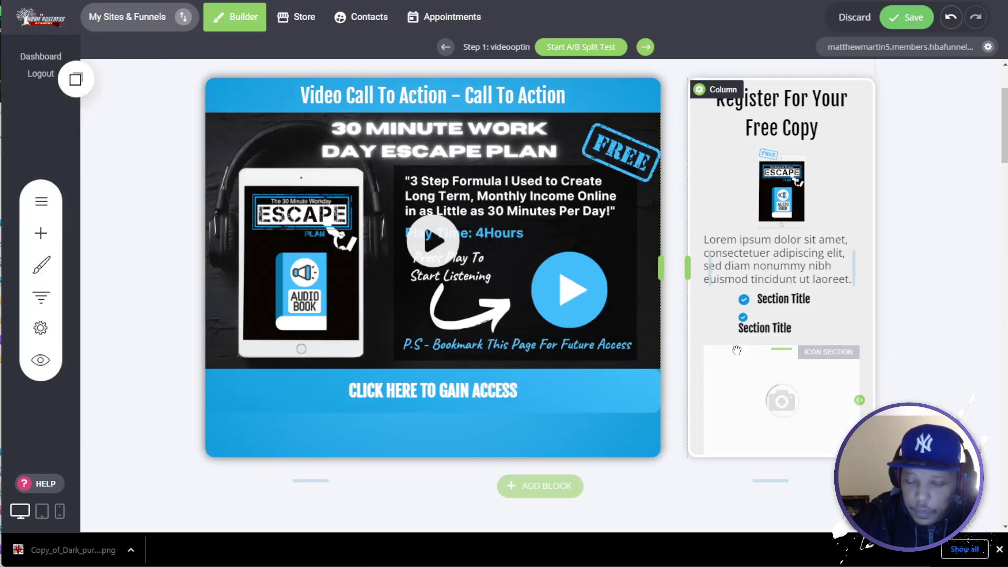
pyautogui.click(76, 79)
pyautogui.moveTo(104, 199); pyautogui.dragTo(756, 327)
# Set the second check-mark item's styling to the layout with the icon beside the title and the description beneath both
pyautogui.click(753, 330)
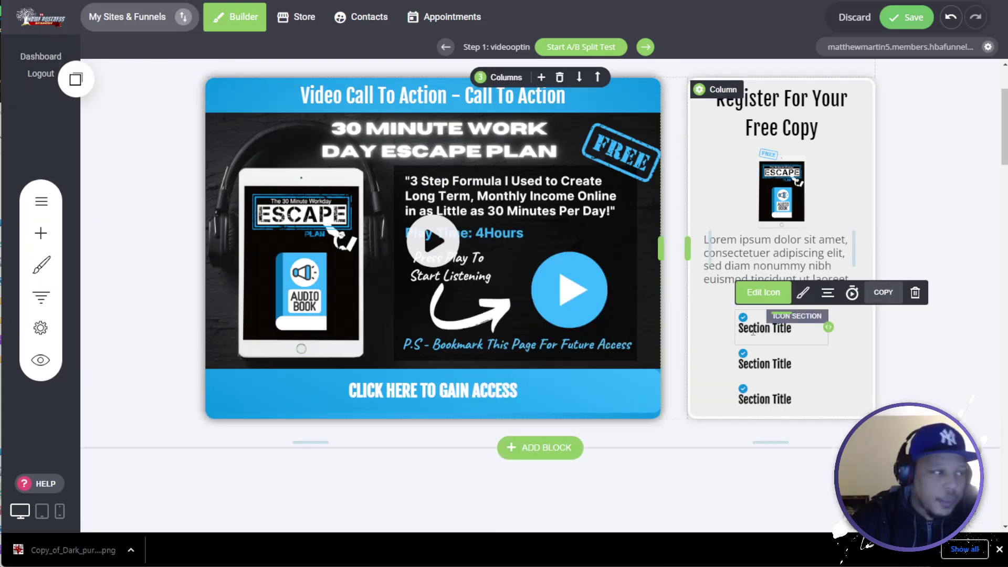
pyautogui.click(756, 296)
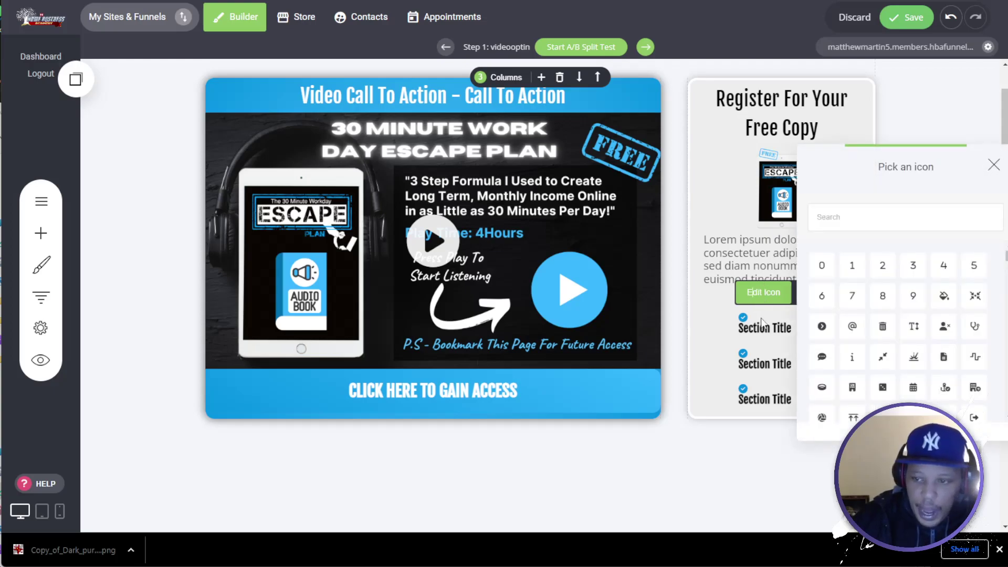
pyautogui.click(781, 330)
pyautogui.click(781, 330)
pyautogui.click(803, 294)
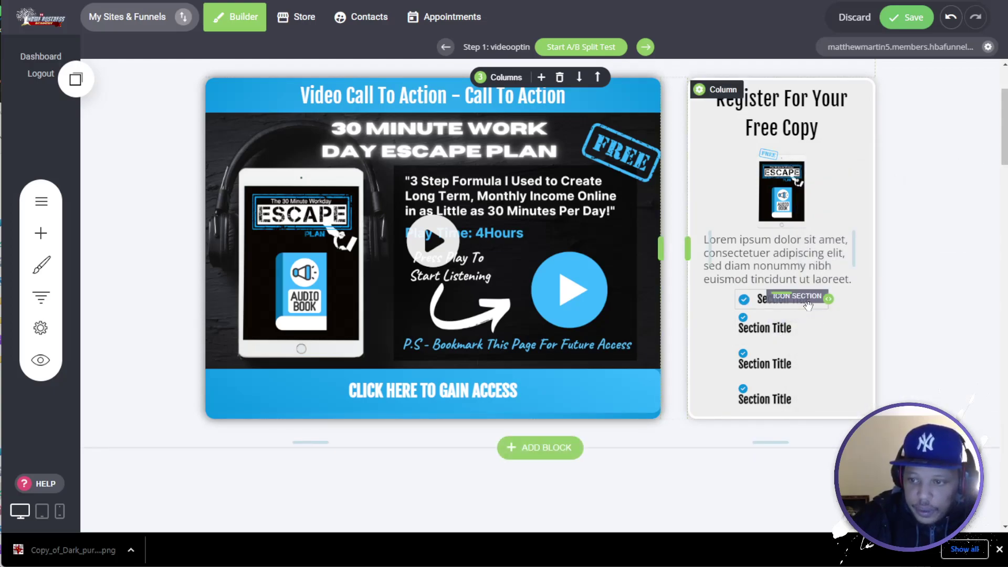
pyautogui.click(791, 337)
pyautogui.click(803, 292)
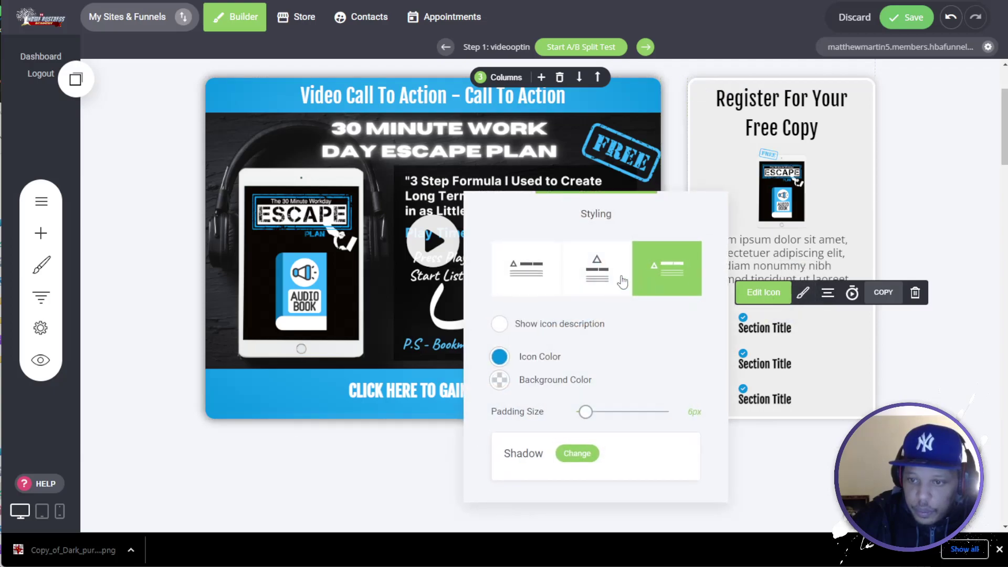
pyautogui.click(545, 279)
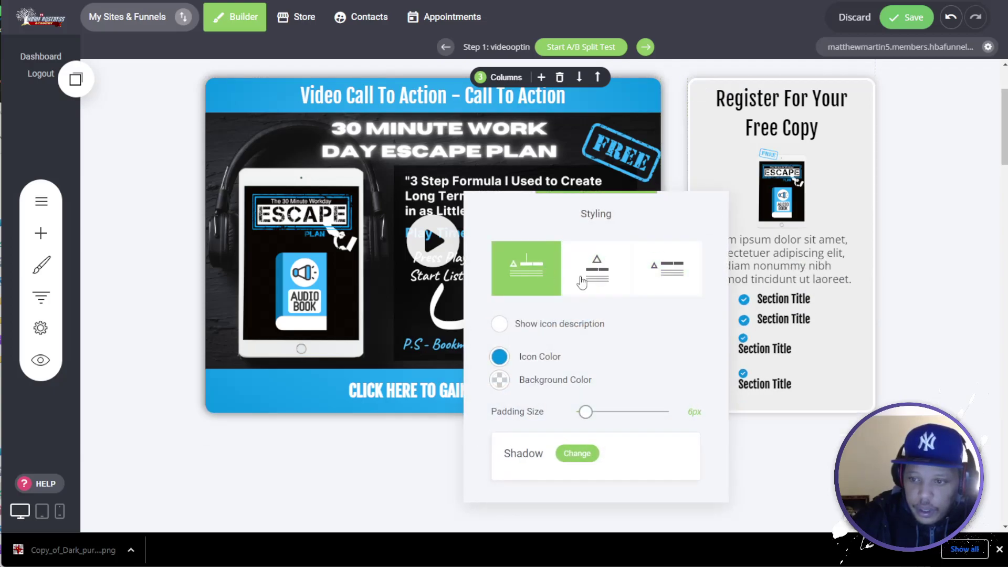
# Give the third check-mark item the same icon-beside-title layout as the items above it
pyautogui.click(756, 335)
pyautogui.click(759, 340)
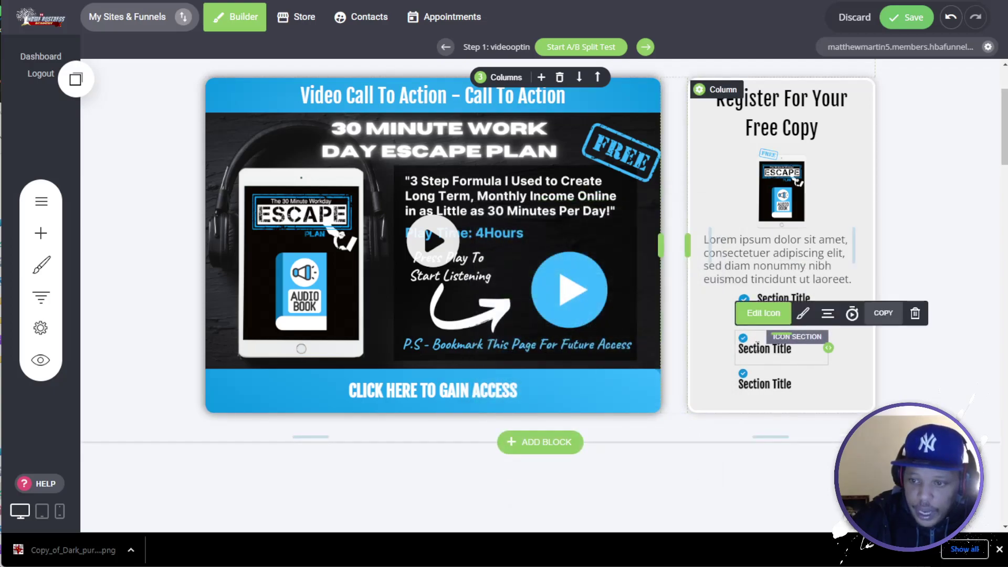
pyautogui.click(803, 314)
pyautogui.click(570, 278)
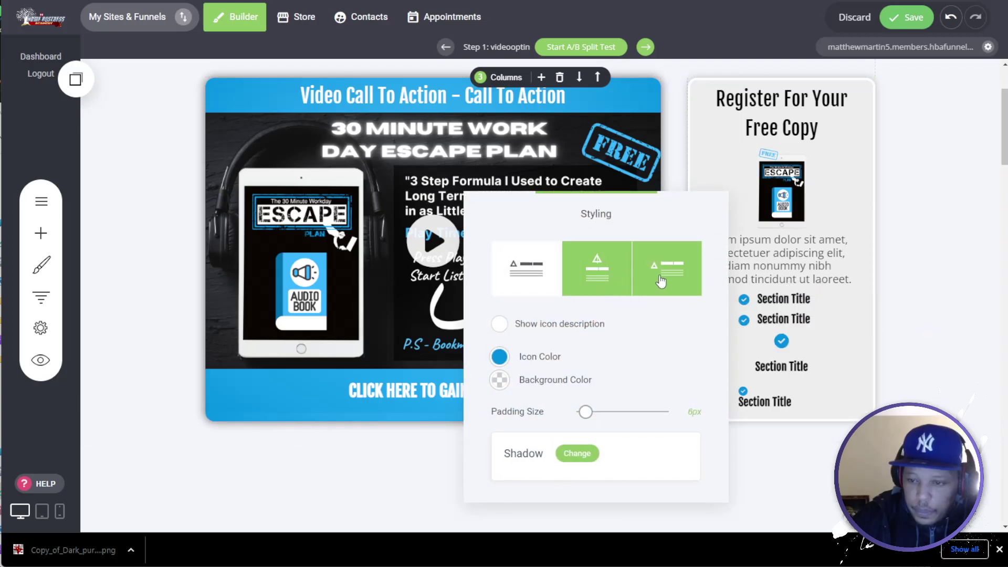
pyautogui.click(541, 277)
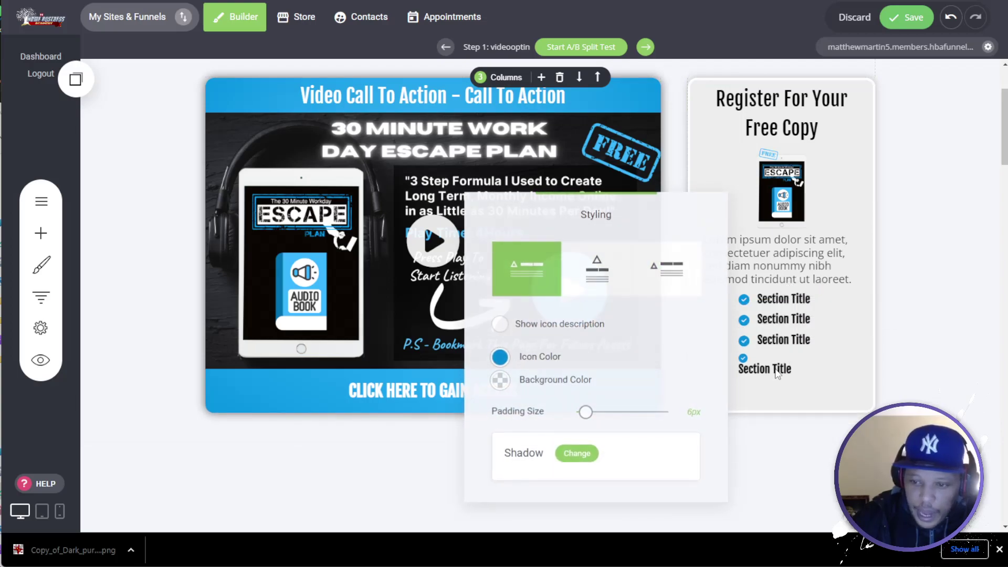
# Switch the fourth check-mark item to the icon-beside-title layout so it matches the rest of the list
pyautogui.click(765, 365)
pyautogui.click(765, 365)
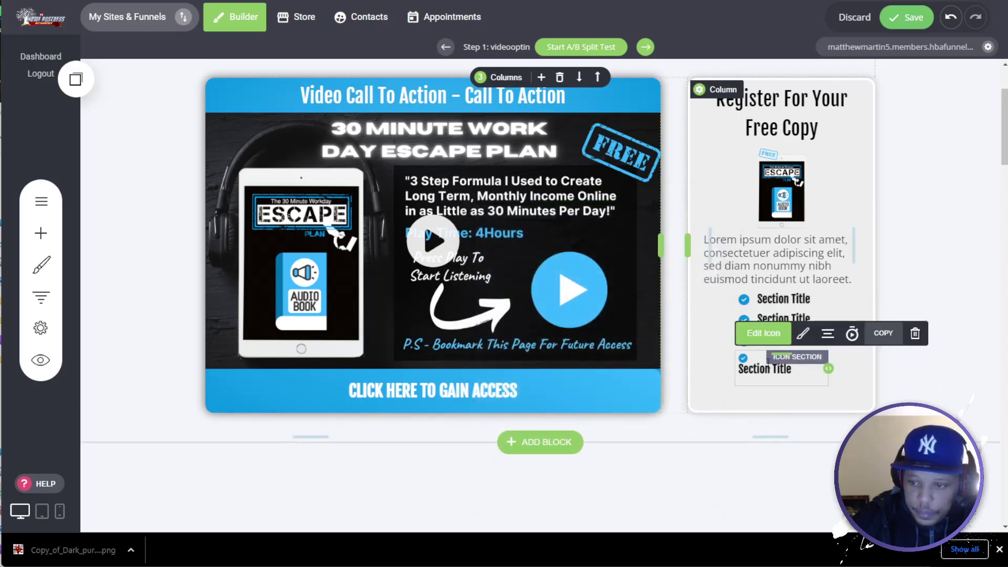
pyautogui.click(803, 333)
pyautogui.click(596, 269)
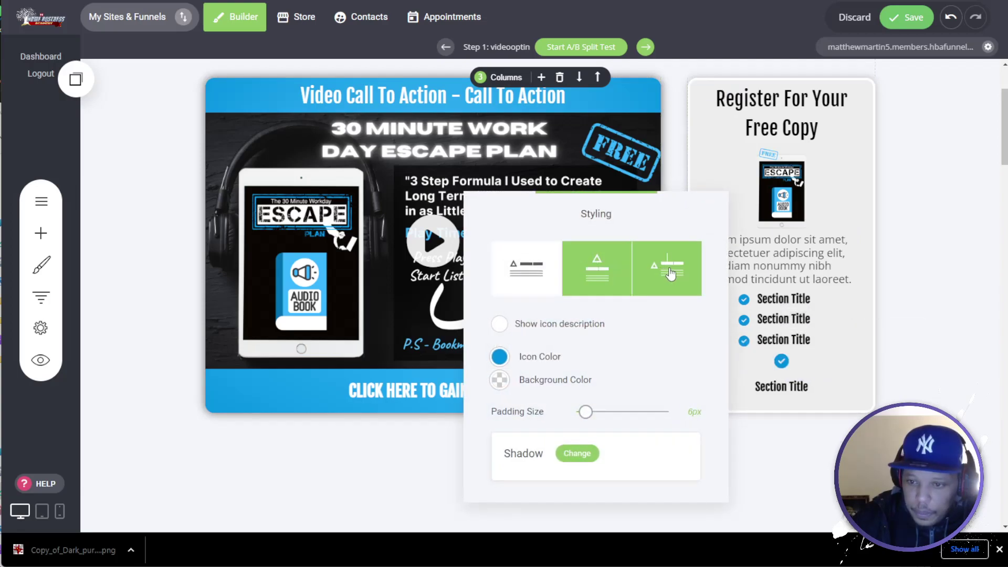
pyautogui.click(541, 277)
pyautogui.click(791, 358)
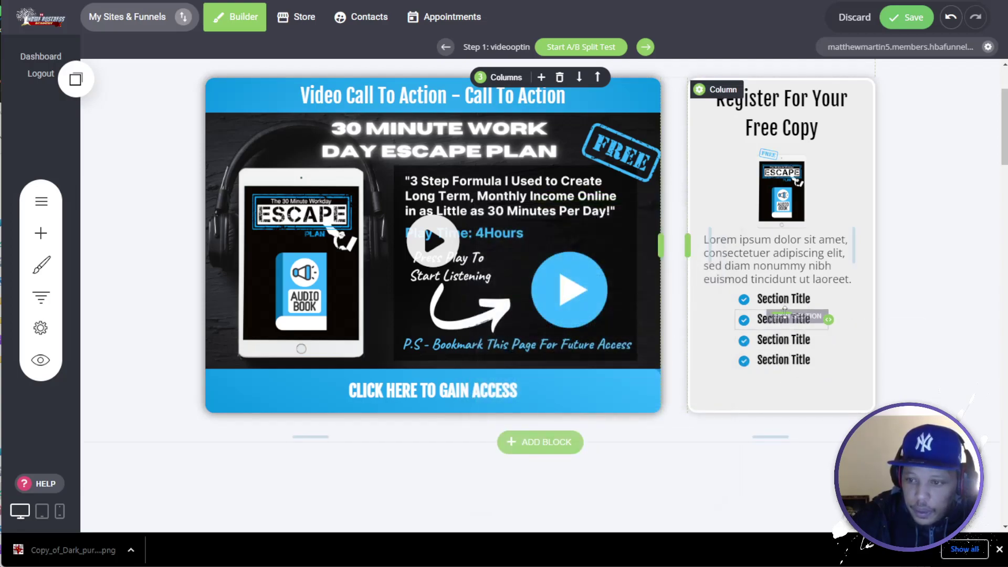
# Add a little space above the first check-mark item and widen the video column slightly, narrowing the registration column
pyautogui.moveTo(775, 295); pyautogui.dragTo(776, 303)
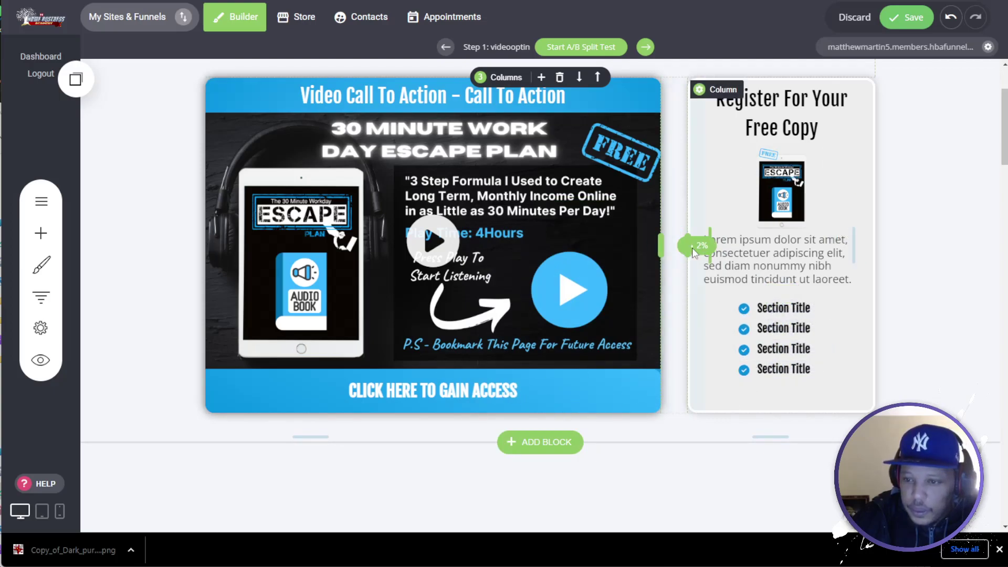
pyautogui.moveTo(681, 246)
pyautogui.mouseDown()
pyautogui.moveTo(704, 246)
pyautogui.moveTo(665, 251)
pyautogui.moveTo(679, 247)
pyautogui.mouseUp()
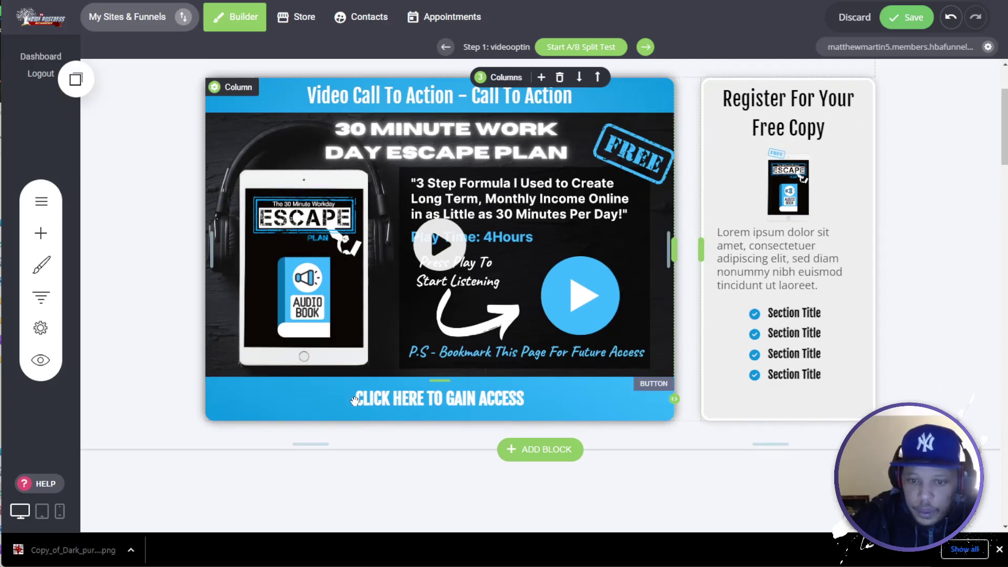
# Reduce the padding size of the "CLICK HERE TO GAIN ACCESS" button to 17px
pyautogui.click(279, 362)
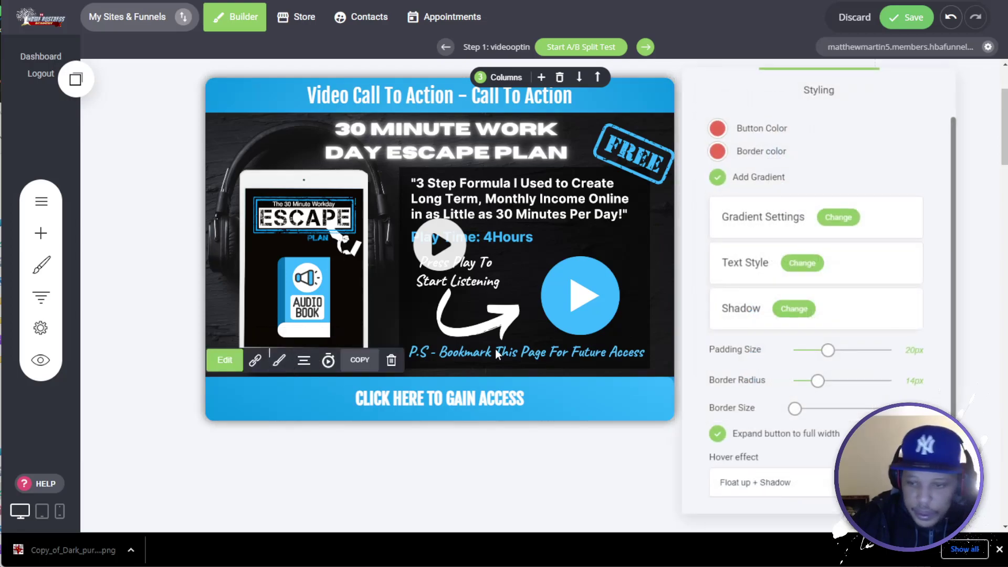
pyautogui.moveTo(826, 352); pyautogui.dragTo(822, 358)
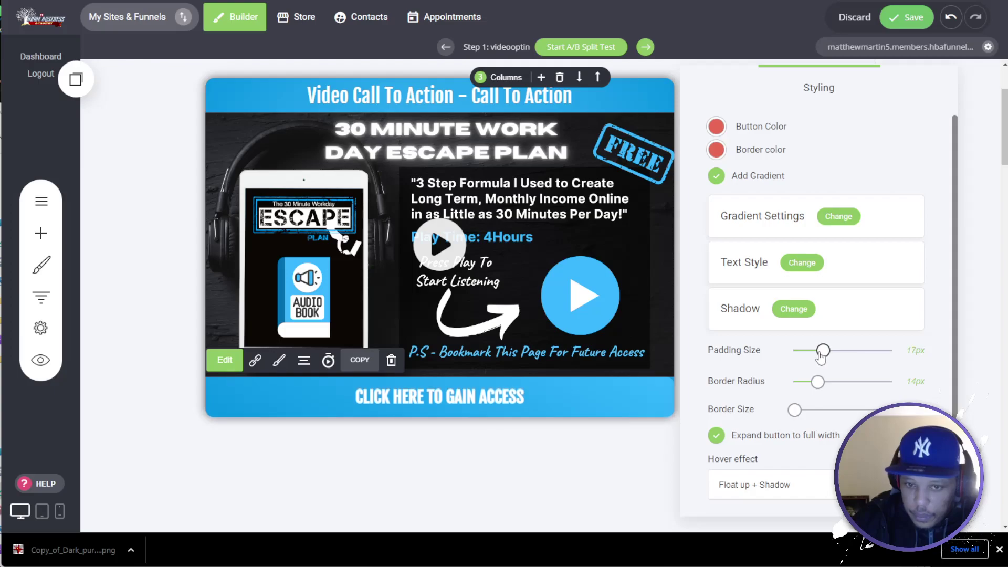
pyautogui.click(151, 285)
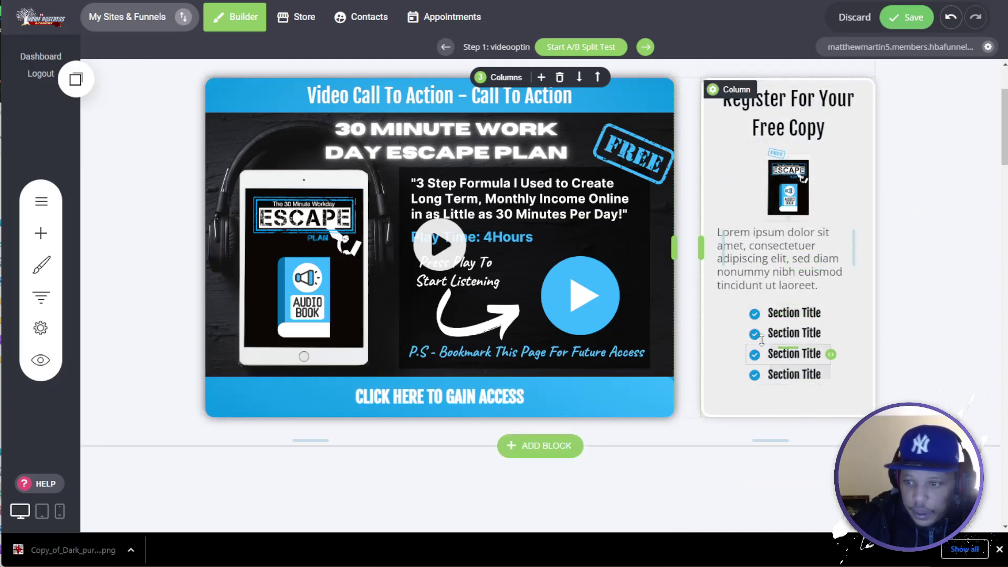
# Add a dark three-column footer block below the video section, with thank-you text, a centred logo and social icons
pyautogui.scroll(3, 628, 370)
pyautogui.scroll(-5, 628, 373)
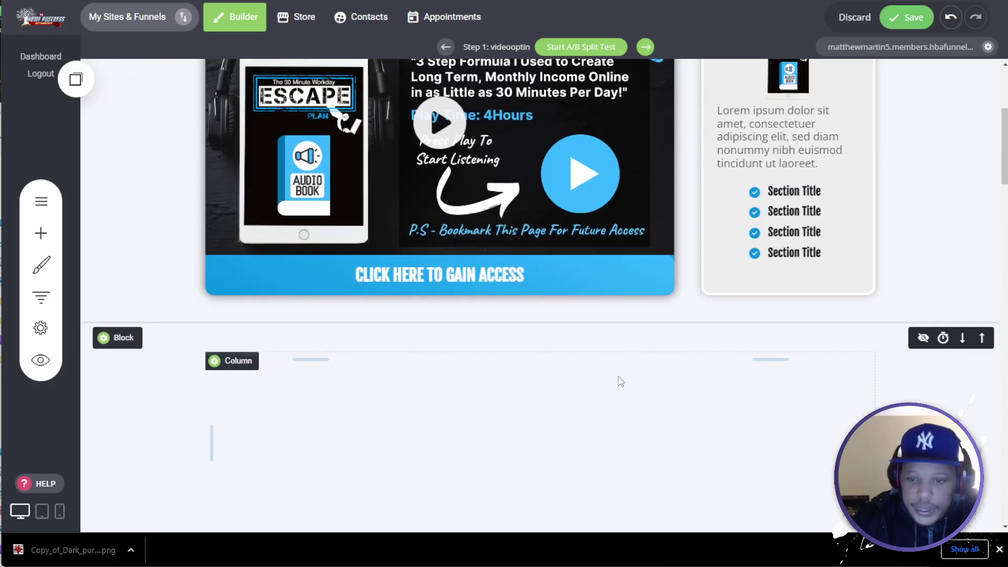
pyautogui.click(537, 322)
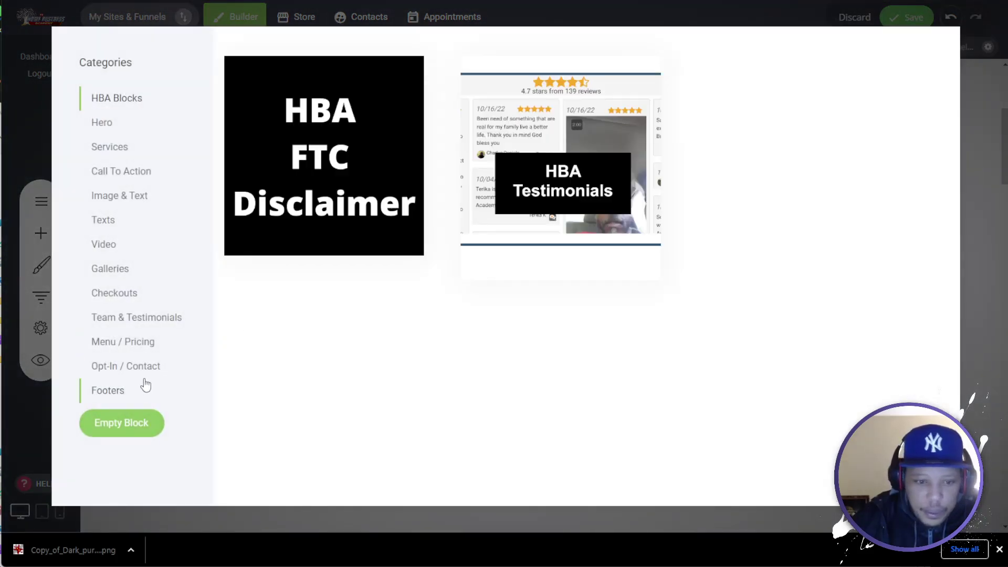
pyautogui.click(118, 393)
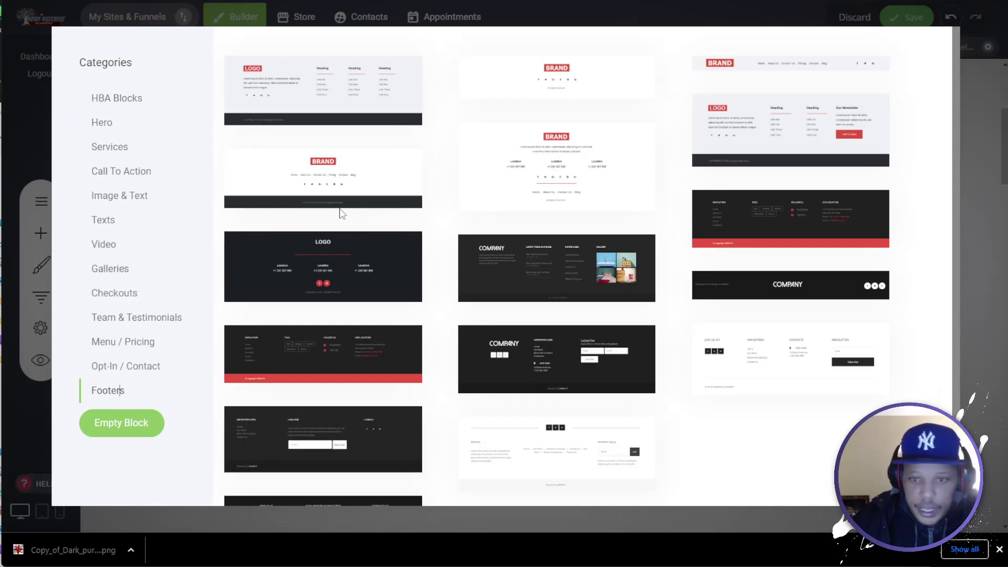
pyautogui.click(757, 284)
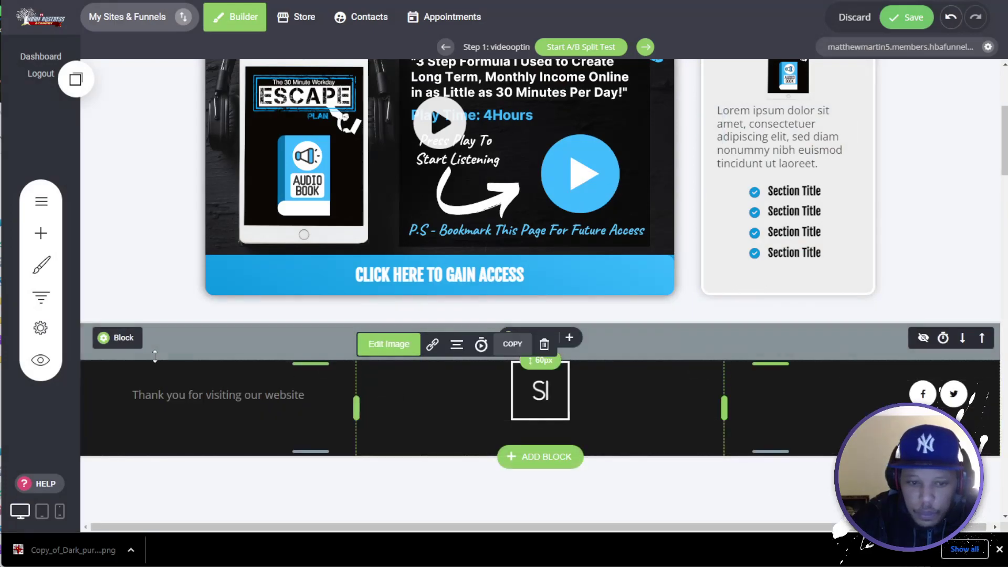
# Set the footer block's background color to black (#000000)
pyautogui.click(127, 345)
pyautogui.click(185, 327)
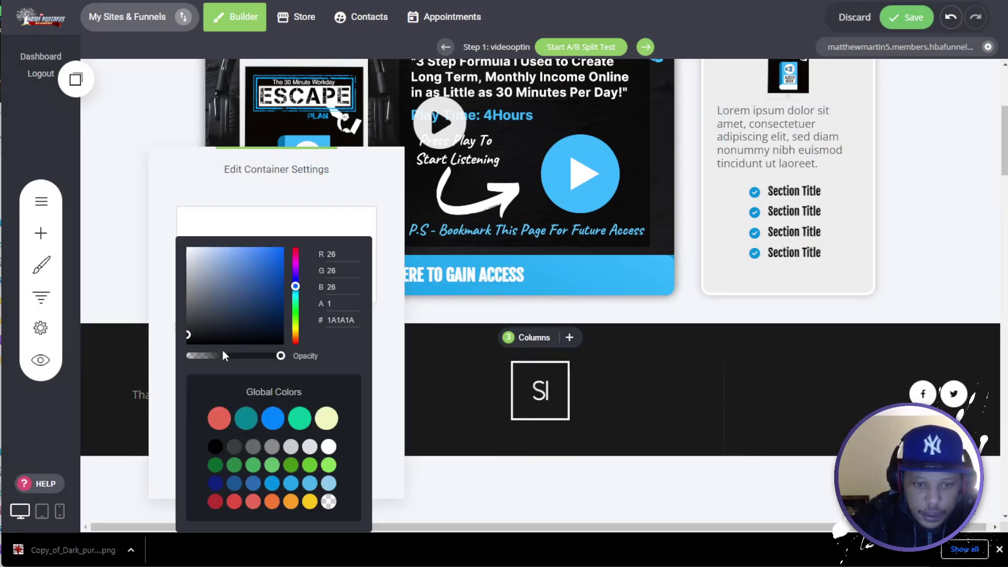
pyautogui.click(215, 447)
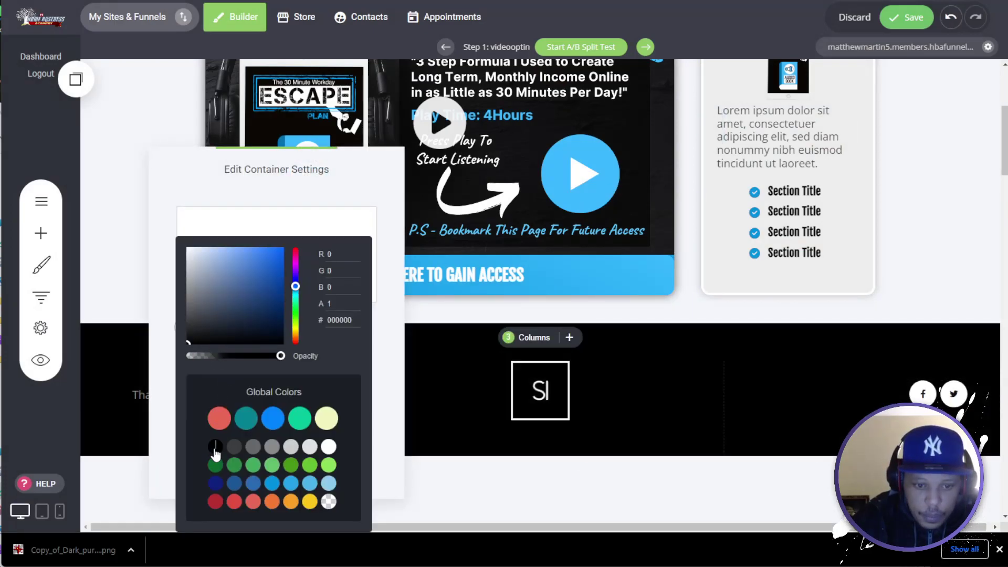
pyautogui.click(124, 389)
# Tighten the footer's vertical spacing and delete the extra widget from its middle column
pyautogui.moveTo(413, 455); pyautogui.dragTo(411, 419)
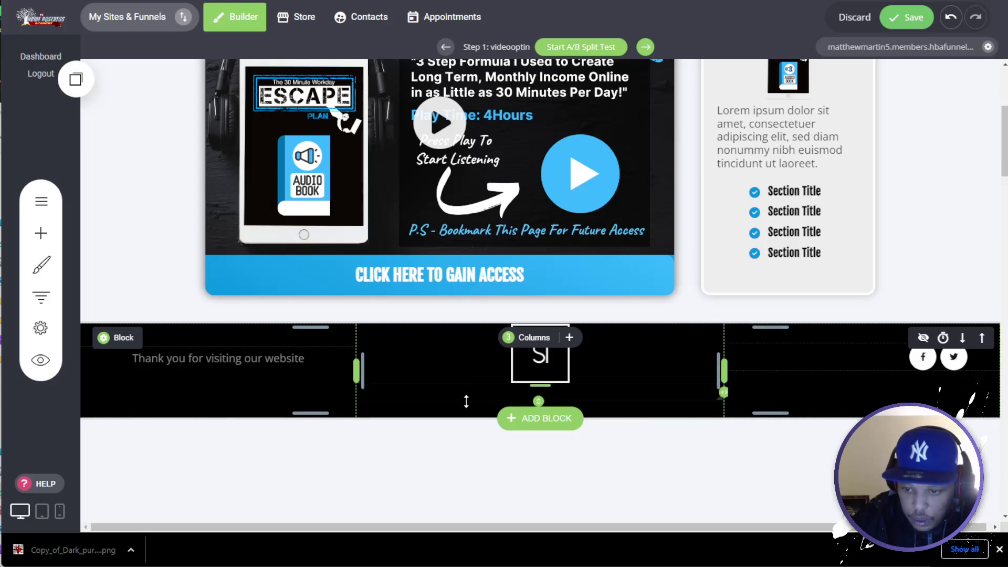
pyautogui.click(408, 366)
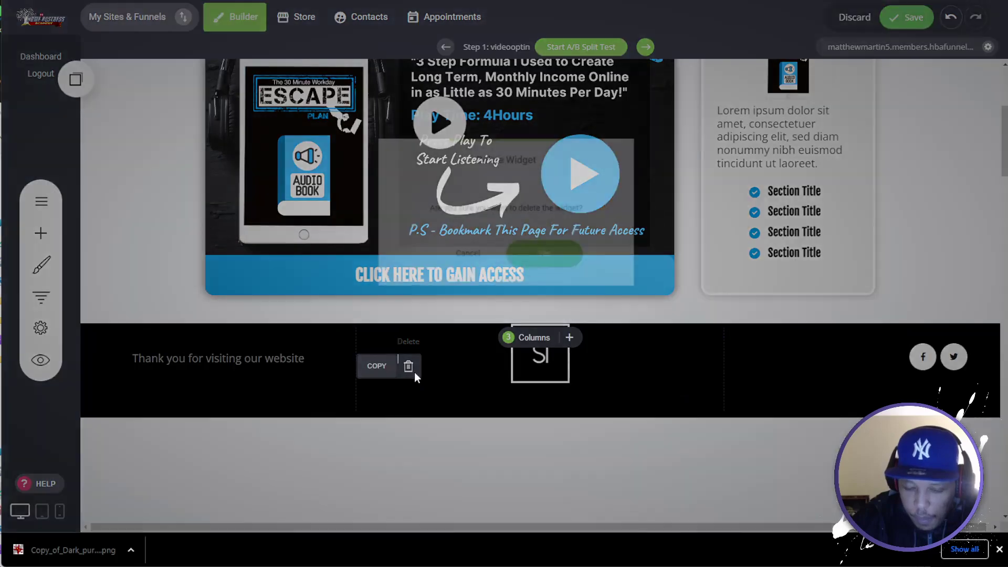
pyautogui.click(535, 262)
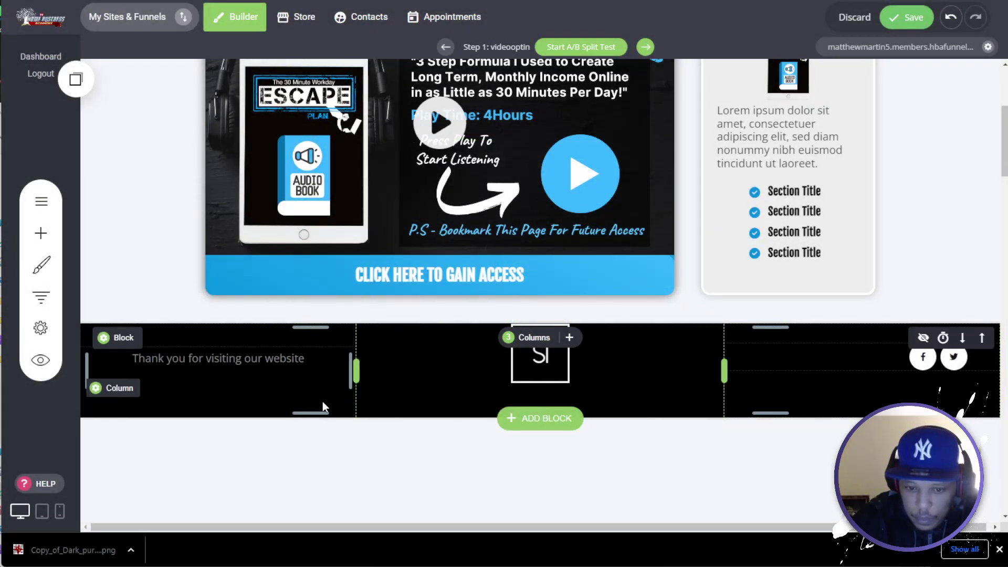
pyautogui.moveTo(859, 409); pyautogui.dragTo(864, 369)
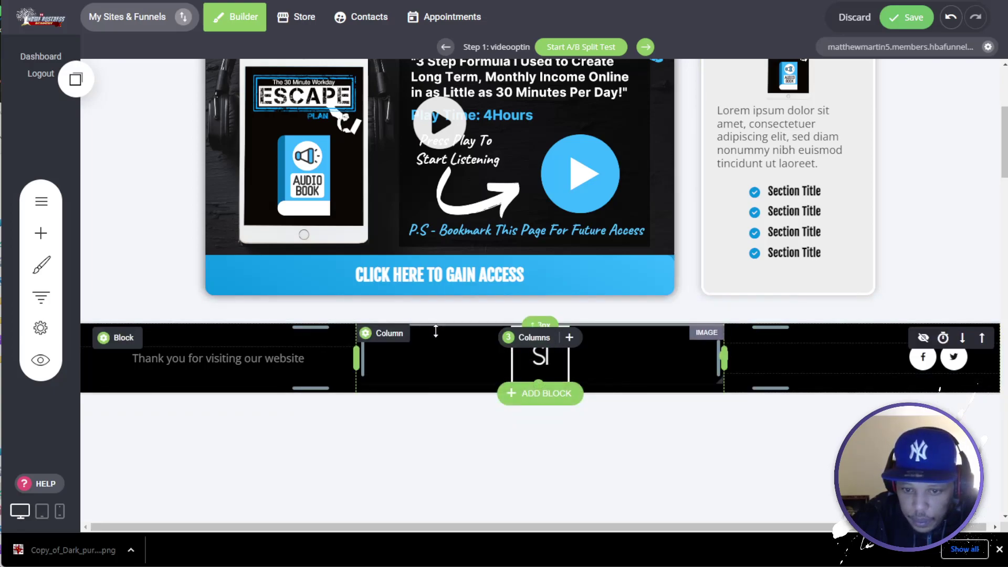
pyautogui.moveTo(434, 330); pyautogui.dragTo(441, 336)
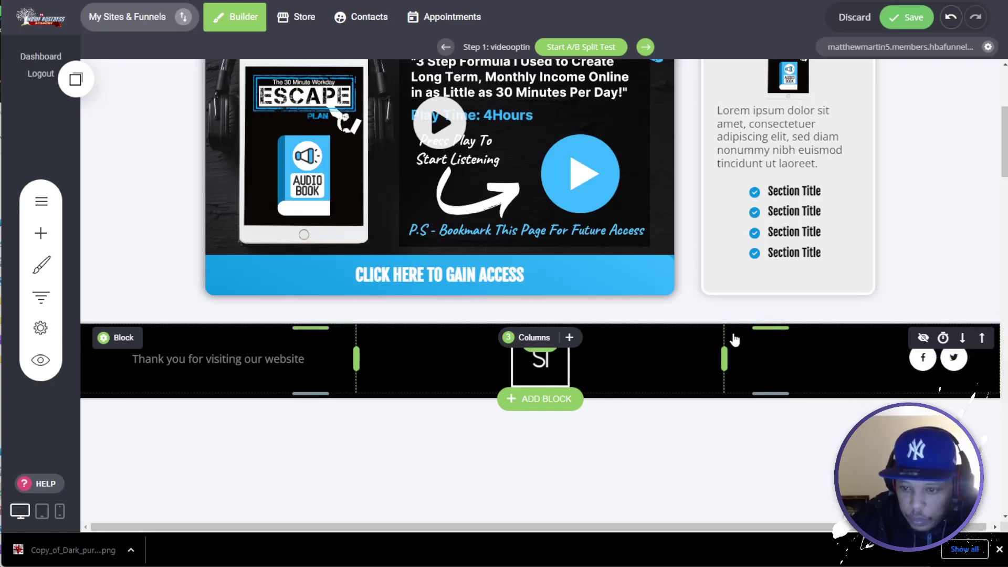
# Save the page, check its live version with the new footer, and return to the builder
pyautogui.click(891, 24)
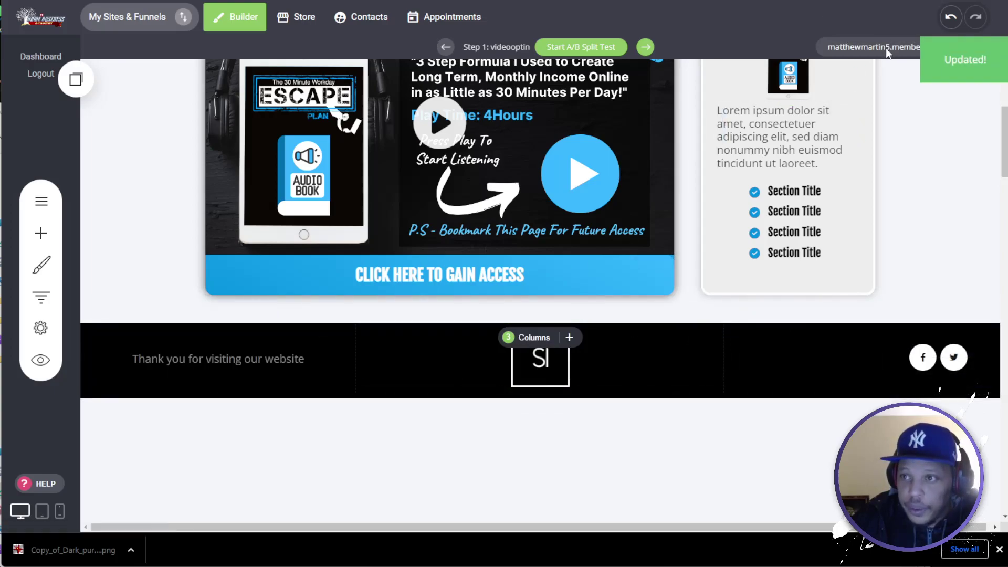
pyautogui.click(886, 49)
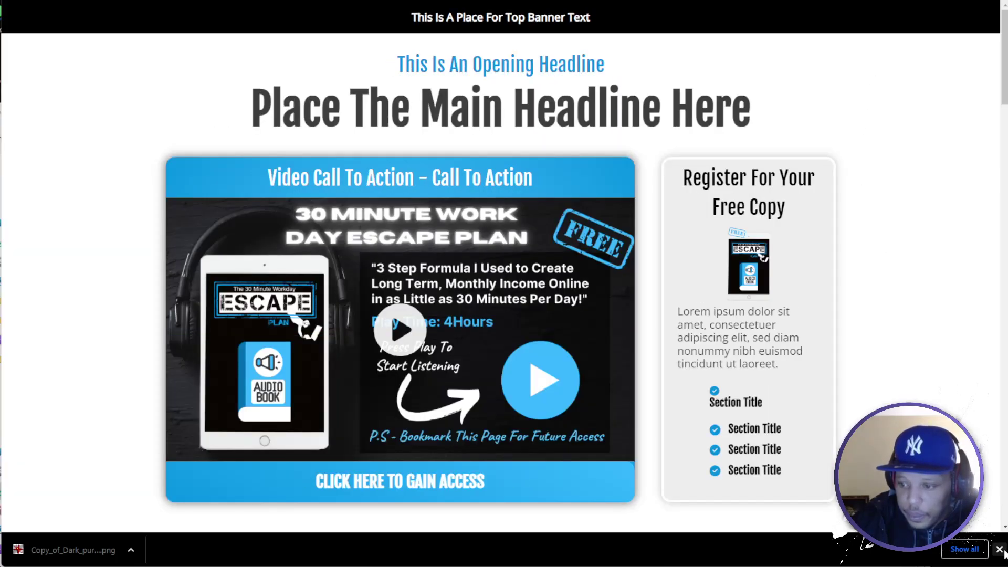
pyautogui.click(1000, 550)
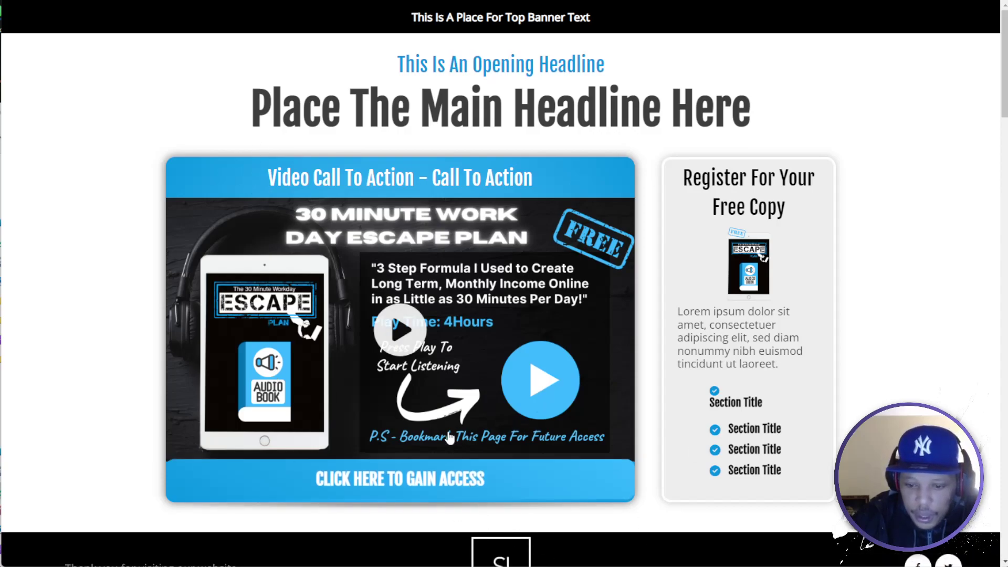
pyautogui.hotkey('ctrl', 'w')
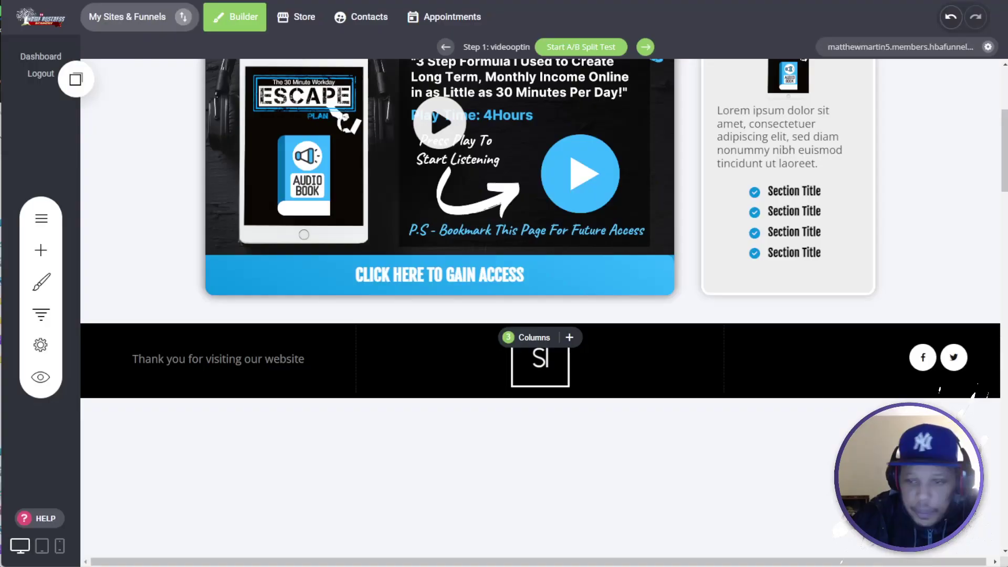
# Trim the spacing above the opening headline and below the video section, and save the page
pyautogui.scroll(5, 509, 346)
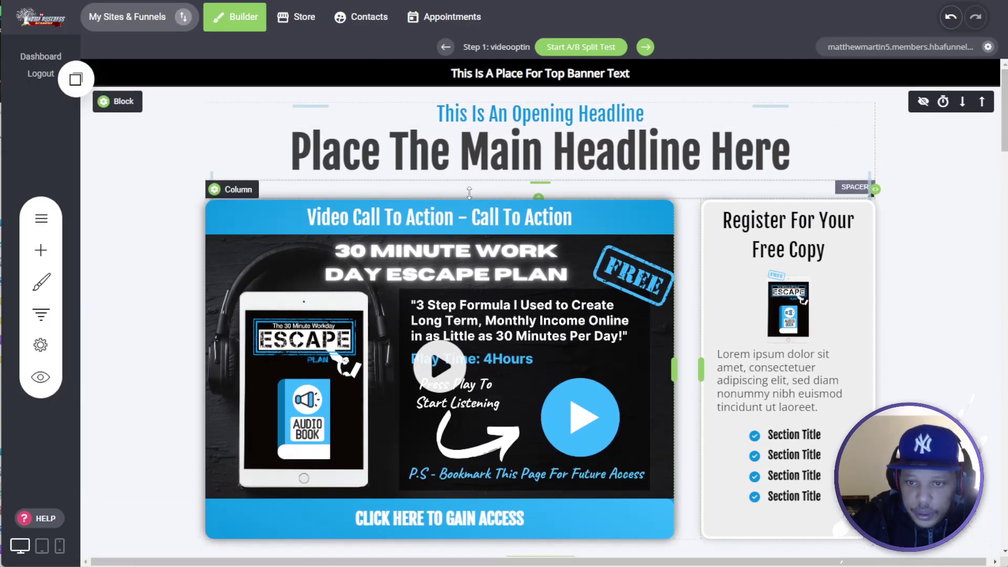
pyautogui.click(470, 194)
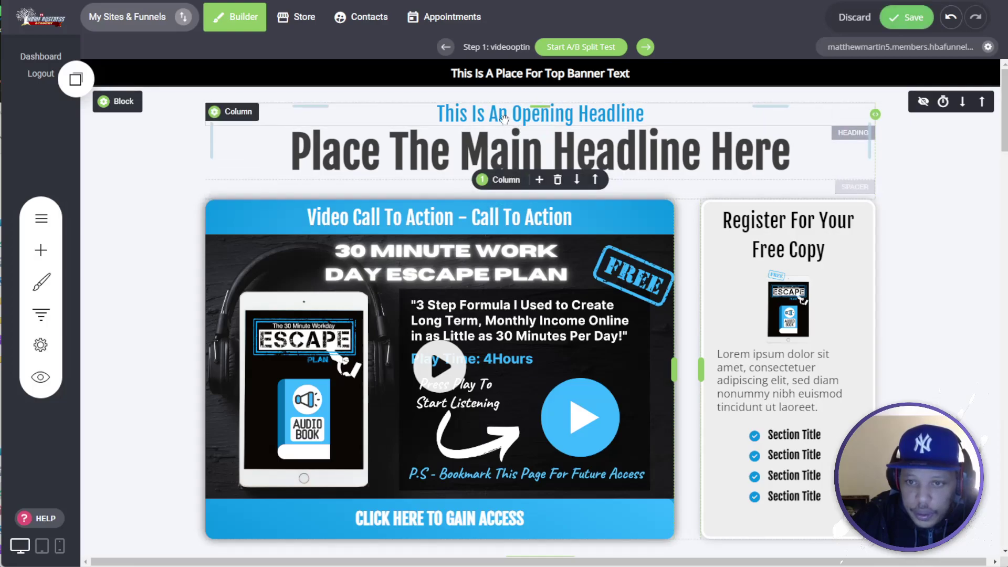
pyautogui.moveTo(499, 105)
pyautogui.mouseDown()
pyautogui.moveTo(499, 120)
pyautogui.moveTo(492, 93)
pyautogui.mouseUp()
pyautogui.scroll(-4, 472, 210)
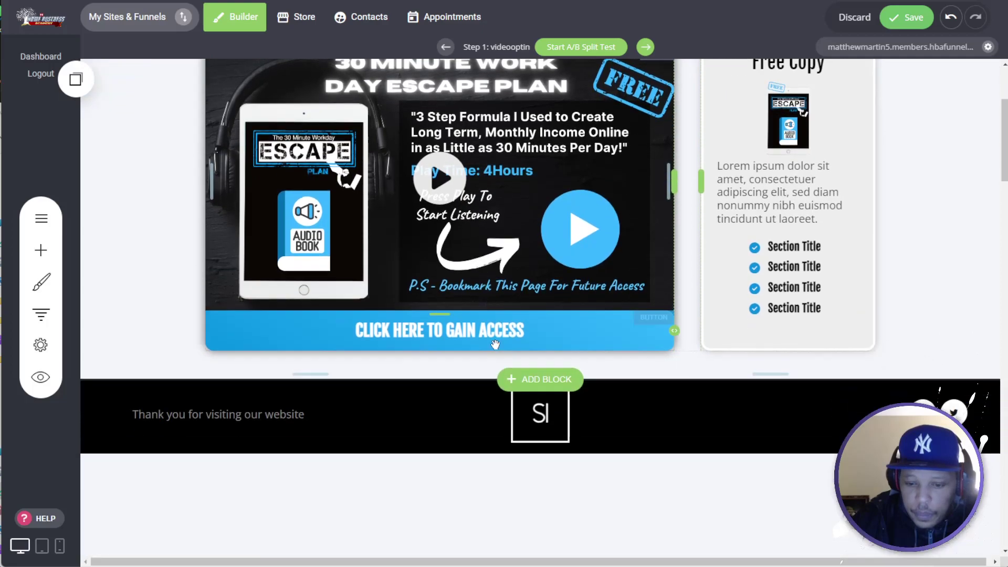
pyautogui.moveTo(431, 373); pyautogui.dragTo(433, 361)
pyautogui.scroll(3, 454, 348)
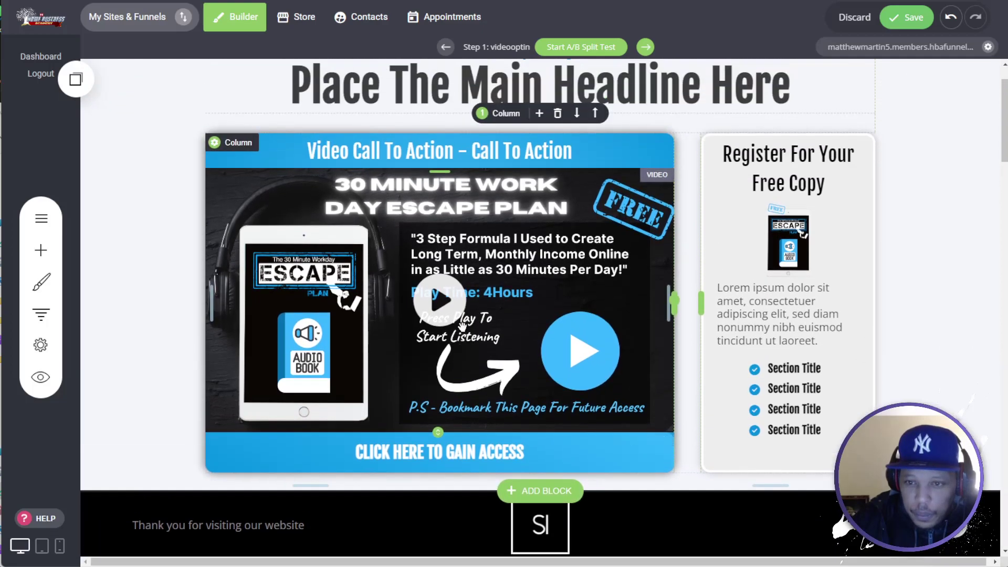
pyautogui.click(903, 25)
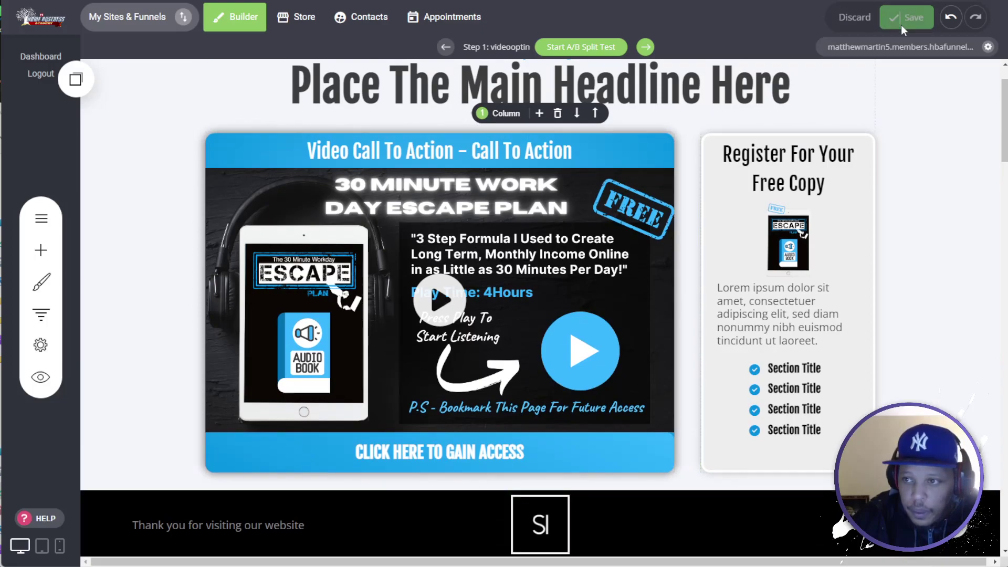
# Open the live page and compare the rebuilt section and footer with the example section further down
pyautogui.click(903, 52)
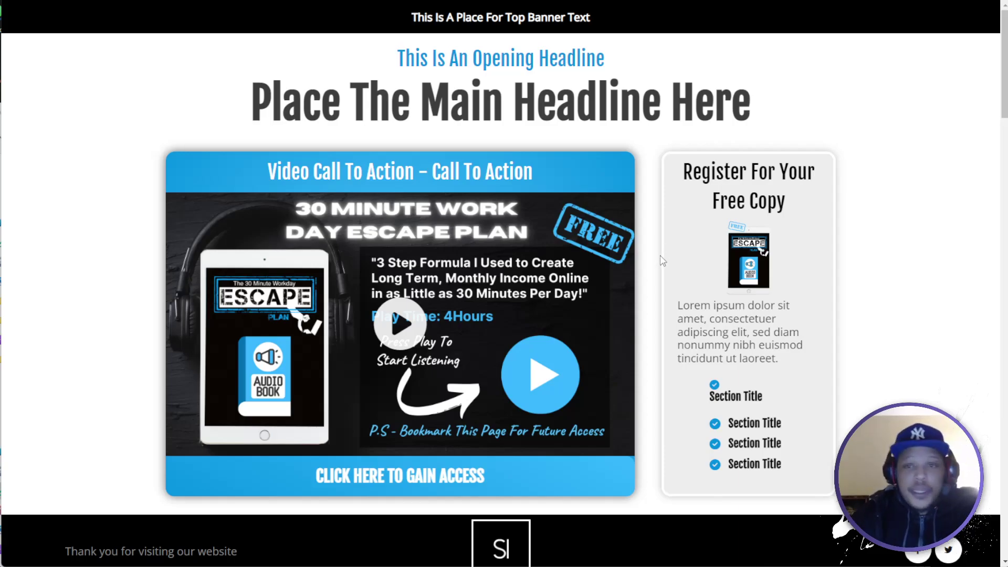
pyautogui.scroll(-9, 698, 398)
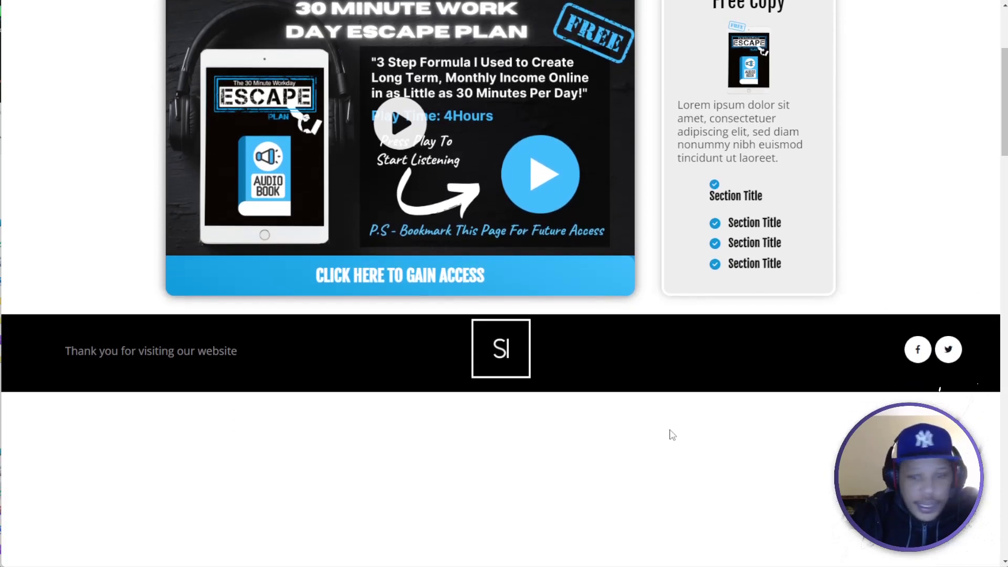
pyautogui.scroll(-10, 646, 443)
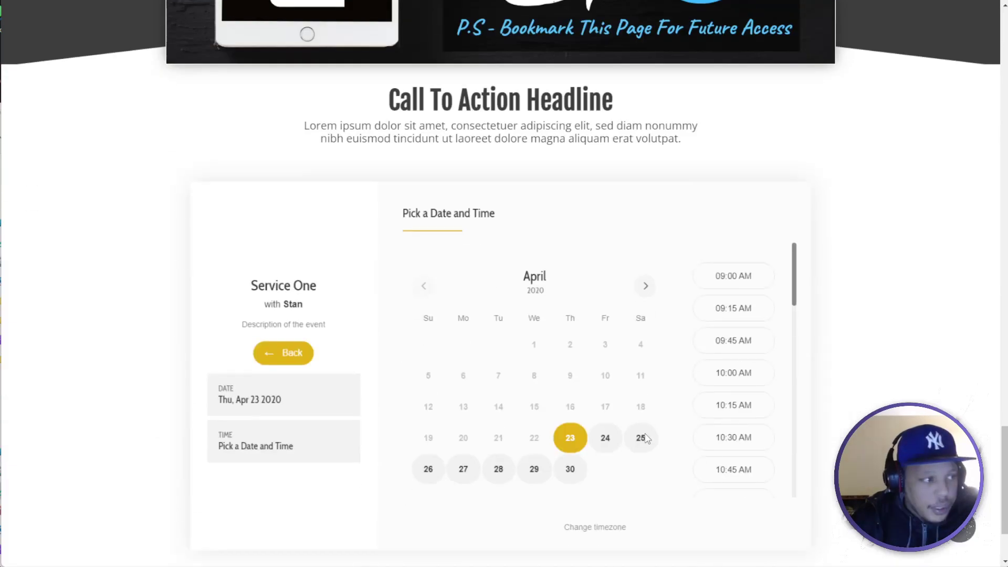
pyautogui.scroll(9, 646, 439)
pyautogui.scroll(12, 647, 435)
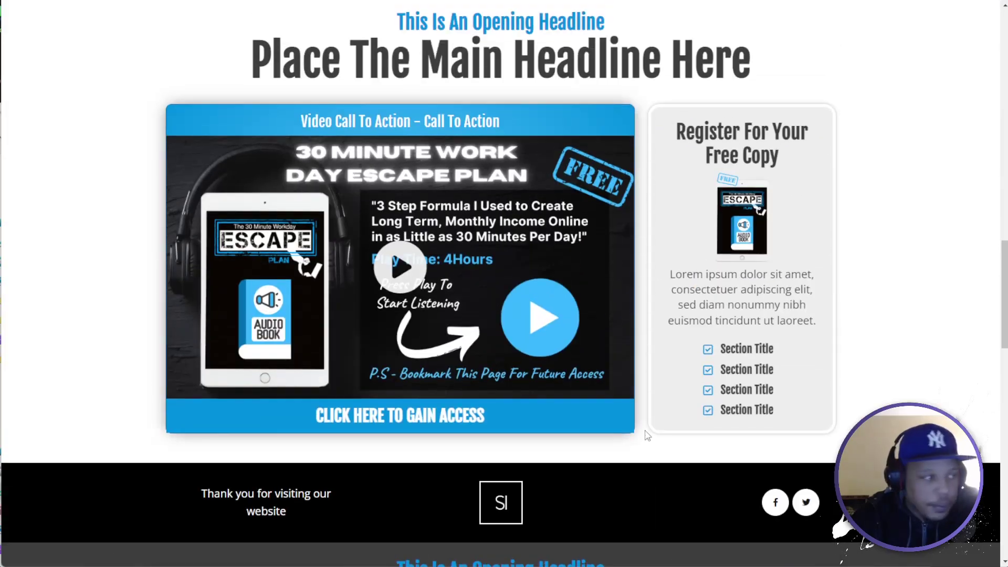
pyautogui.scroll(-12, 646, 436)
pyautogui.scroll(3, 646, 436)
pyautogui.scroll(6, 647, 436)
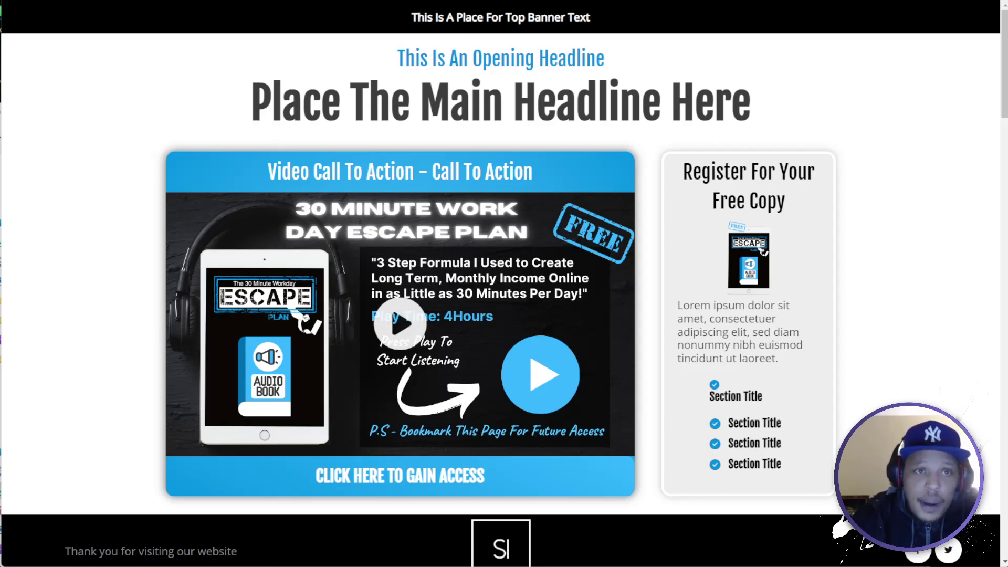
# Return to the builder and make the "This Is An Opening Headline" text bold
pyautogui.click(301, 1)
pyautogui.scroll(2, 458, 126)
pyautogui.click(458, 110)
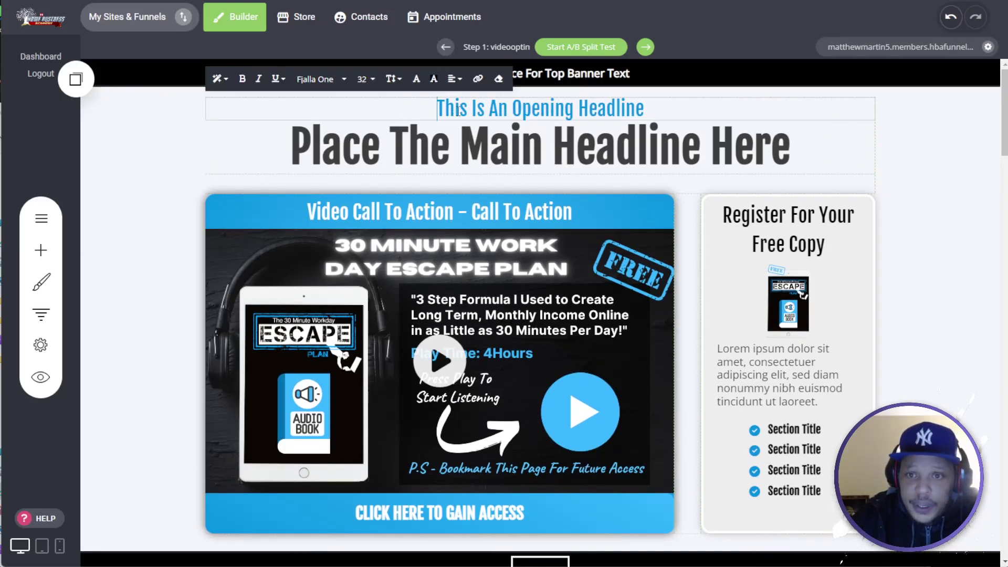
pyautogui.tripleClick(458, 111)
pyautogui.click(242, 79)
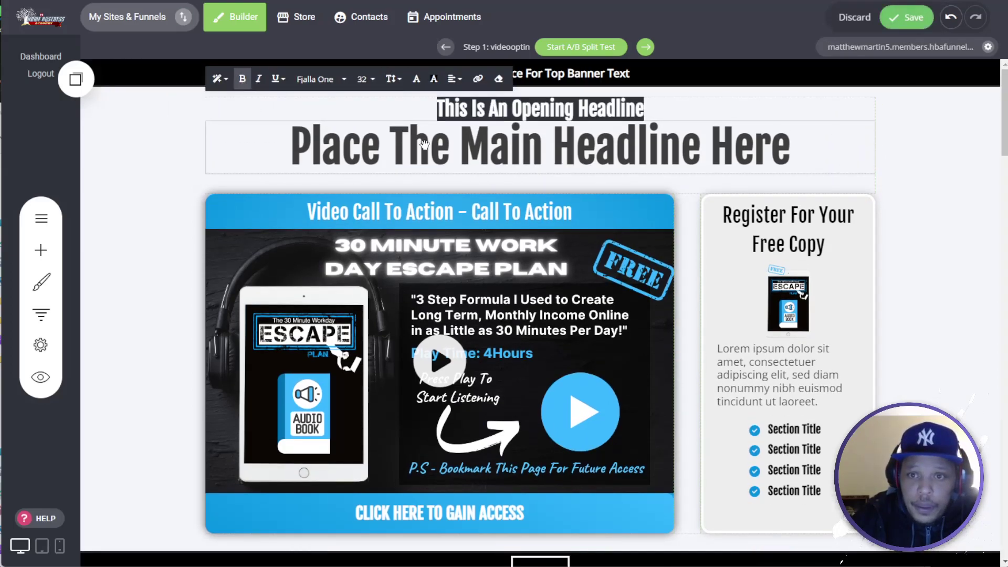
# Reduce the line height of the "Place The Main Headline Here" heading
pyautogui.click(429, 142)
pyautogui.tripleClick(429, 142)
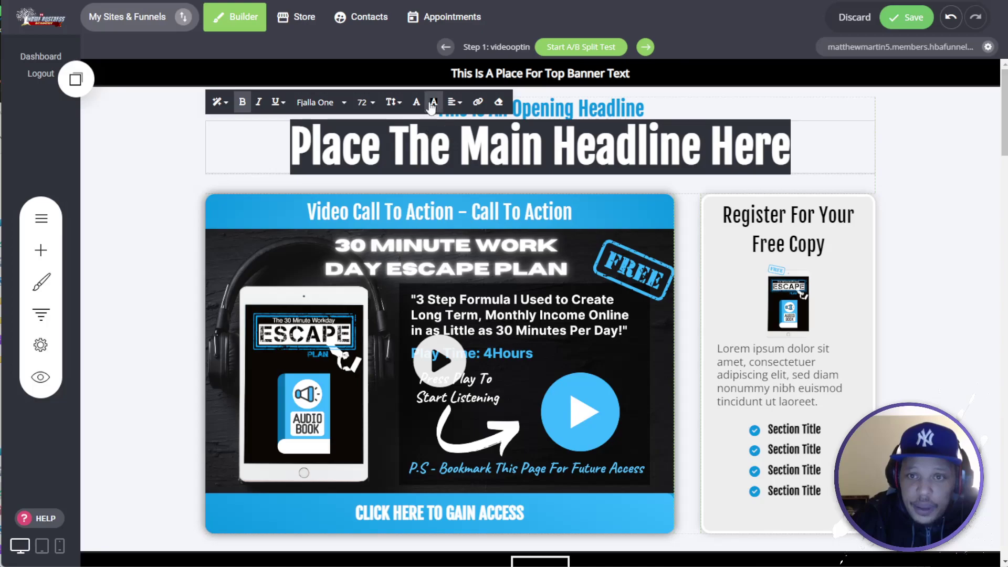
pyautogui.click(393, 104)
pyautogui.click(405, 158)
pyautogui.click(166, 167)
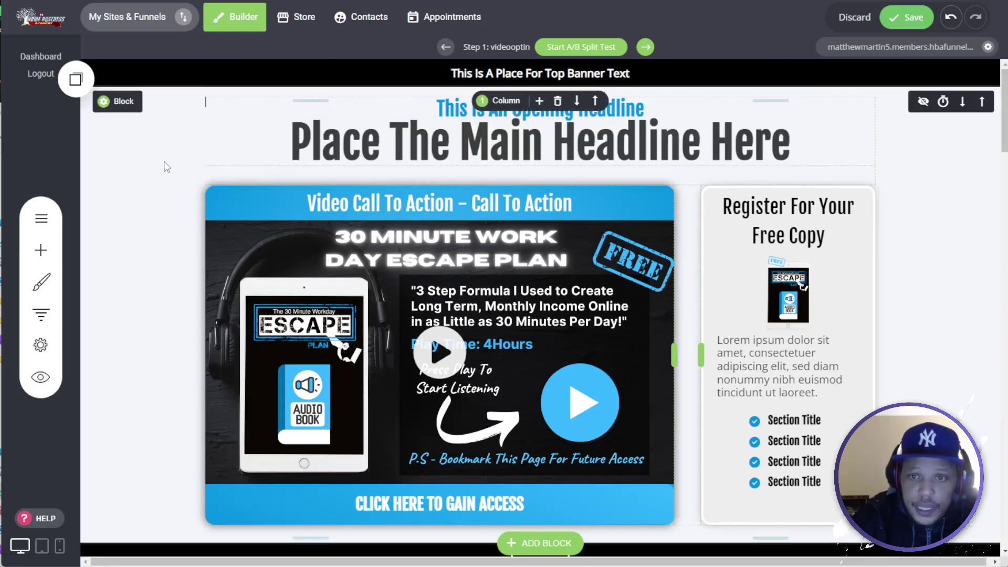
# Save the headline edits, add a little space above the opening headline, and save the page again
pyautogui.hotkey('ctrl', 's')
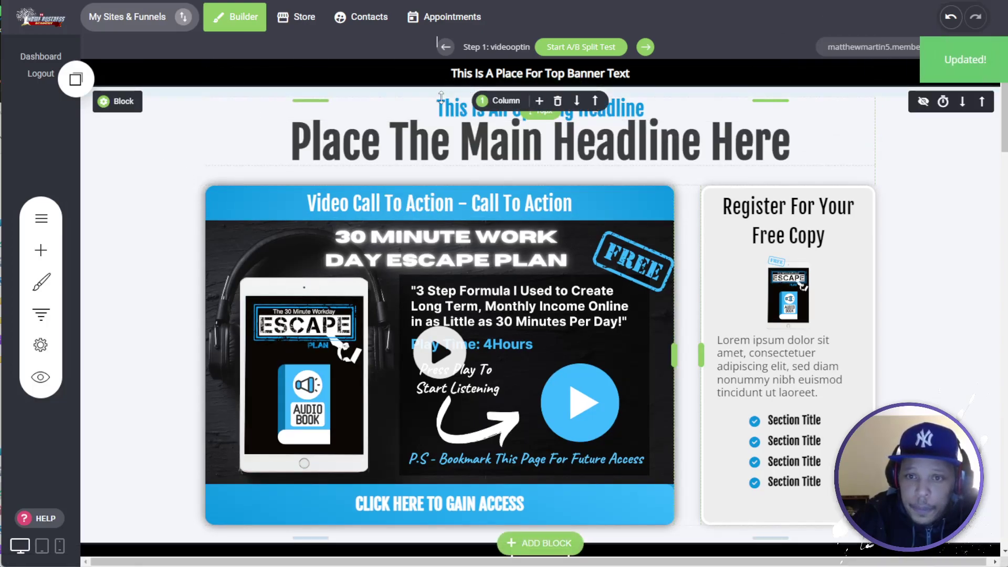
pyautogui.moveTo(441, 98); pyautogui.dragTo(441, 100)
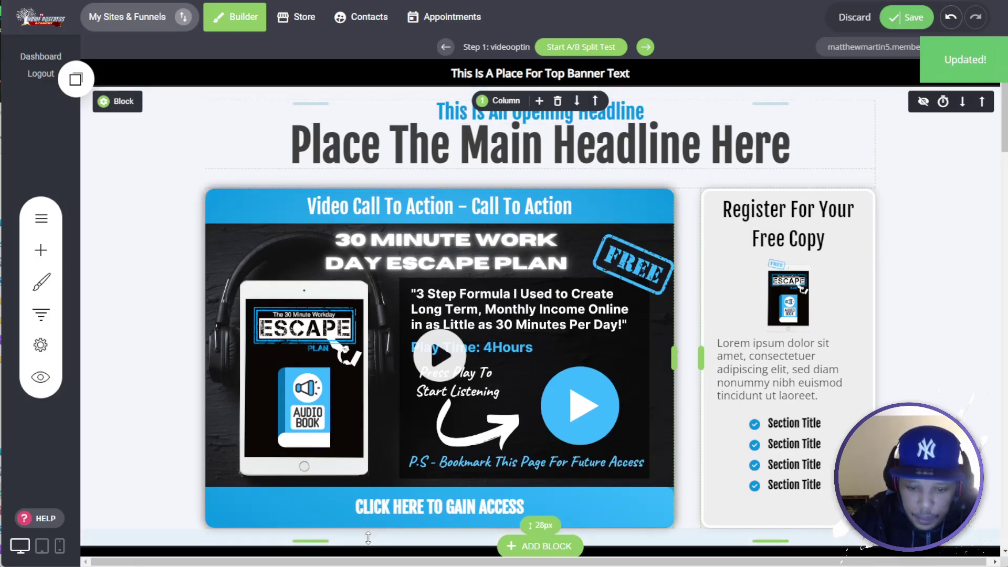
pyautogui.click(905, 21)
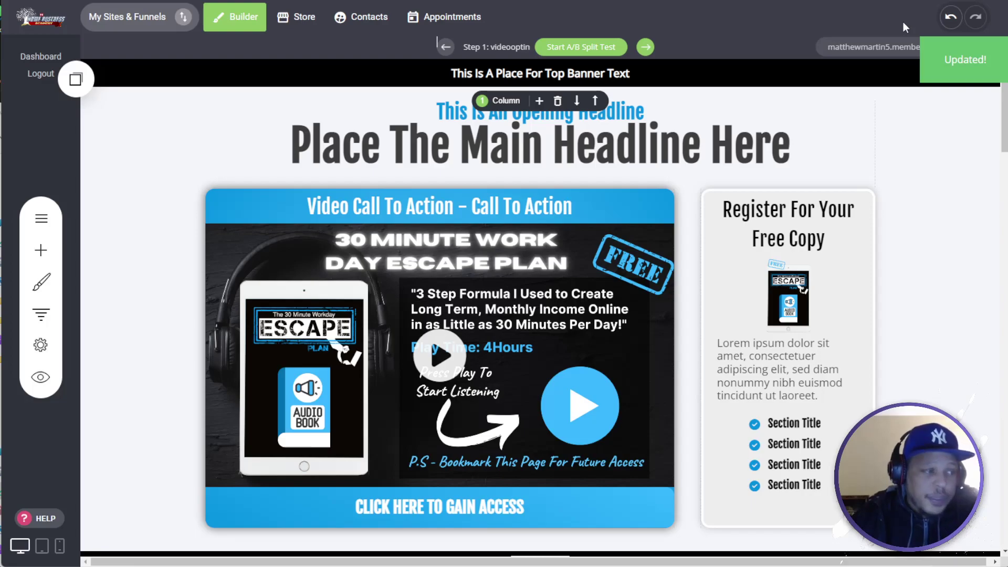